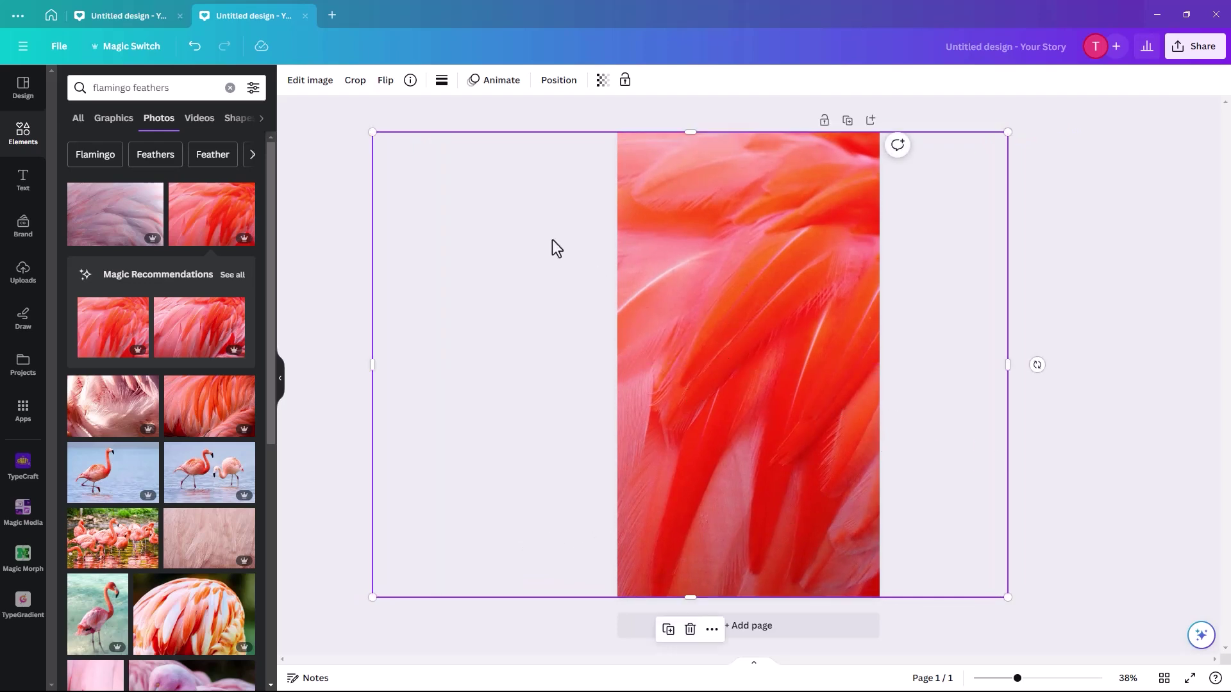
- Deselect the feather background and search the photos for "flamingo"
left_click(384, 128)
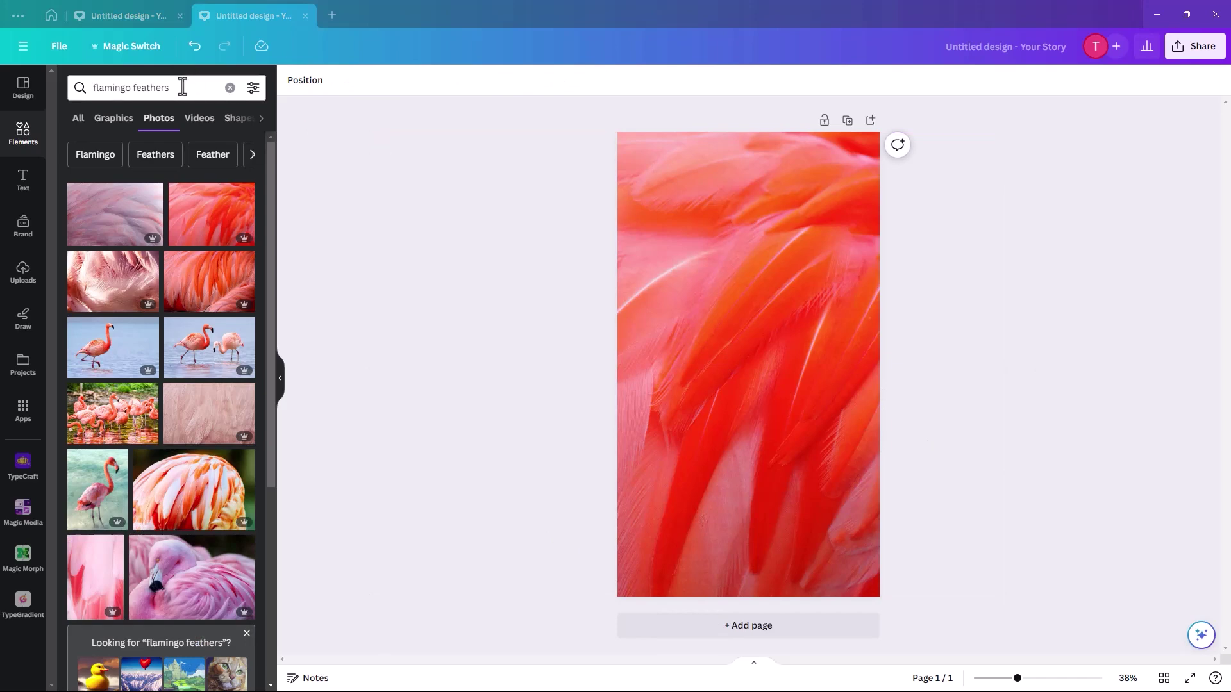
left_click_drag(178, 89, 157, 89)
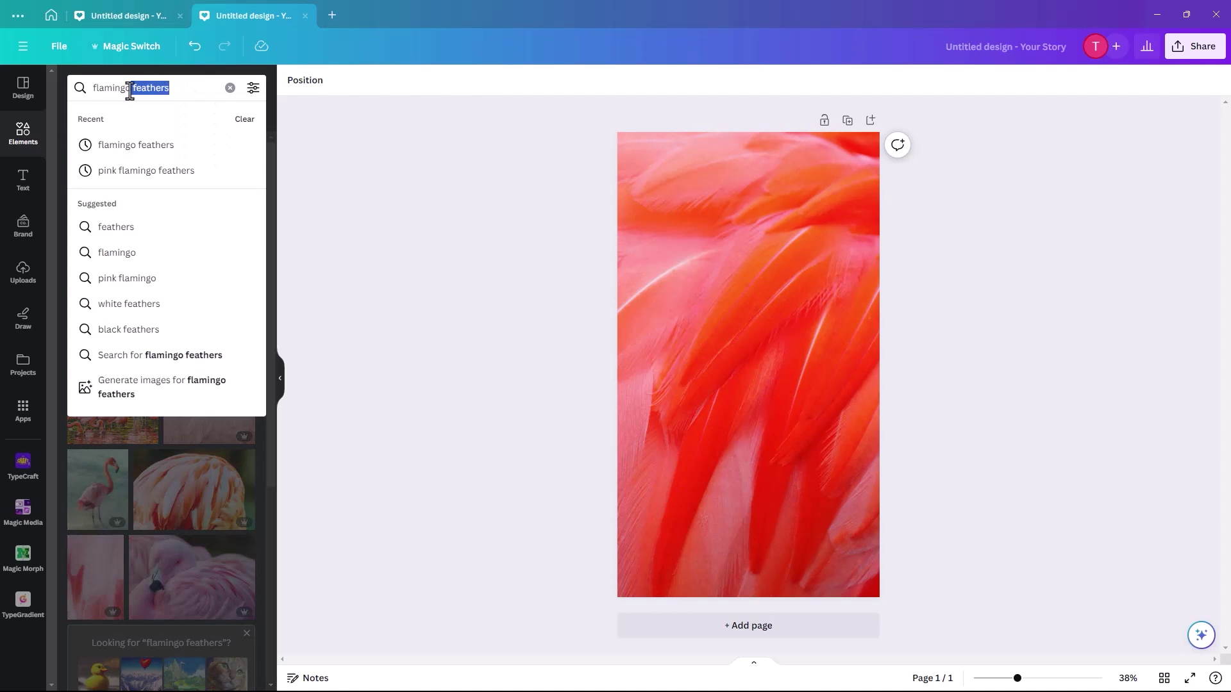
key("BackSpace")
key("Return")
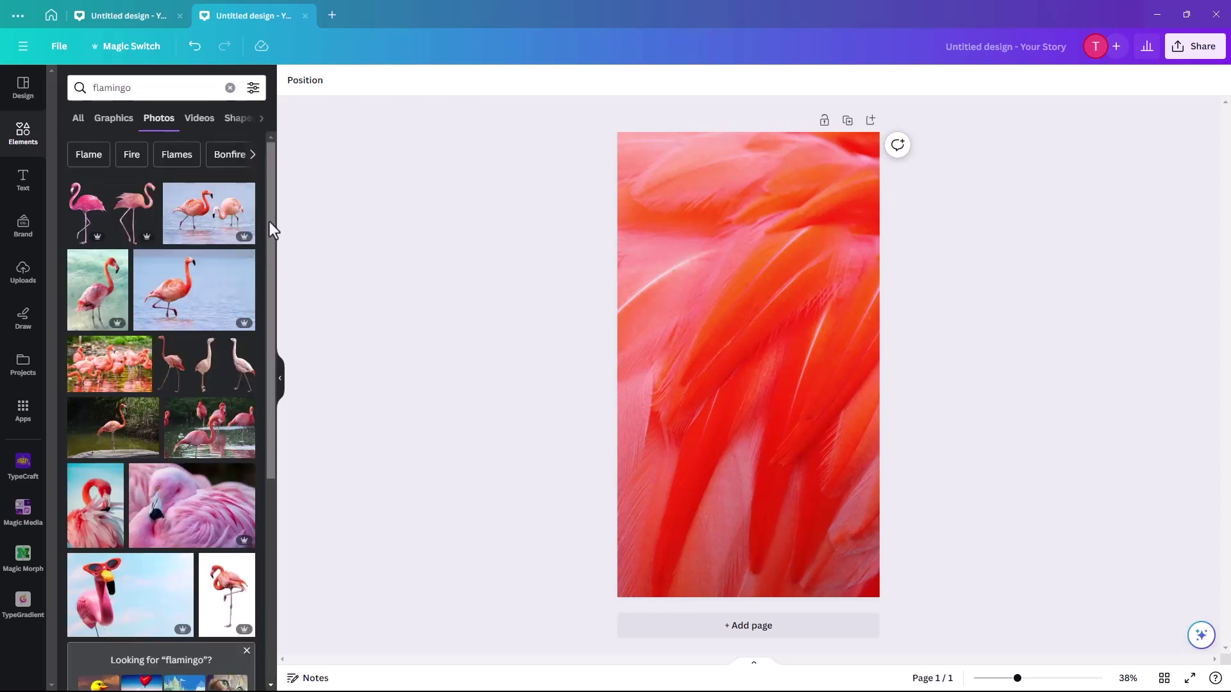
- Find the photo of a flamingo walking along a tropical beach and add it to the page
left_click_drag(271, 224, 246, 432)
scroll(246, 432, "down", 2)
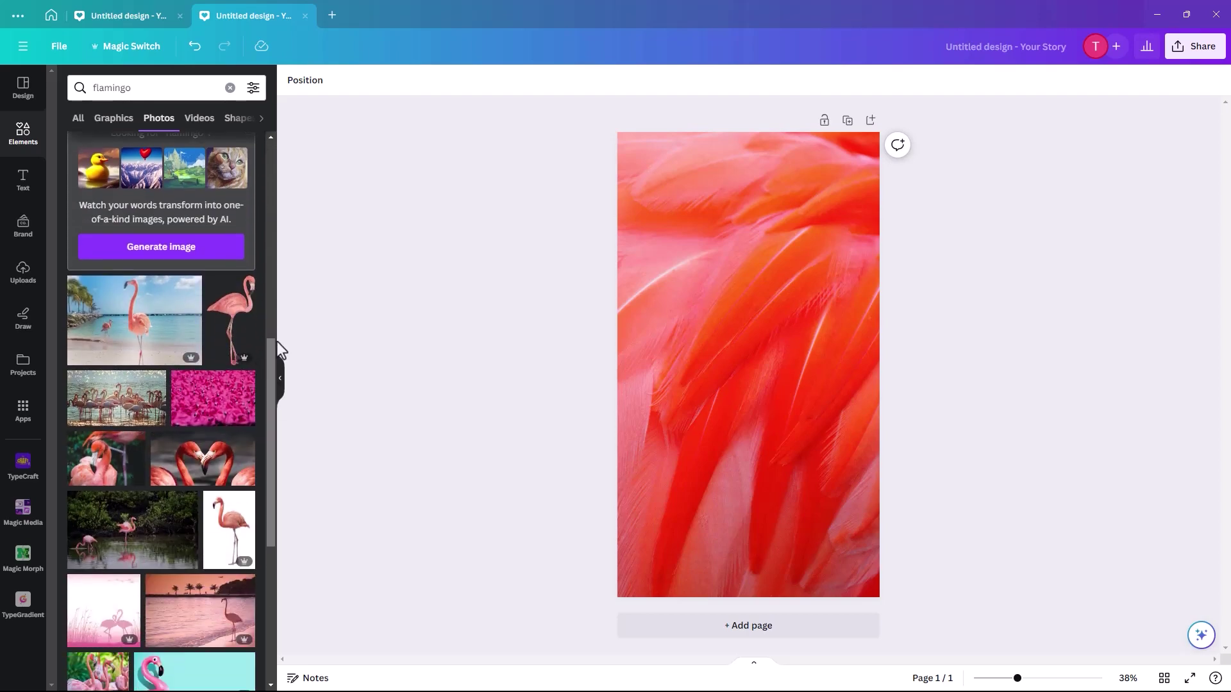
left_click_drag(272, 348, 263, 513)
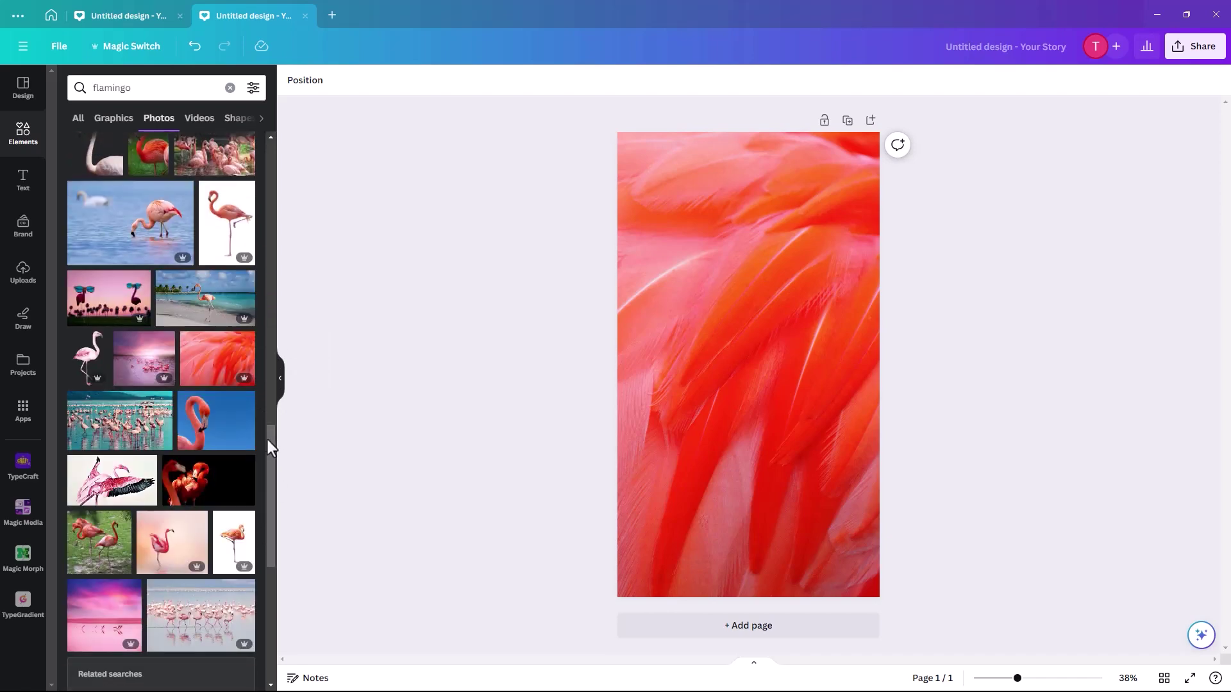
scroll(269, 431, "down", 1)
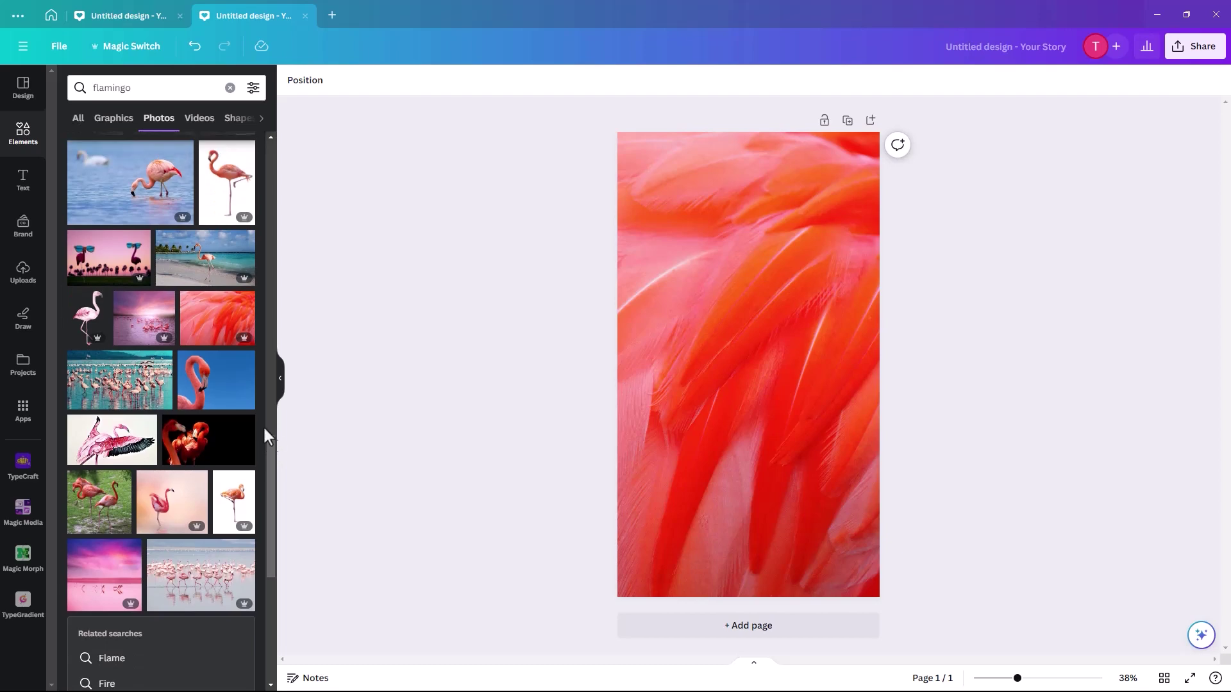
left_click(203, 258)
- Enlarge the beach flamingo photo to cover the whole page and centre it so the entire bird lies within the page
left_click_drag(693, 387, 609, 206)
left_click_drag(779, 250, 1195, 508)
left_click_drag(1032, 448, 805, 417)
left_click_drag(1008, 503, 1182, 602)
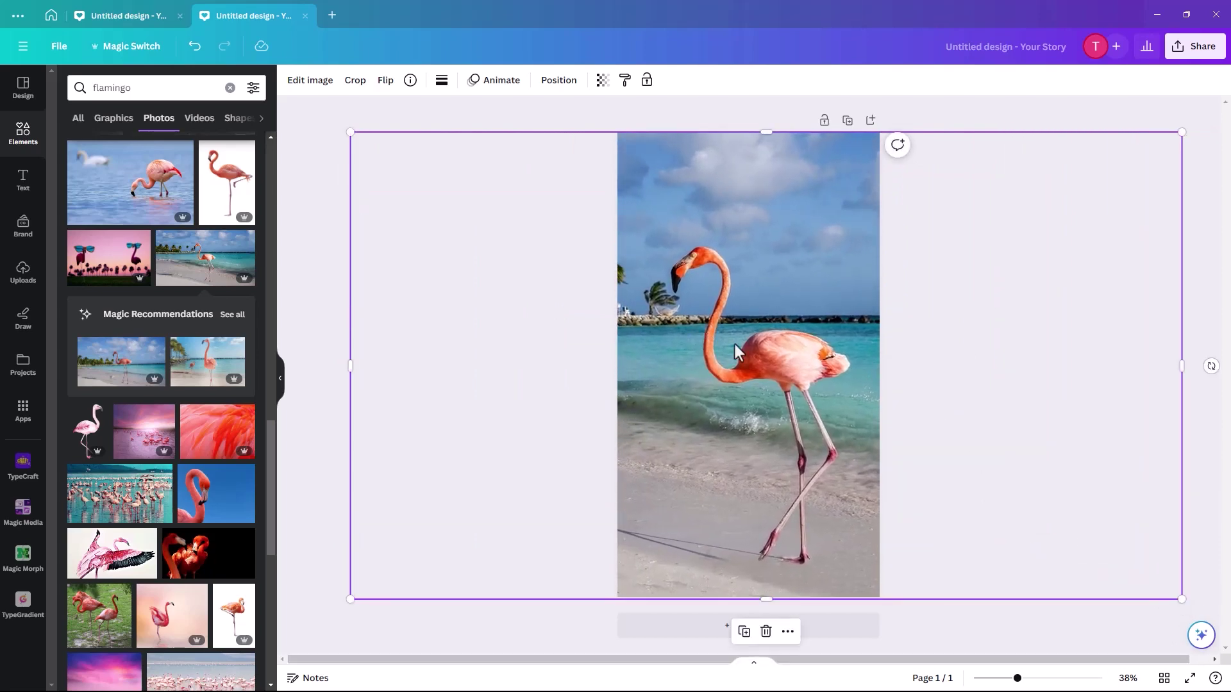
left_click_drag(744, 354, 724, 351)
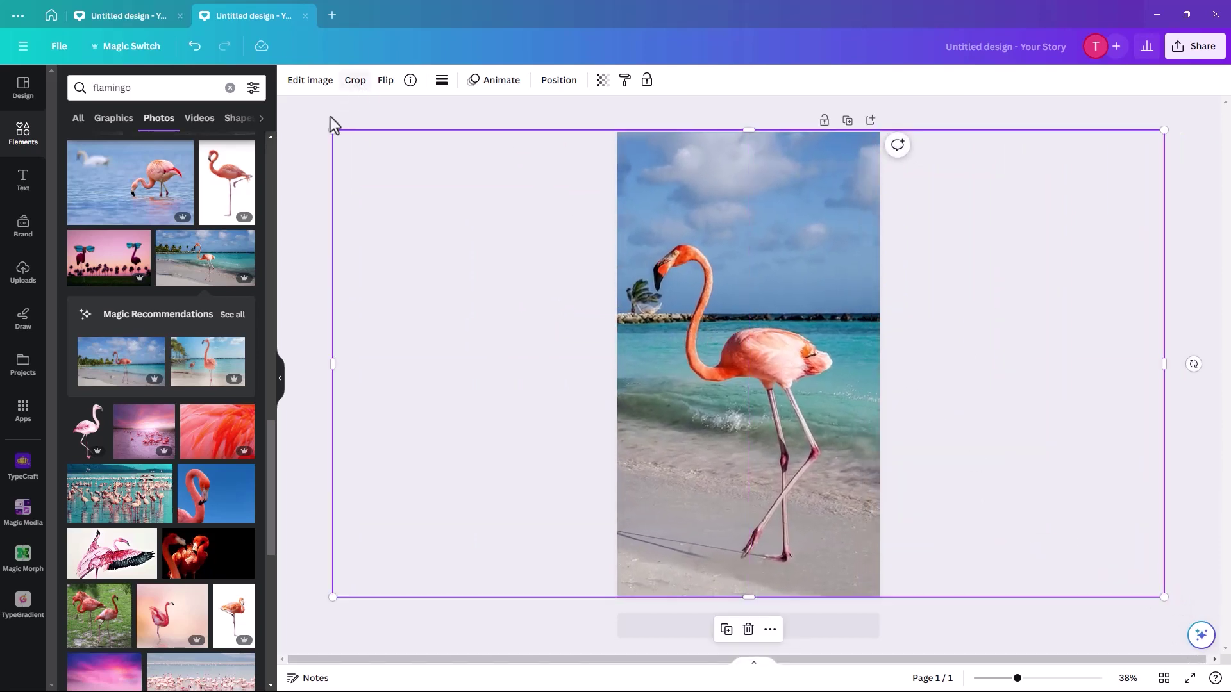
left_click_drag(331, 131, 295, 110)
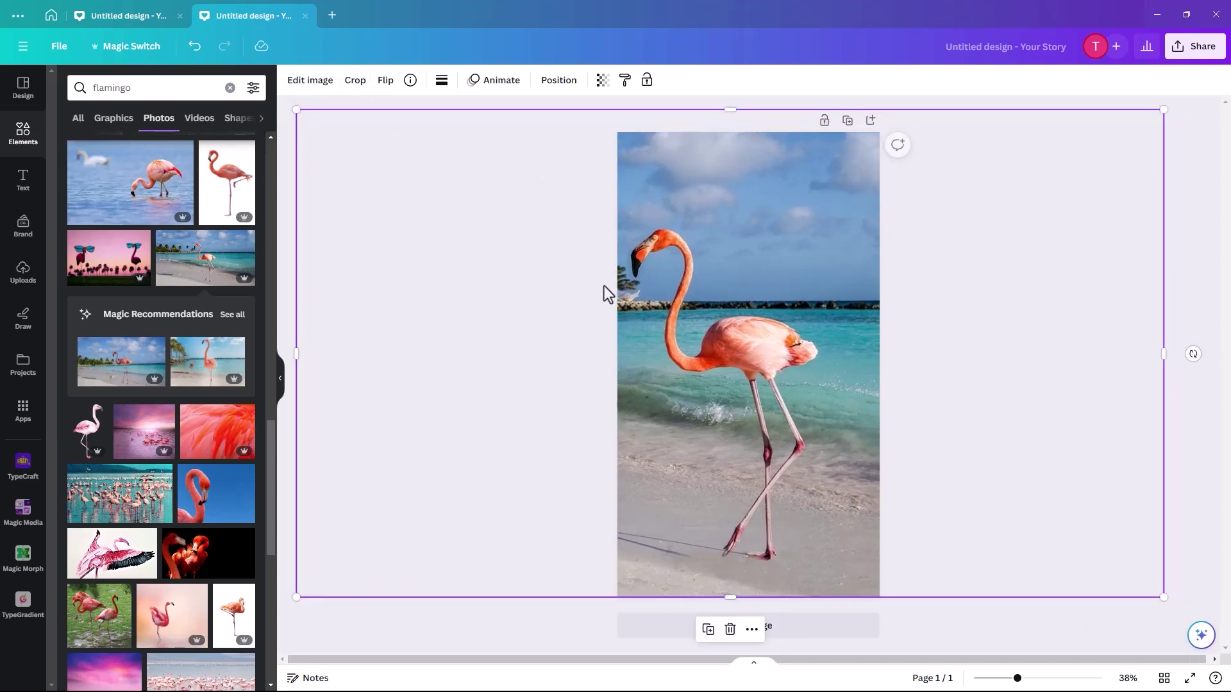
mouse_move(769, 348)
left_mouse_down()
mouse_move(751, 340)
mouse_move(764, 344)
left_mouse_up()
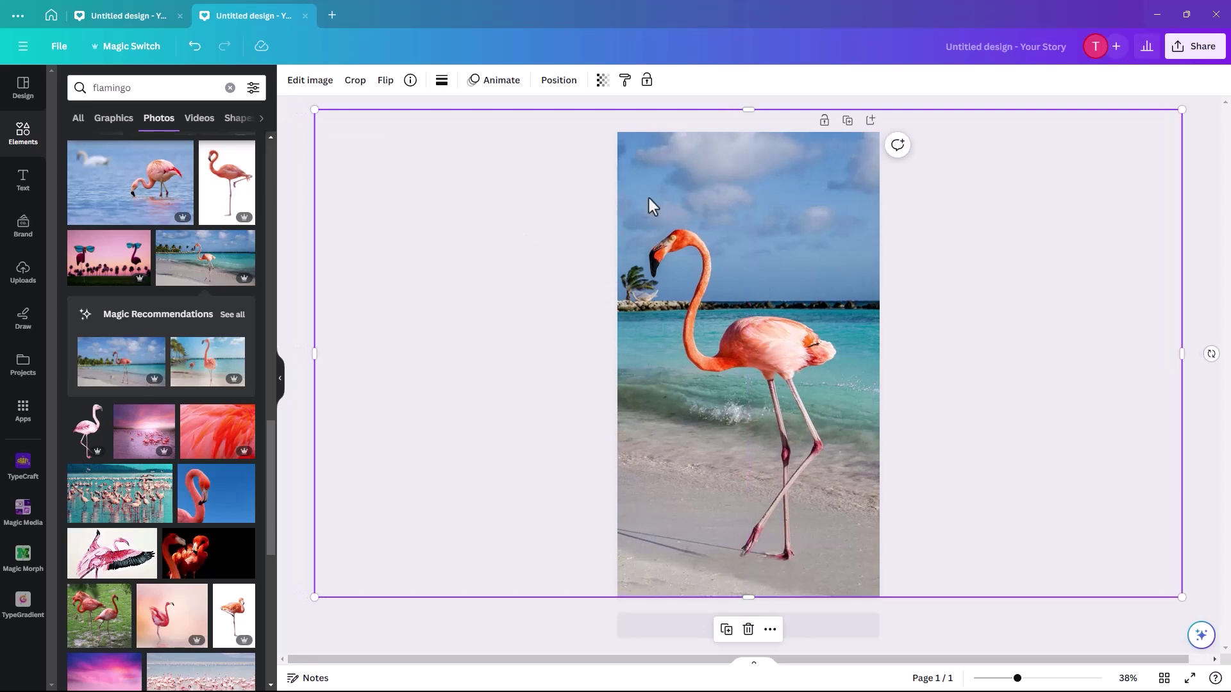
left_click(531, 360)
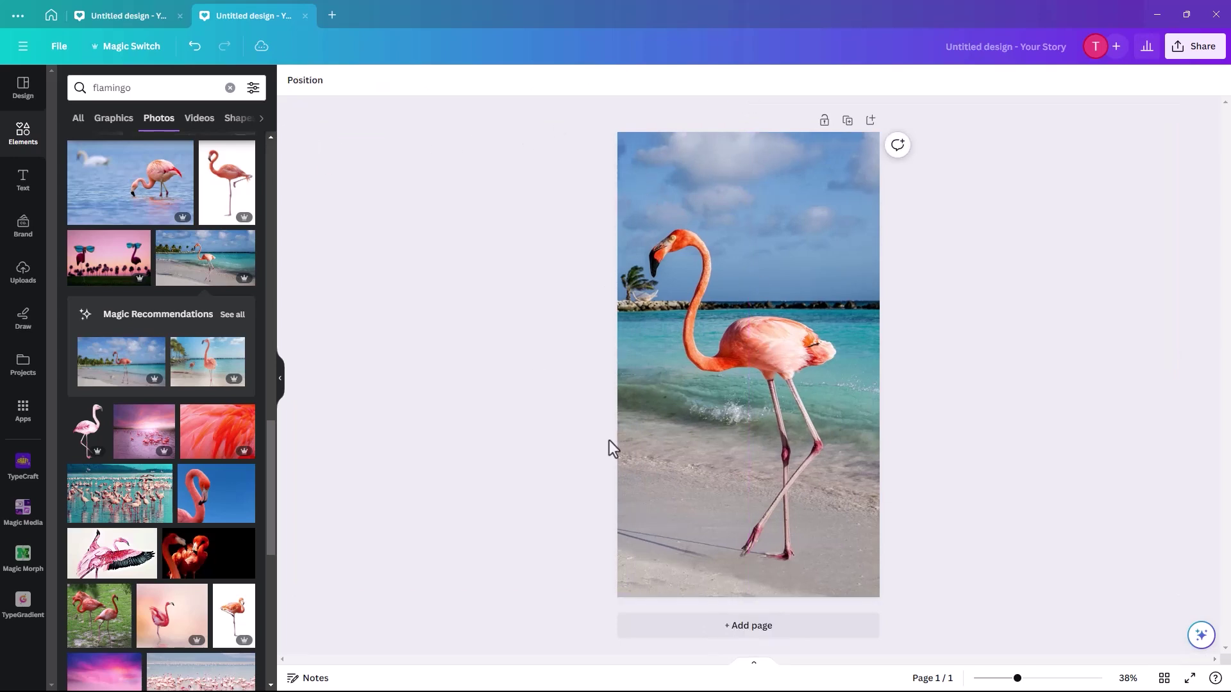
- Switch to the other open design, remove the background of the flamingo photo on page 4 and centre the cutout on the page
key("ctrl+shift+Tab")
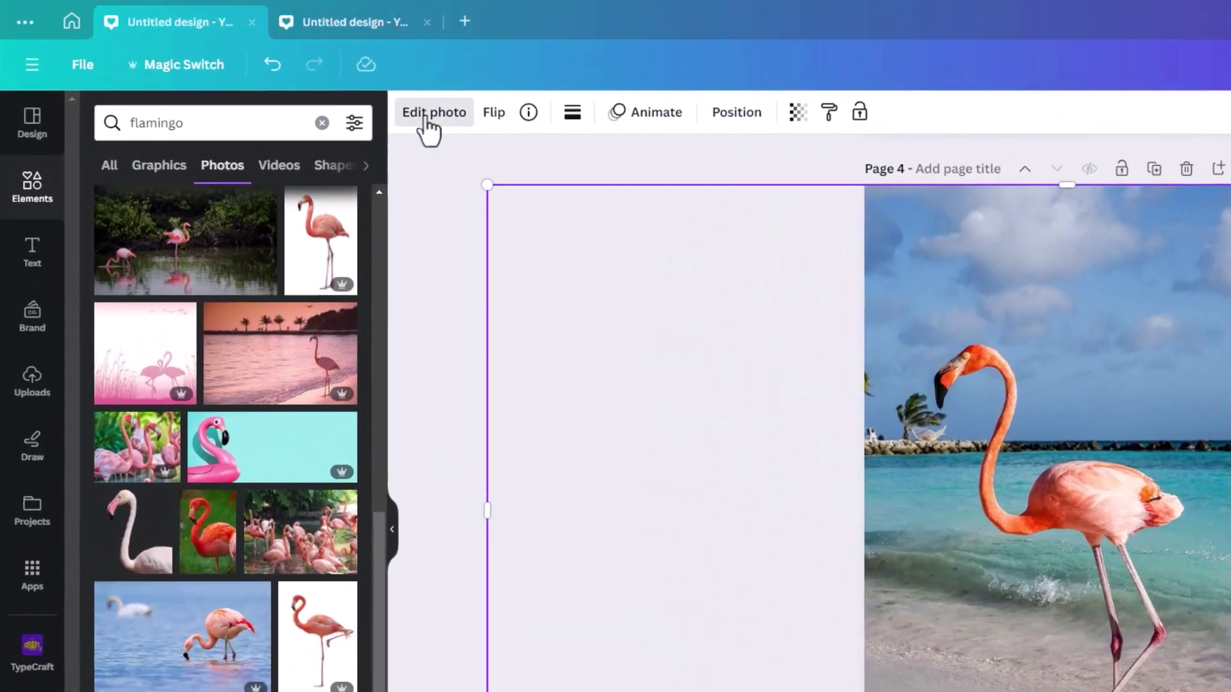
left_click(424, 120)
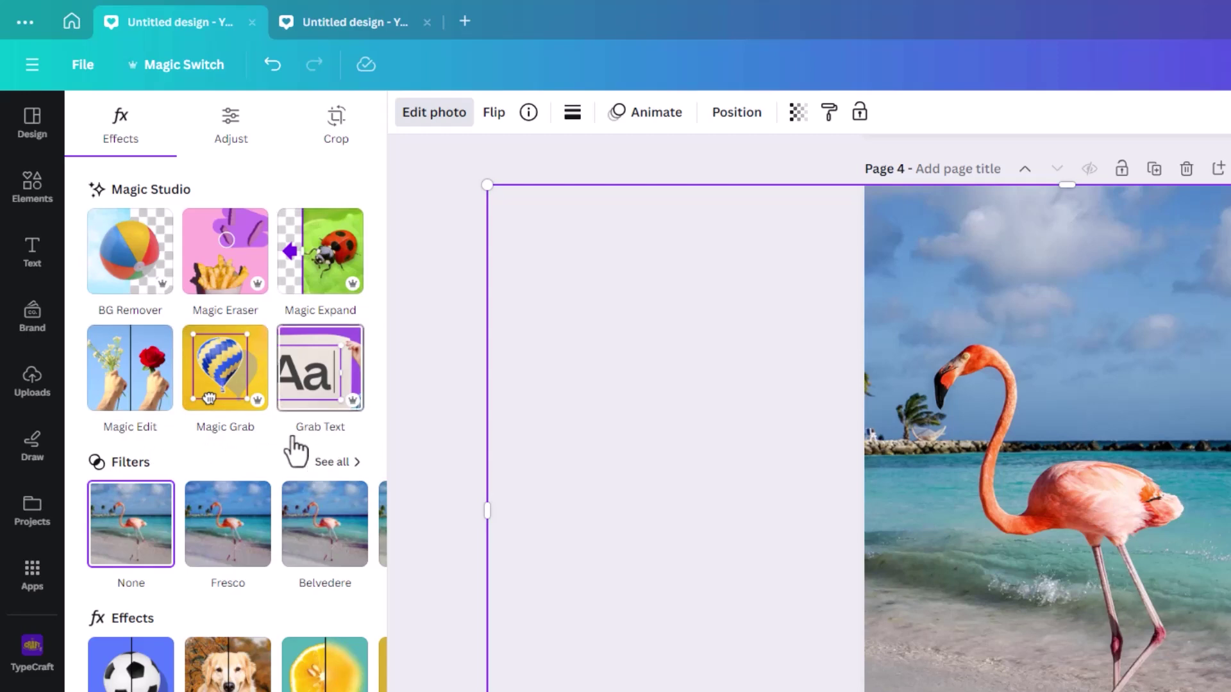
left_click(116, 269)
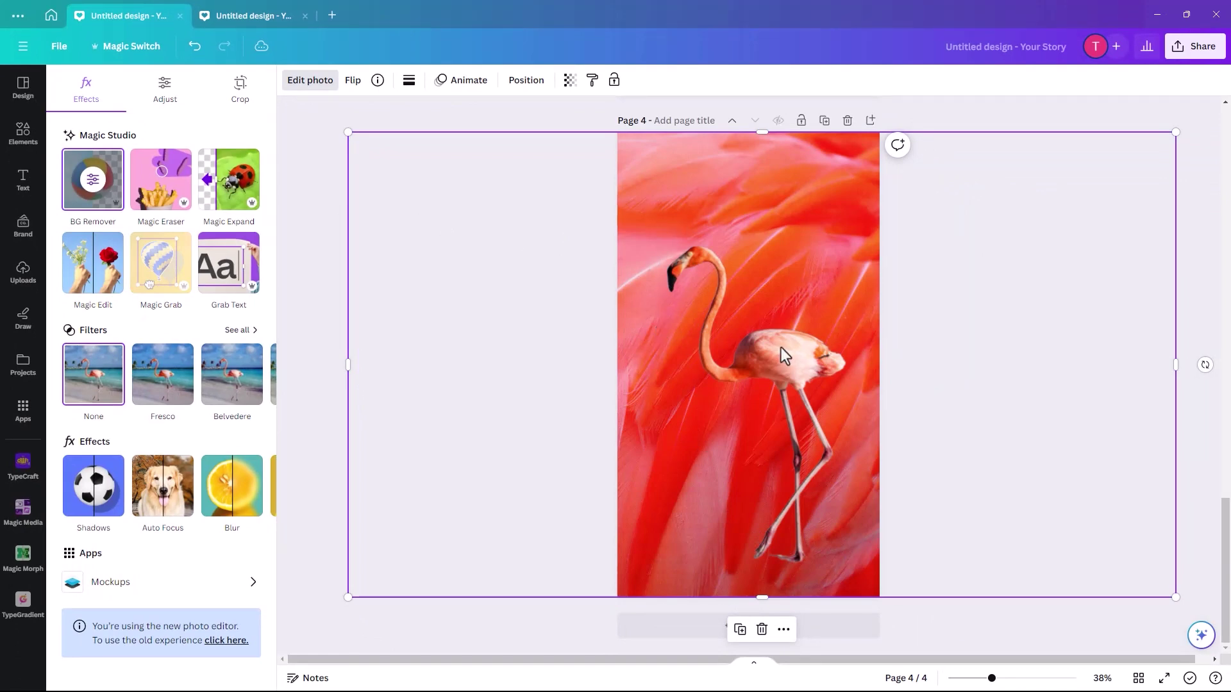
left_click_drag(775, 370, 758, 360)
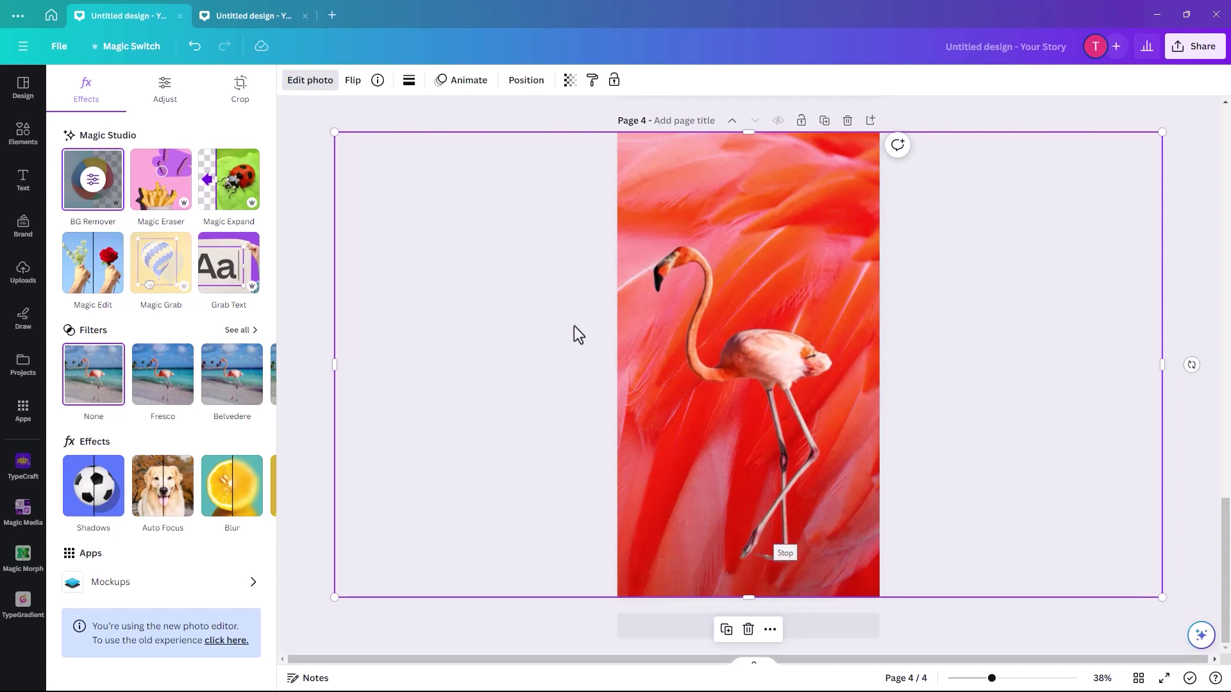
- Return to the second design, flip the flamingo cutout horizontally and duplicate the page
key("ctrl+Tab")
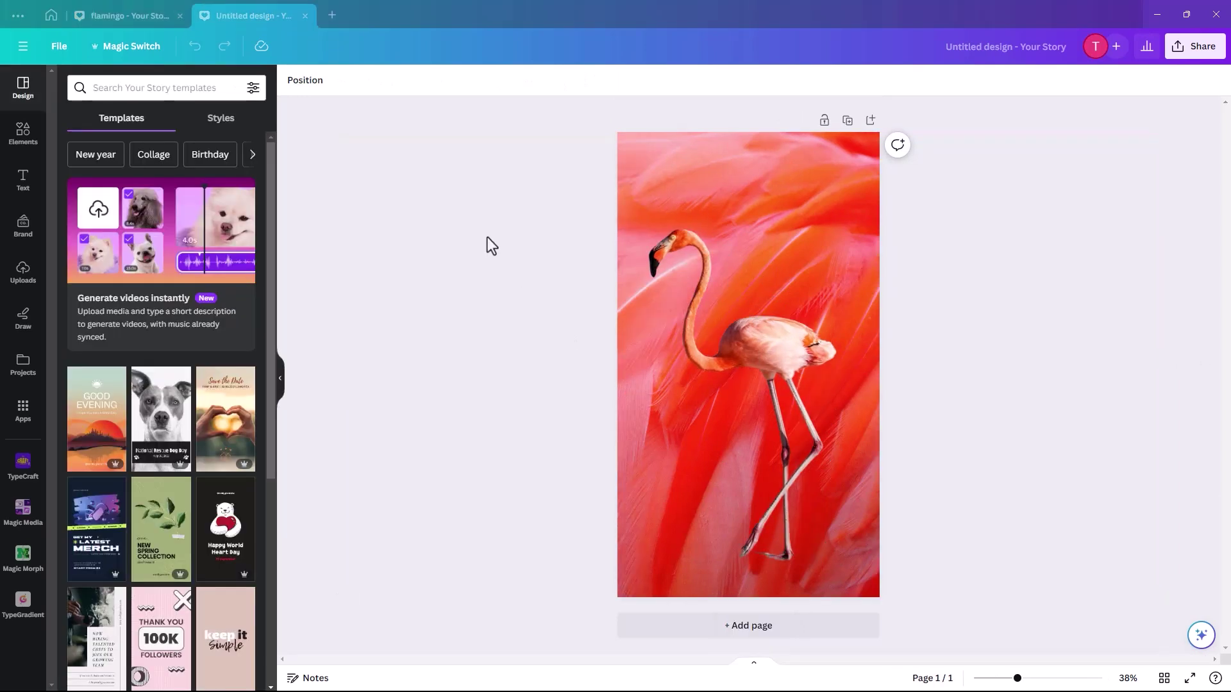
left_click(766, 353)
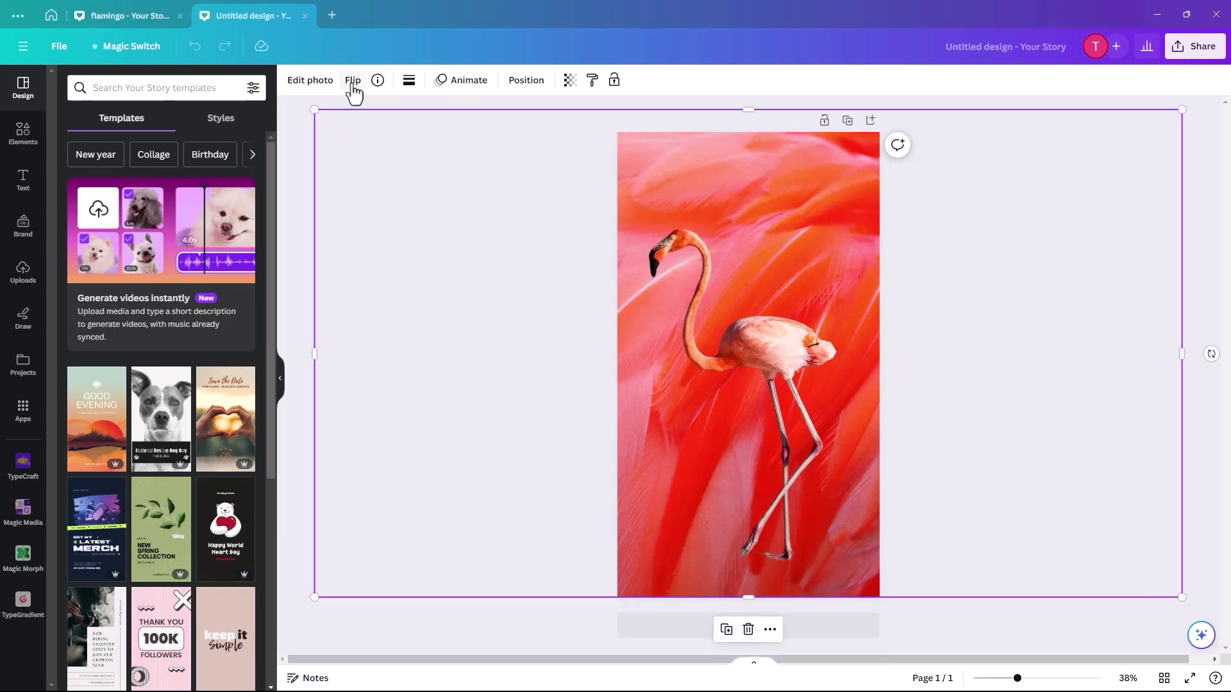
left_click(352, 82)
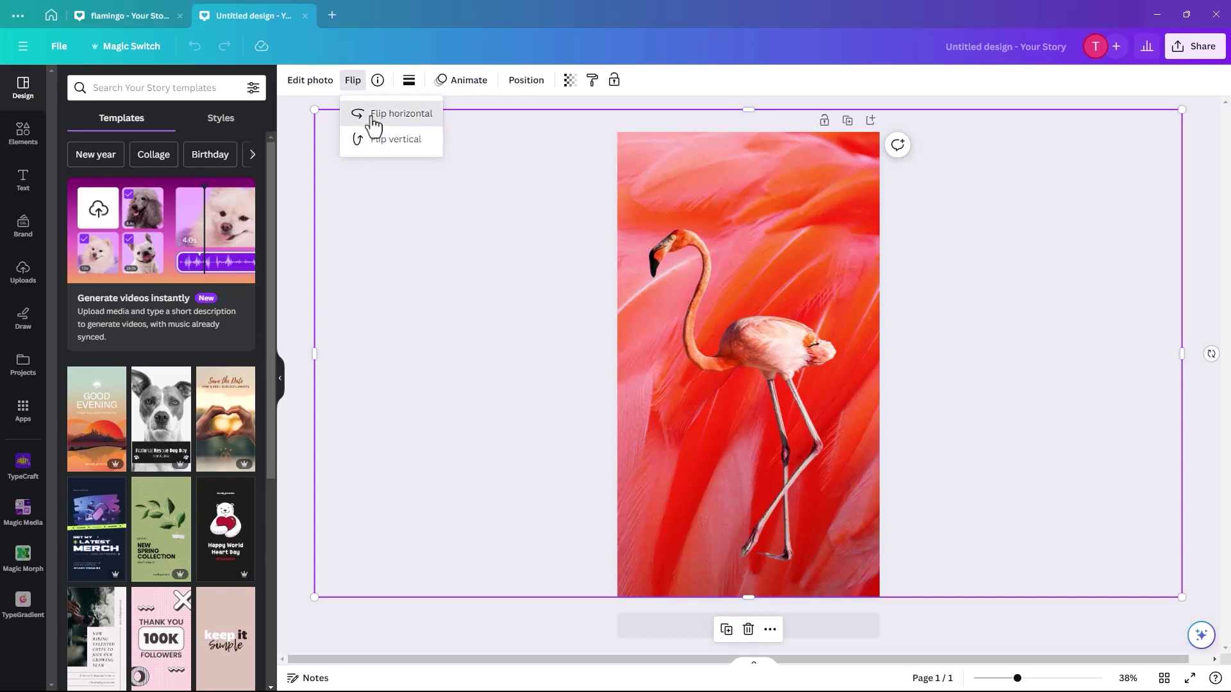
left_click(374, 116)
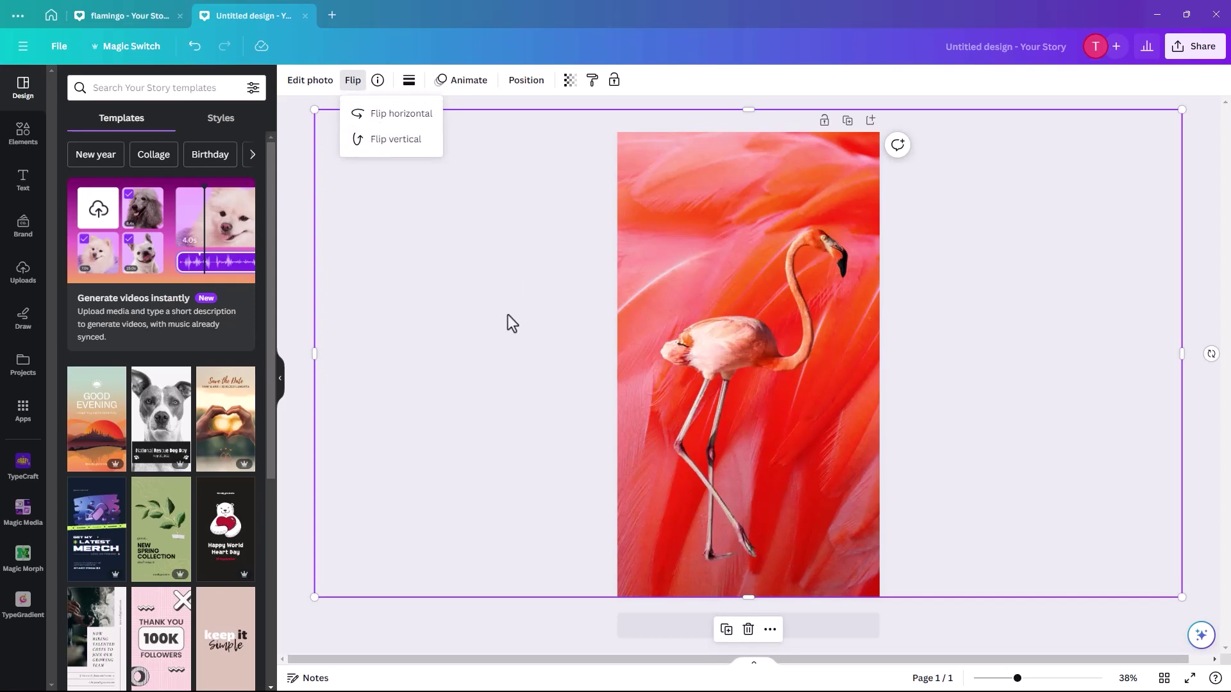
left_click(303, 286)
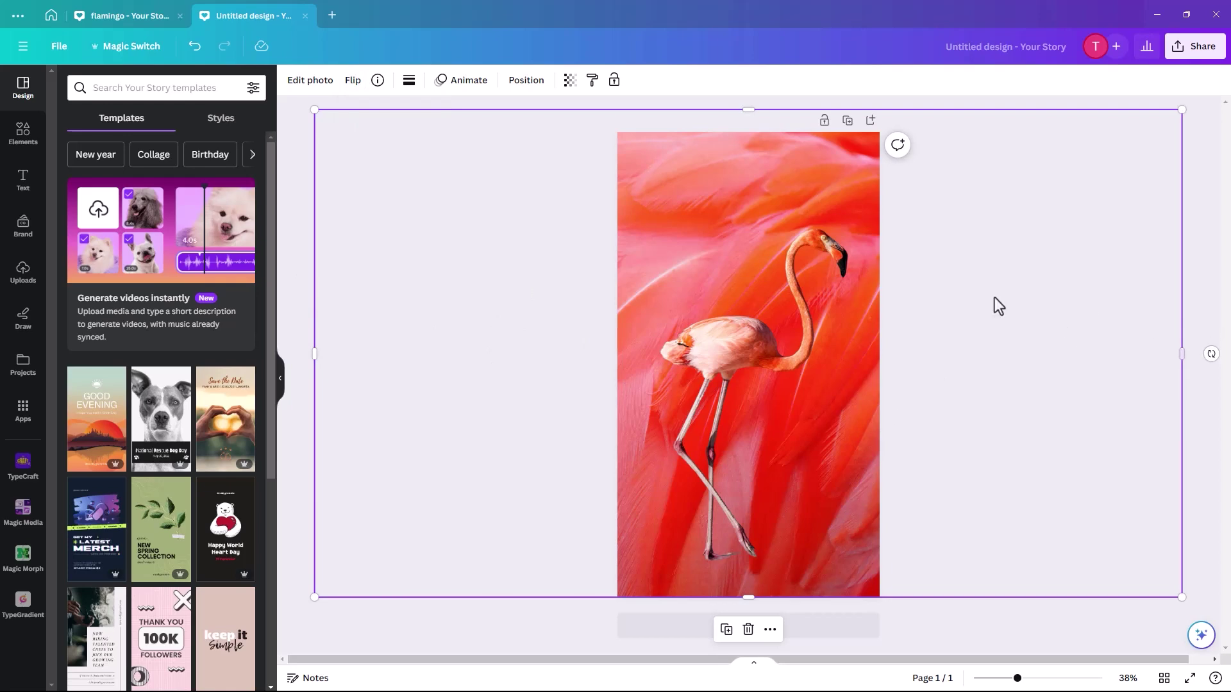
left_click(847, 121)
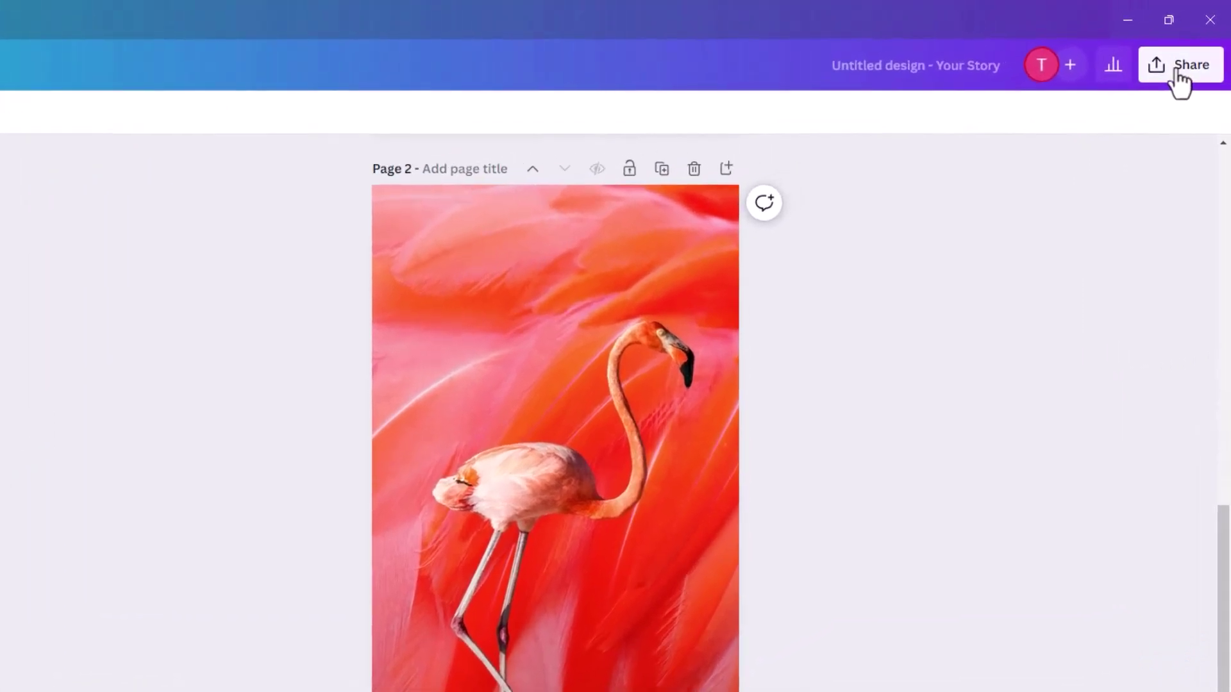
- Download only page 2 of the design as a PNG
left_click(1195, 46)
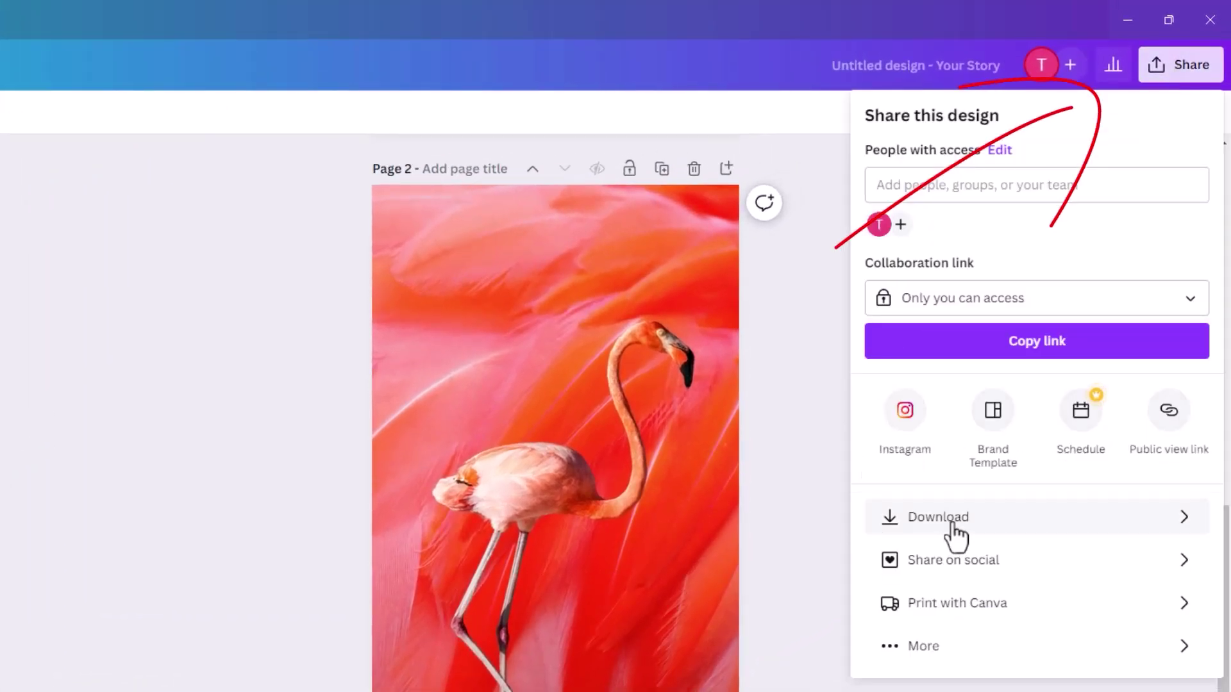
left_click(881, 532)
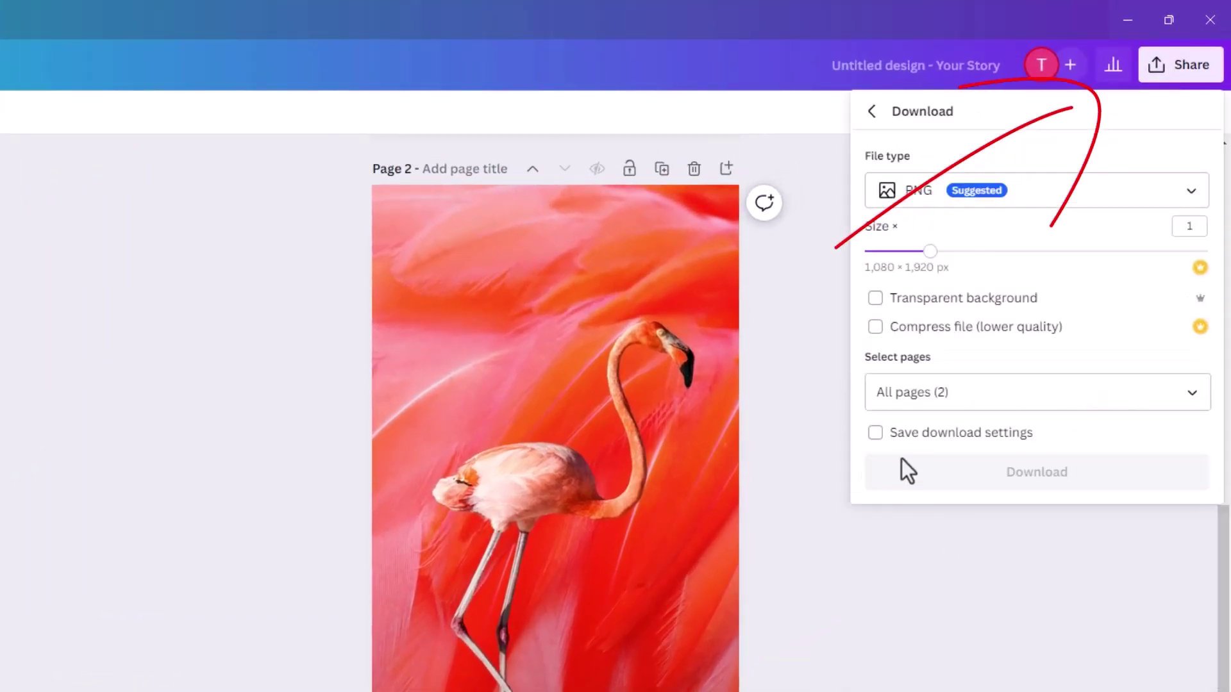
left_click(904, 410)
left_click(1192, 445)
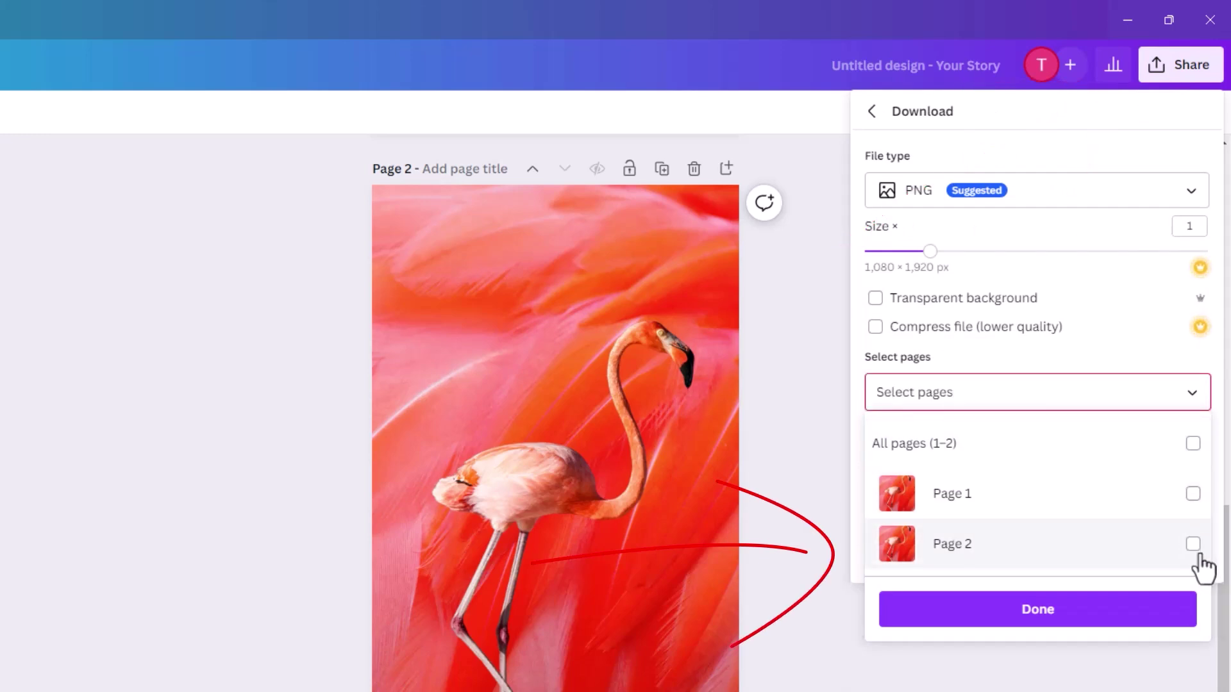
left_click(1193, 543)
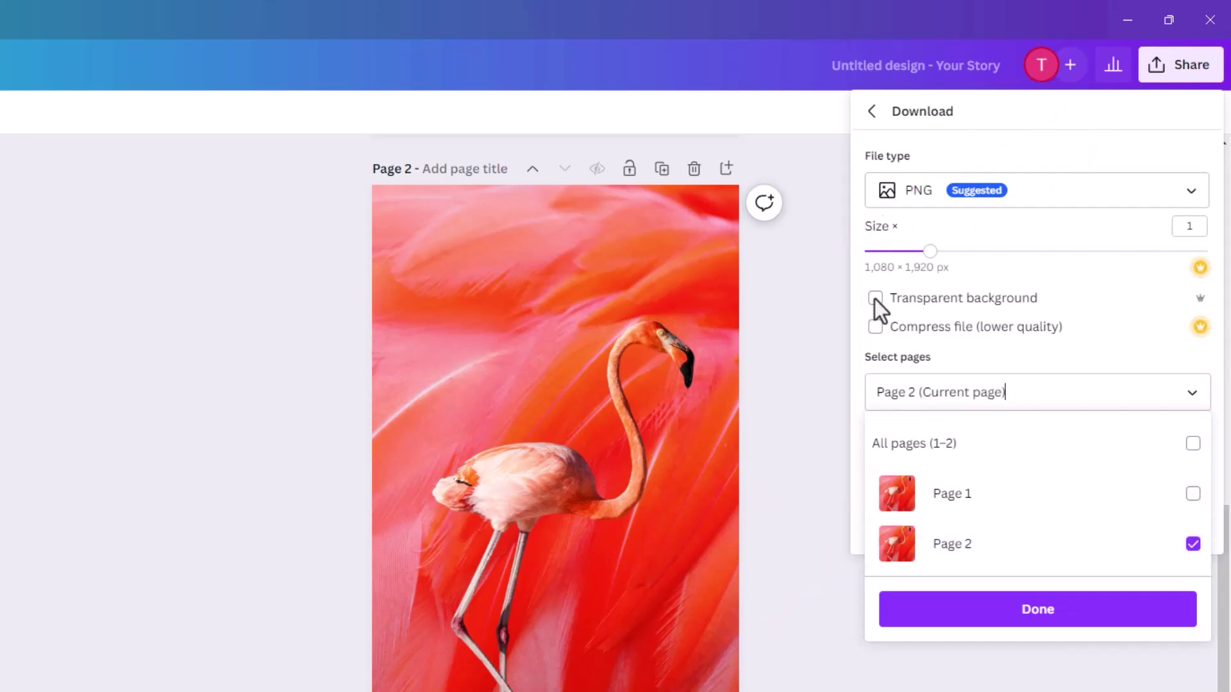
left_click(1003, 595)
left_click(1011, 482)
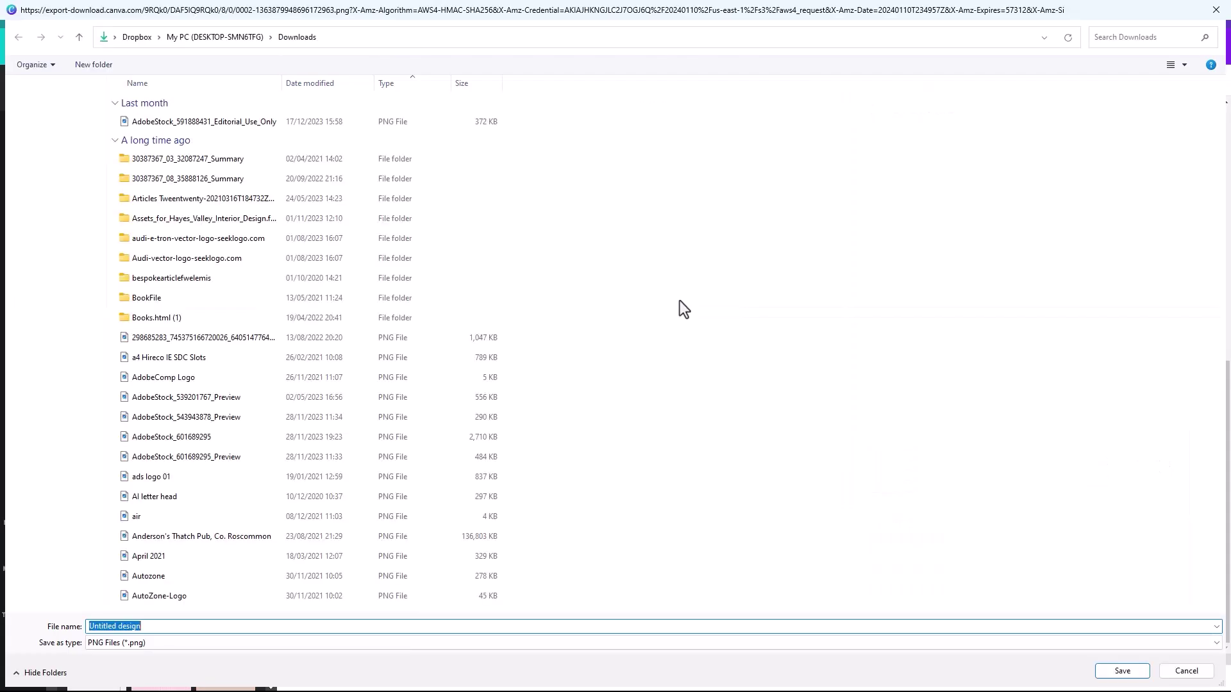
- Save the downloaded PNG in the Downloads folder under the name "flango"
type("fl")
type("a")
type("min")
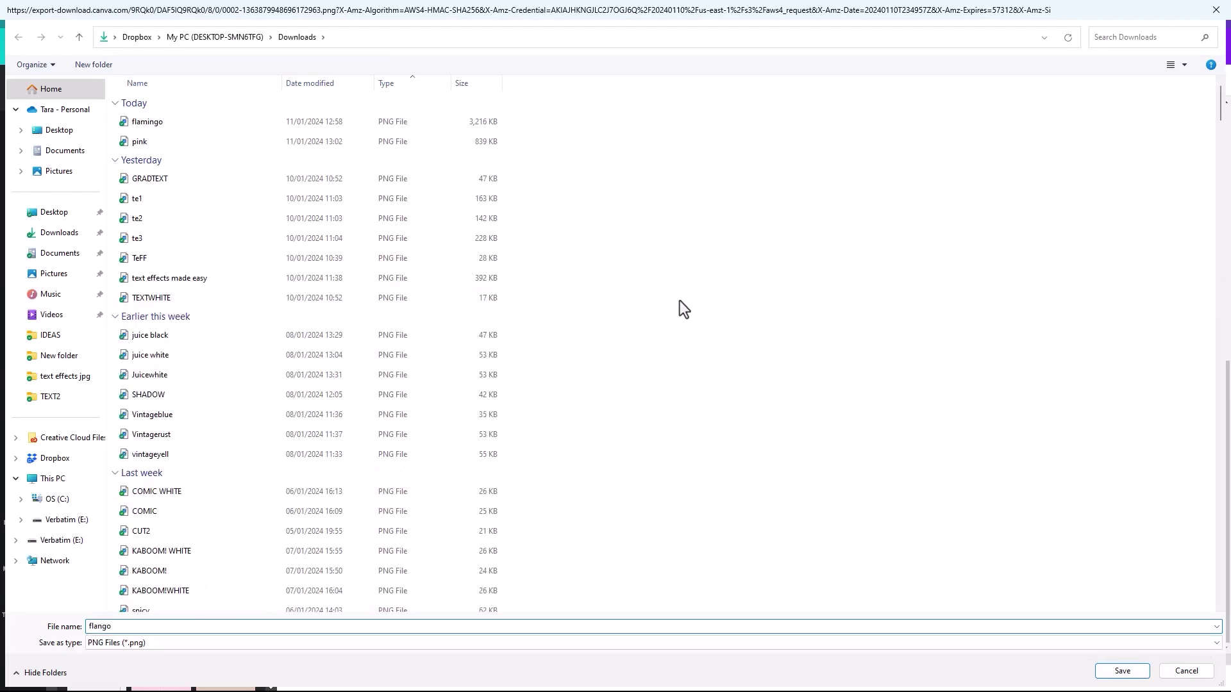
key("Return")
- Add a blank third page and upload the "flamingo" PNG from the Downloads folder
left_click(729, 625)
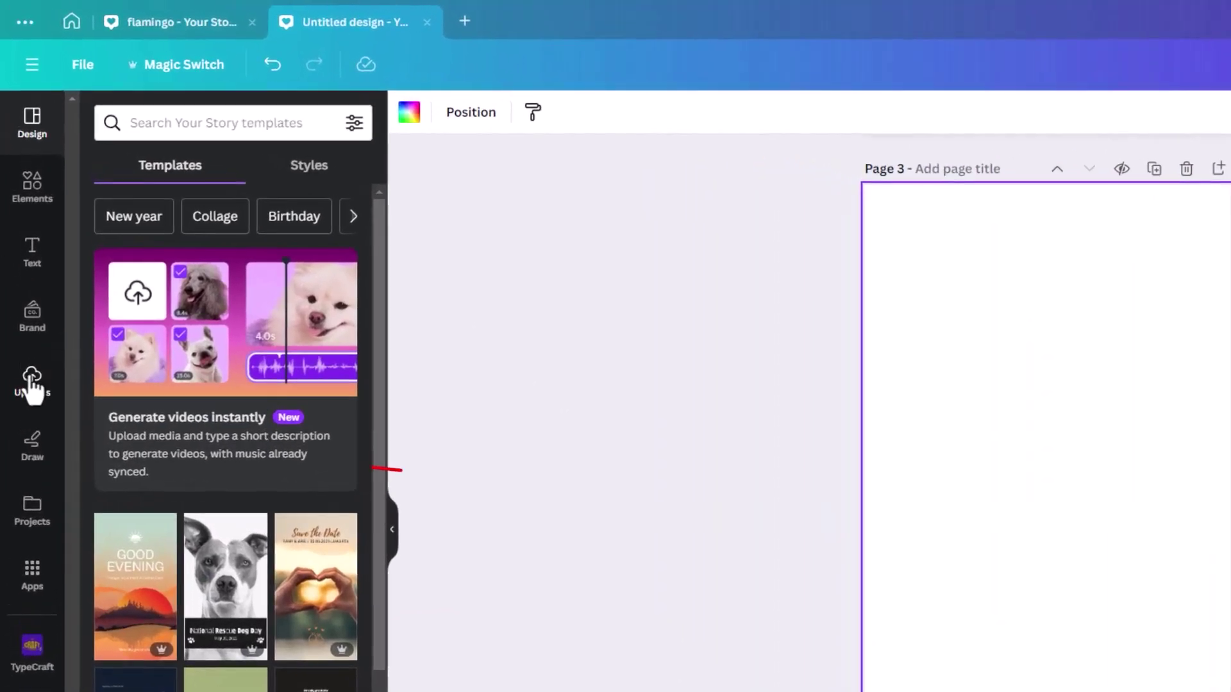
left_click(28, 346)
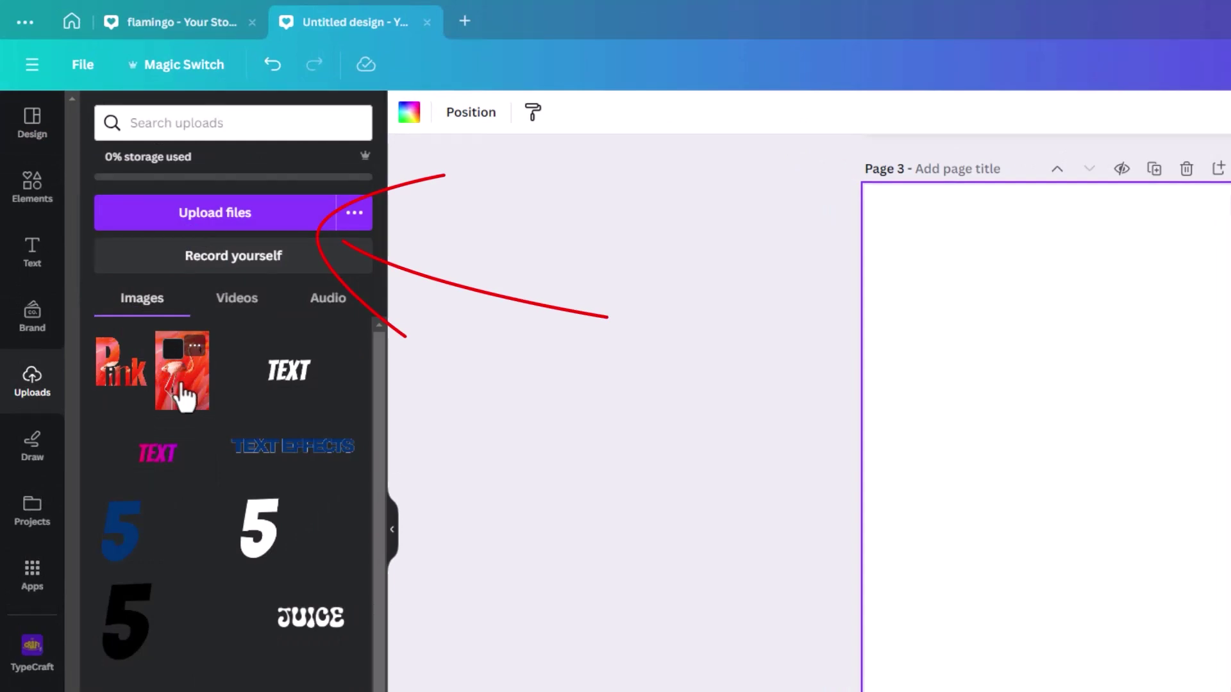
left_click(213, 225)
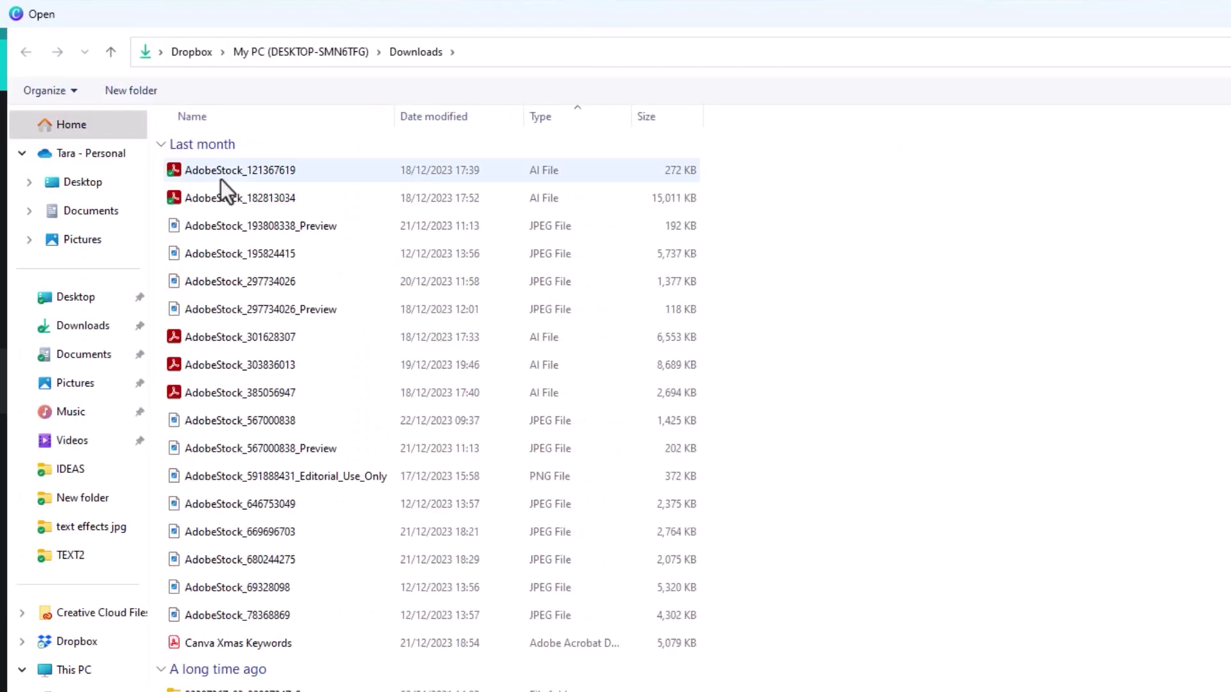
left_click(208, 171)
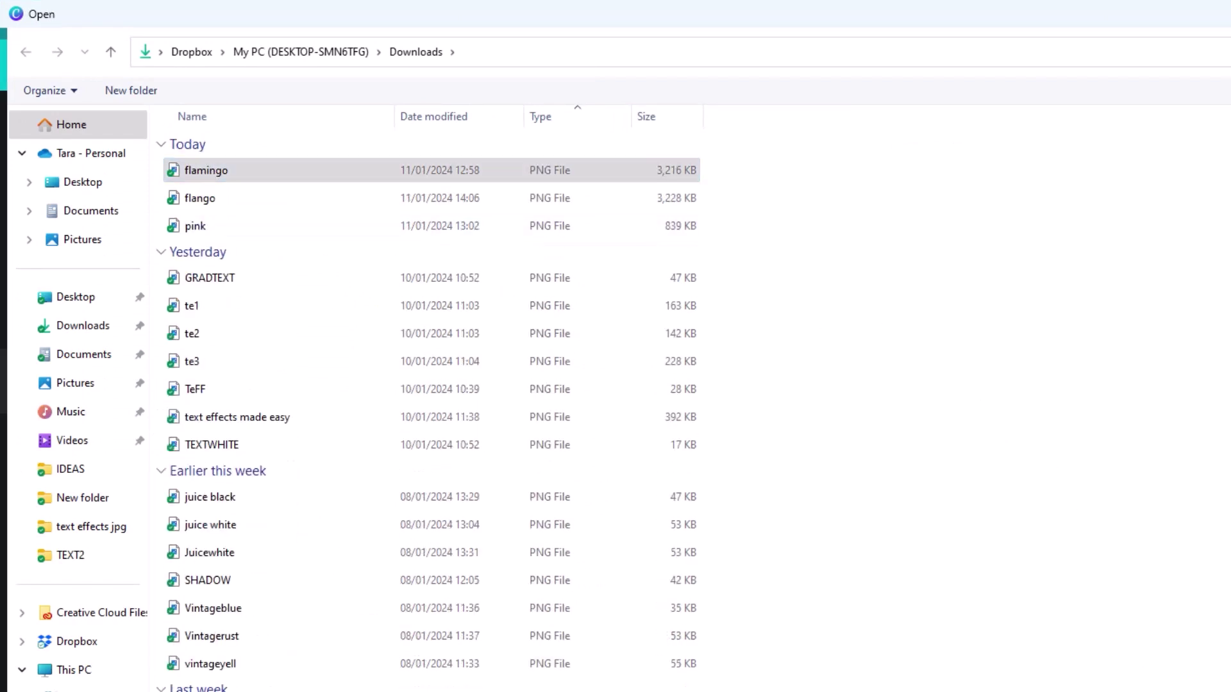
key("Return")
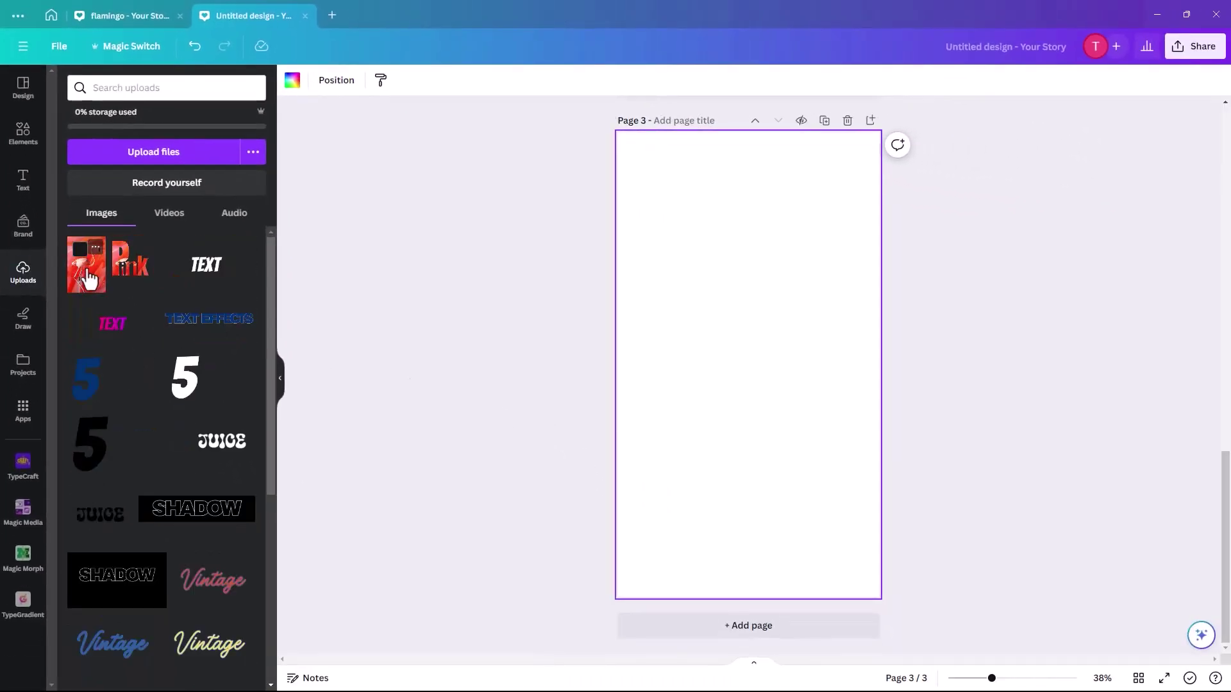
- Place the uploaded flamingo image on page 3 and scale it to fill the entire page
left_click(86, 279)
left_click_drag(722, 396, 677, 312)
left_click_drag(786, 438, 885, 596)
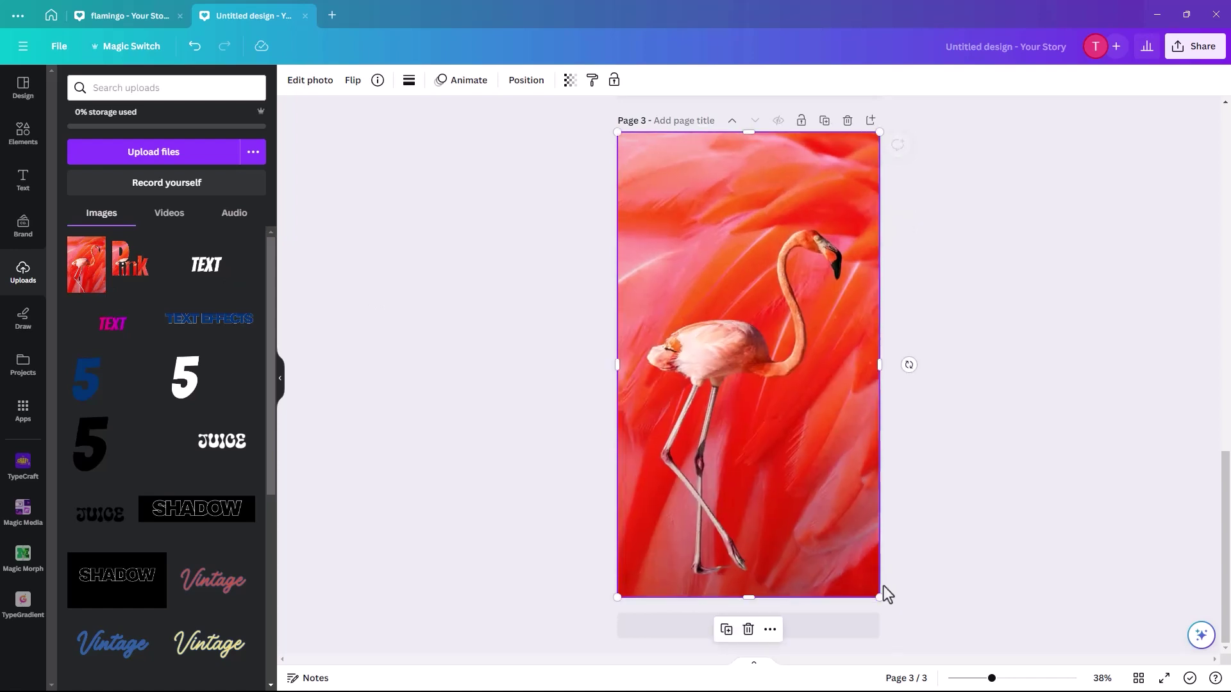
left_click(546, 387)
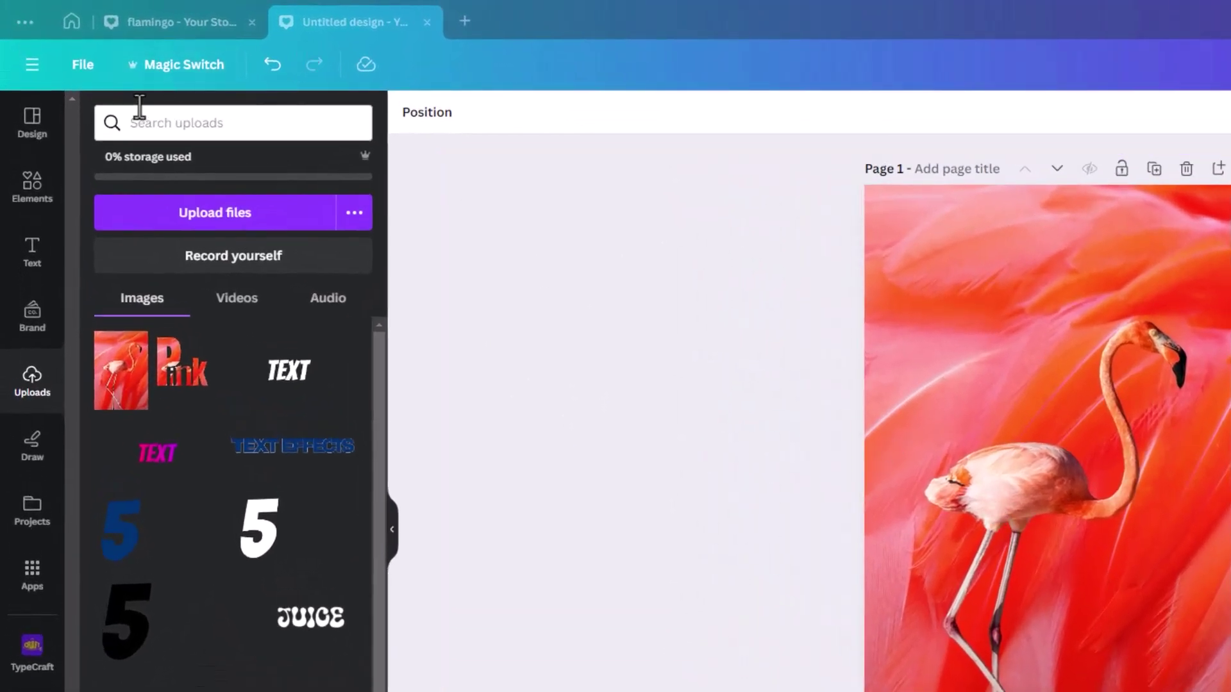
- Search the frame elements for "P" and place a bold letter P frame along the left side of page 1
left_click(32, 190)
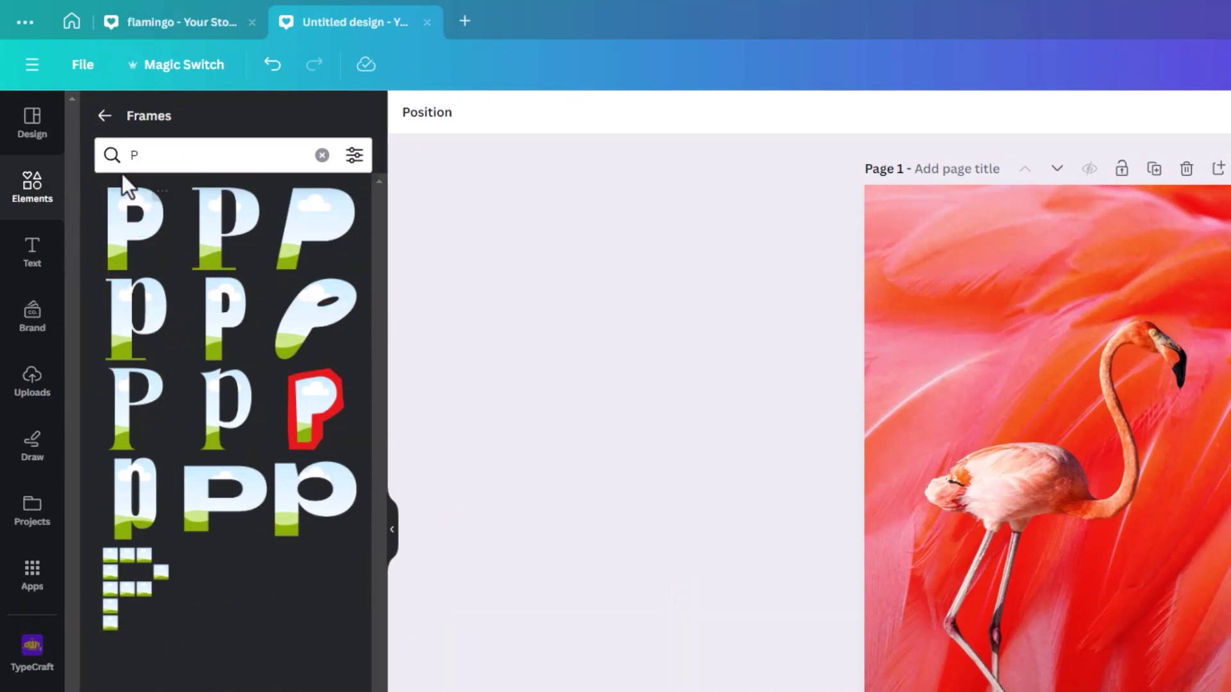
left_click(142, 155)
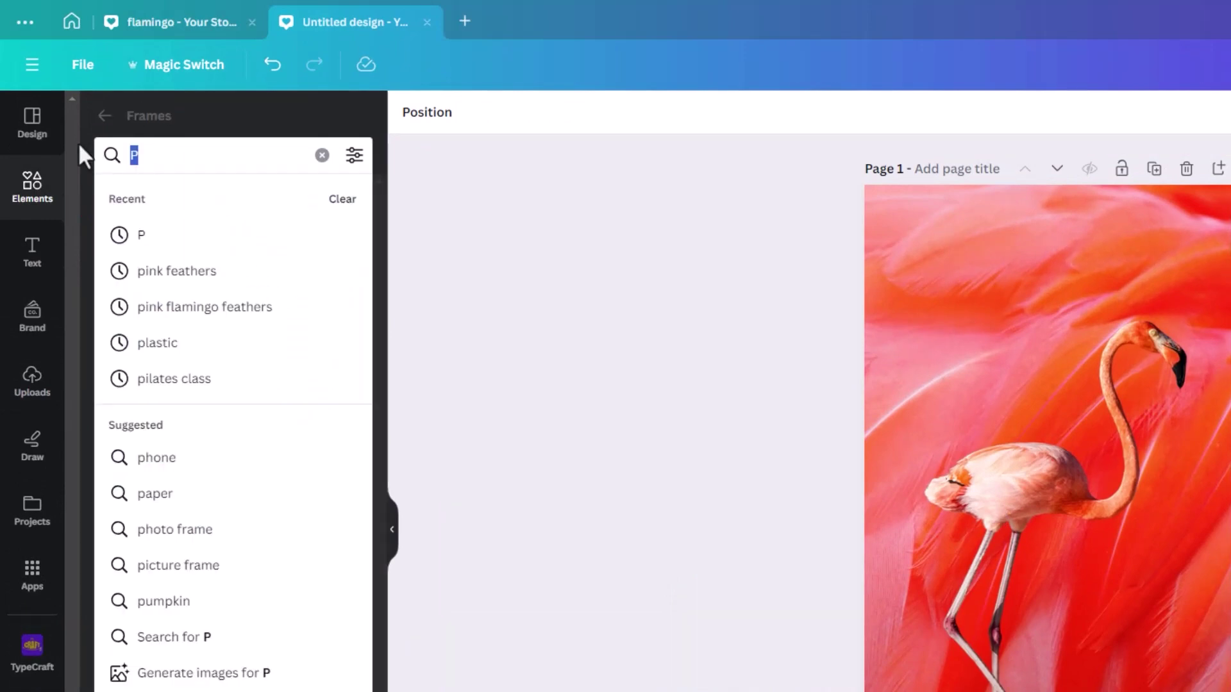
left_click(96, 116)
left_click(102, 117)
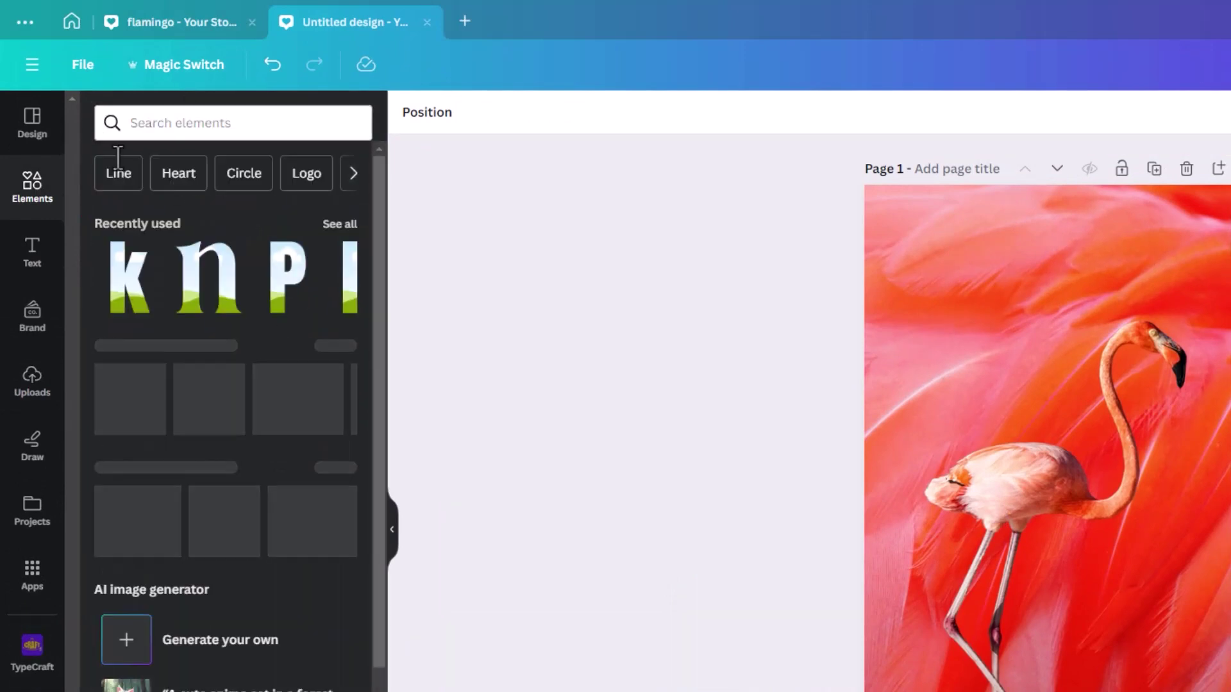
left_click(146, 125)
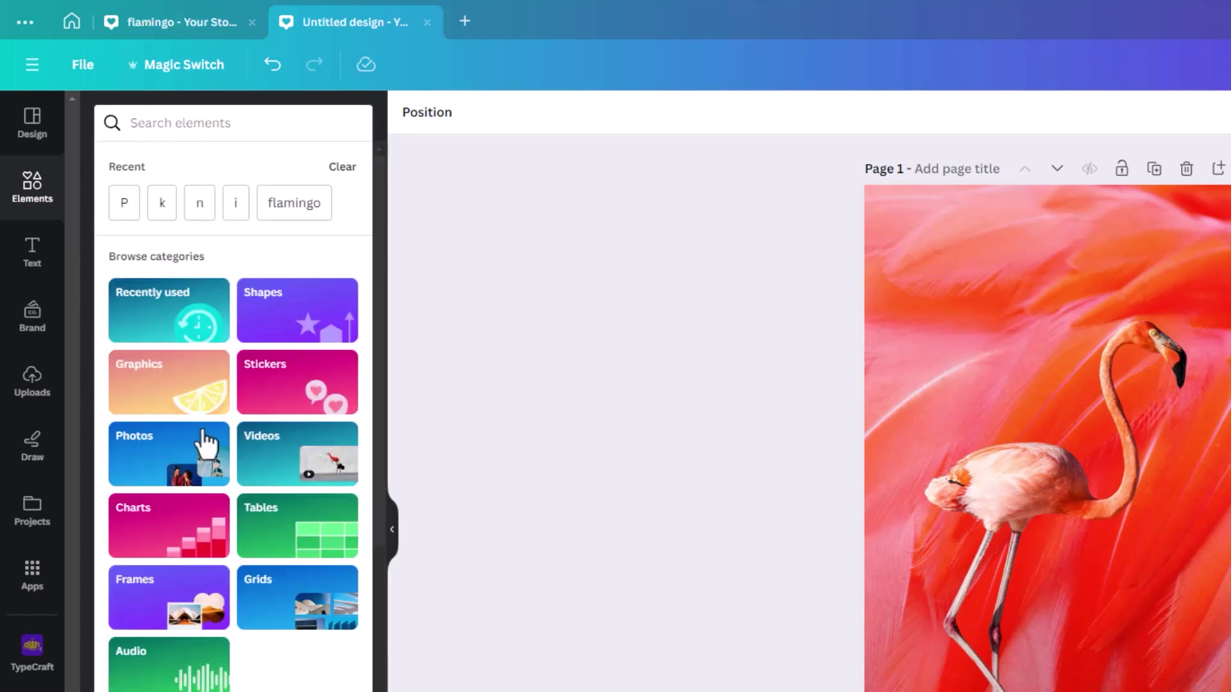
left_click(169, 606)
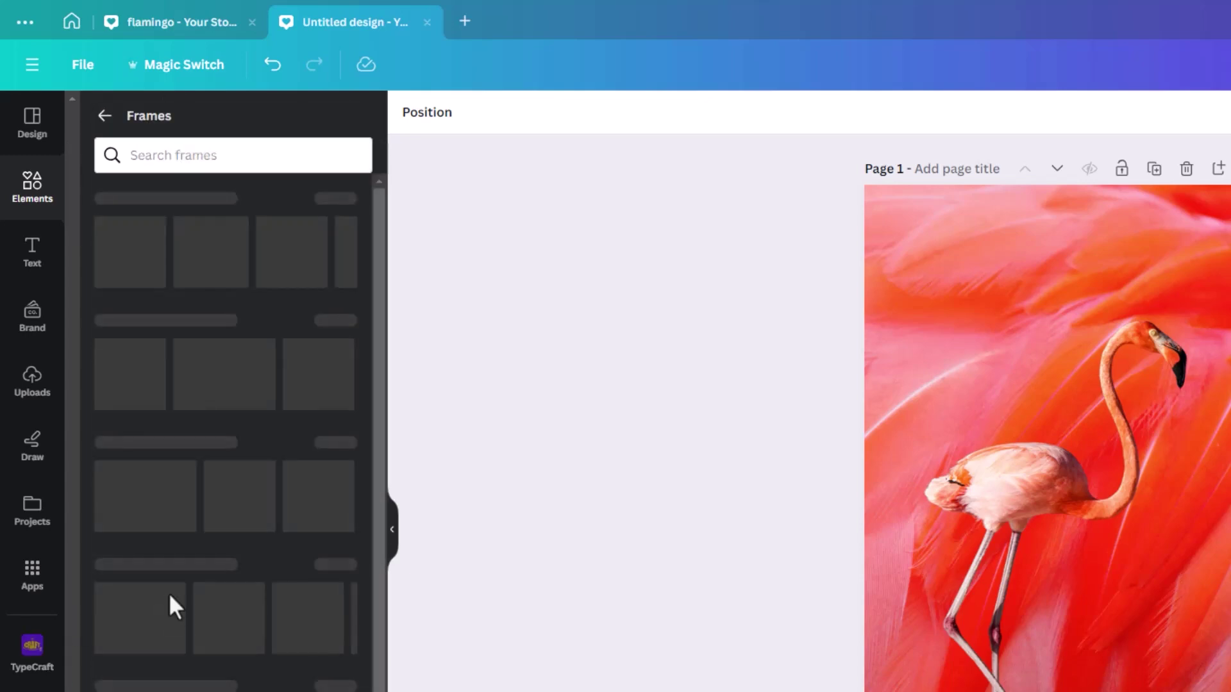
left_click(143, 154)
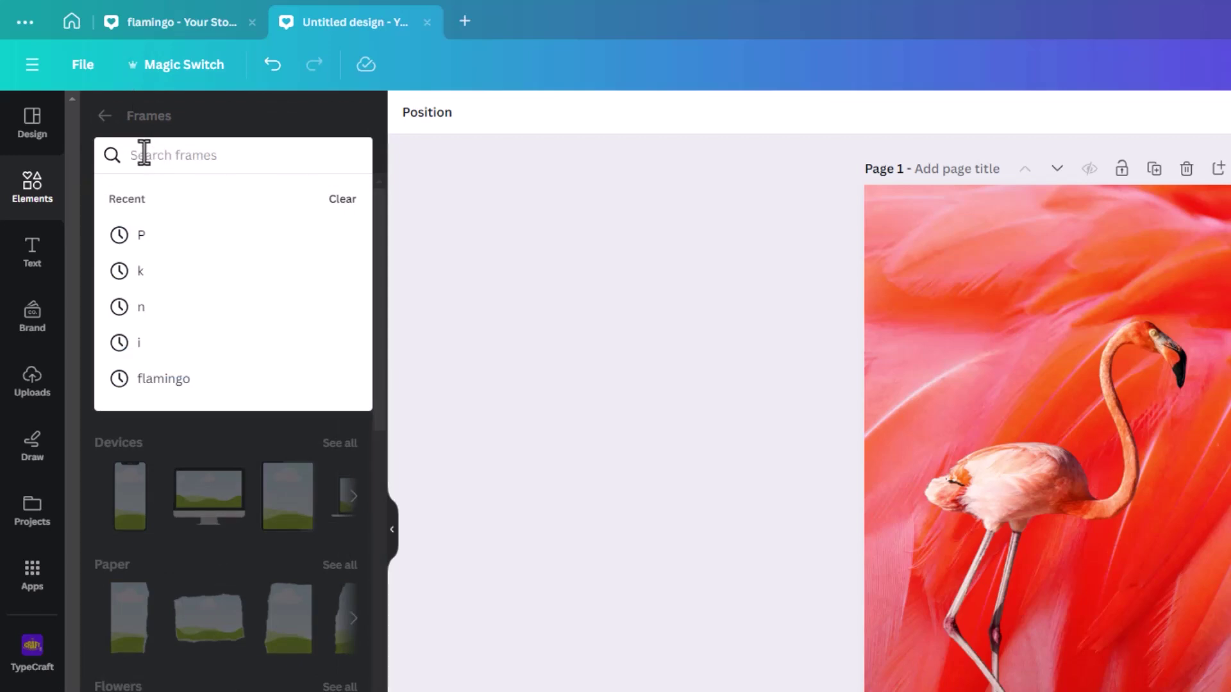
type("P")
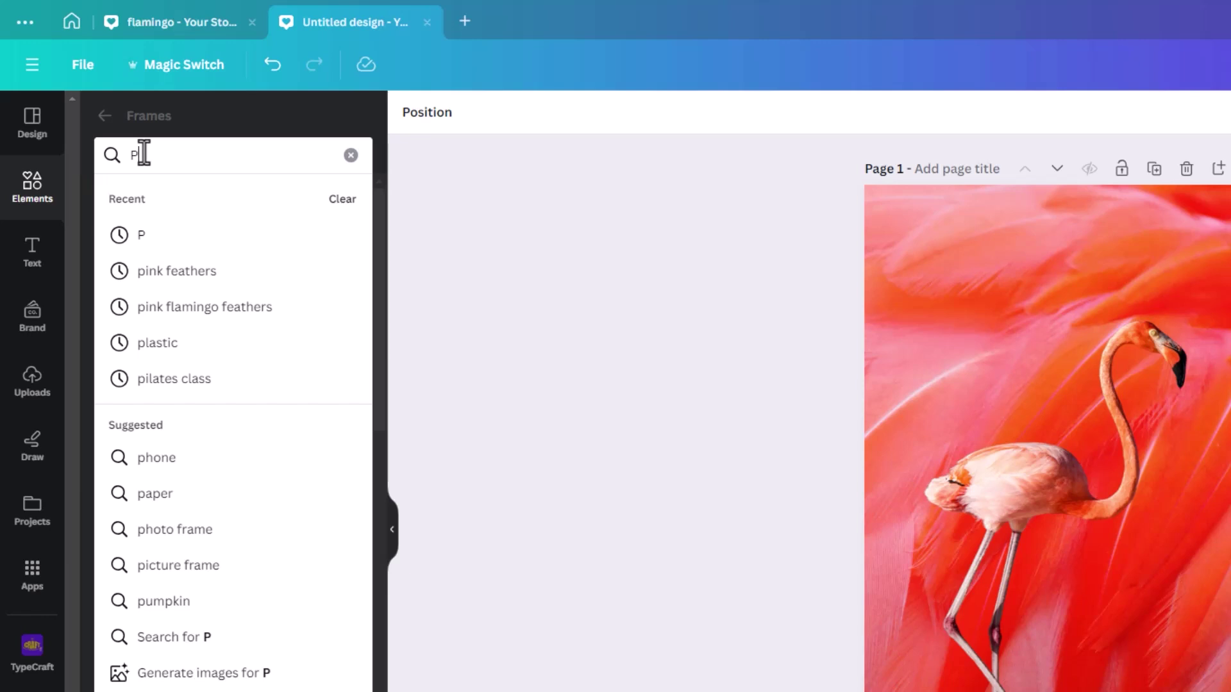
key("Return")
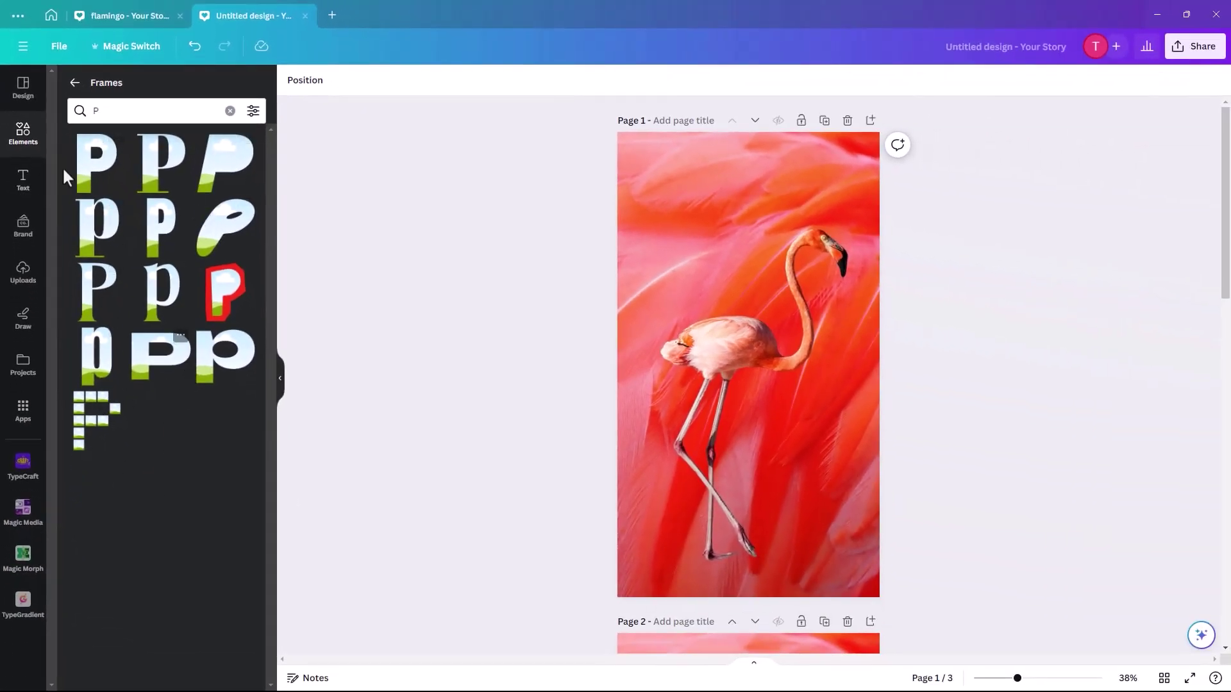
left_click(156, 254)
left_click_drag(717, 408, 654, 409)
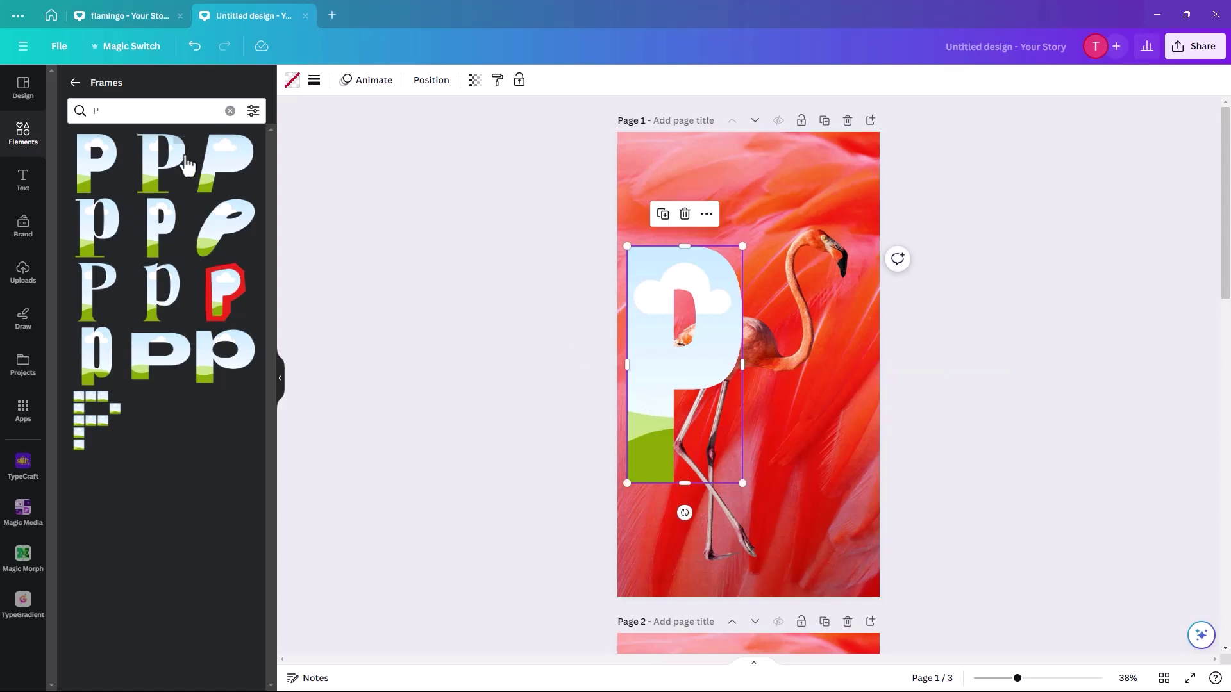
- Add a lowercase "i" letter frame, shrink it and tuck it under the bowl of the P beside its stem
left_click(109, 111)
type("i")
key("Return")
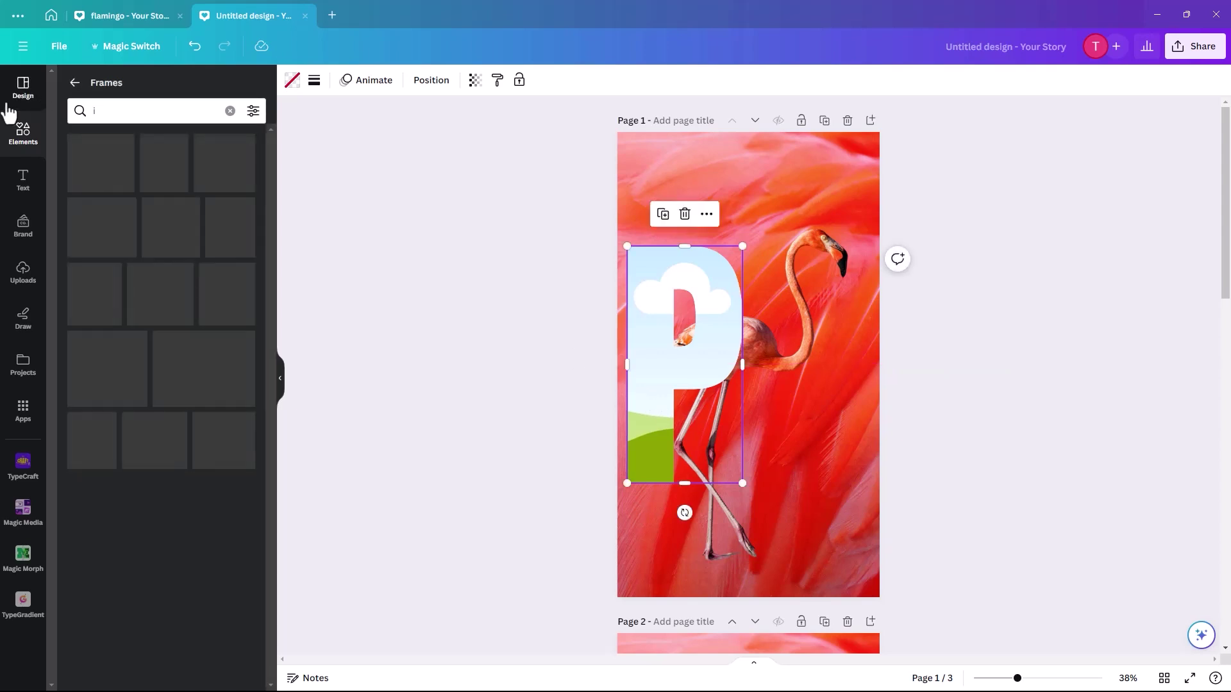
left_click(103, 245)
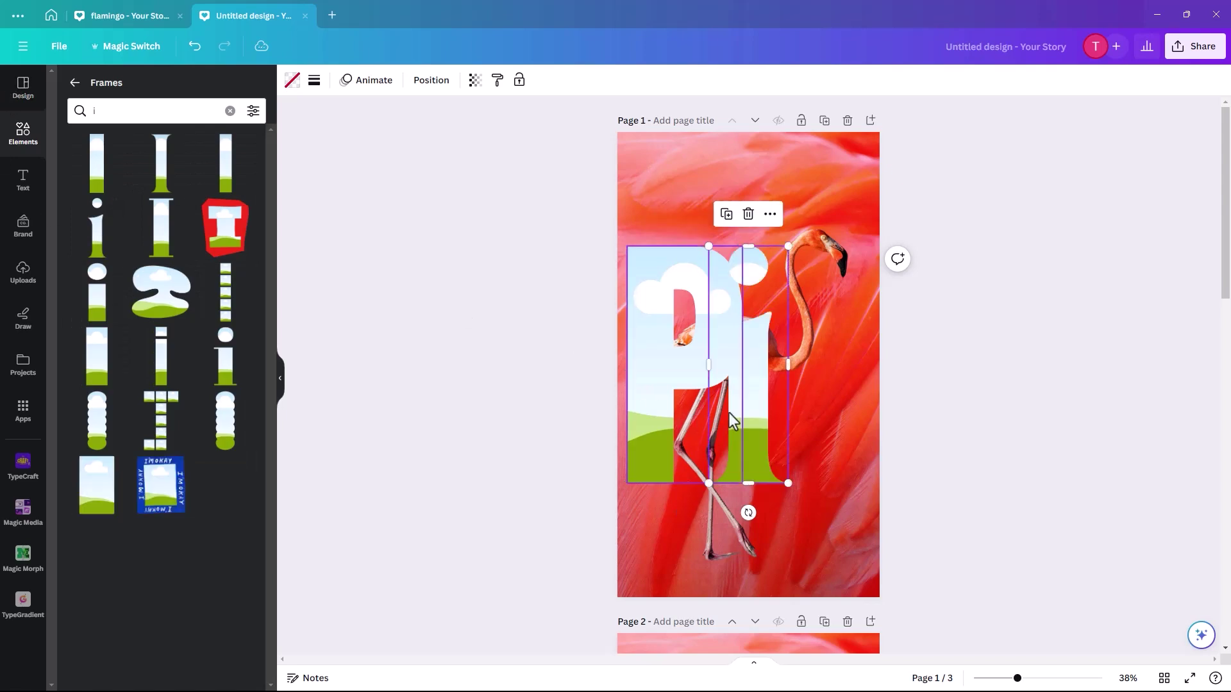
left_click_drag(784, 237, 738, 394)
left_click_drag(729, 444, 702, 436)
- Add a lowercase serif "n" letter frame, scaled down and placed right after the i on the same baseline
left_click(90, 110)
key("BackSpace")
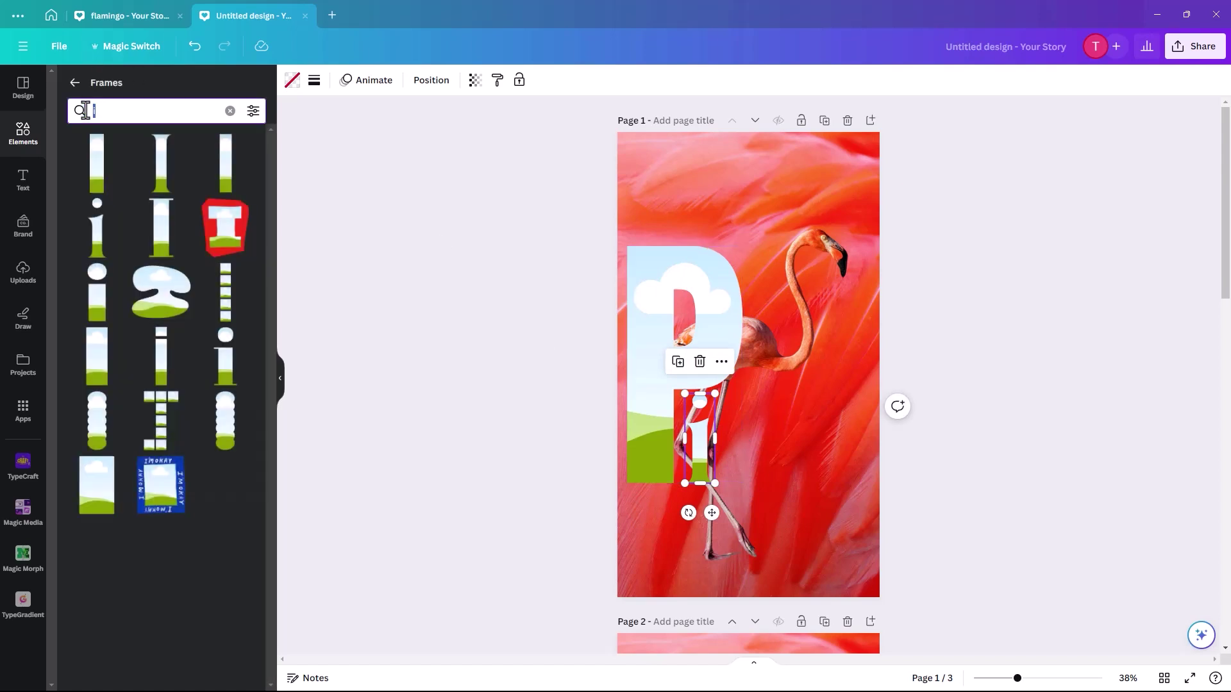
type("n")
key("Return")
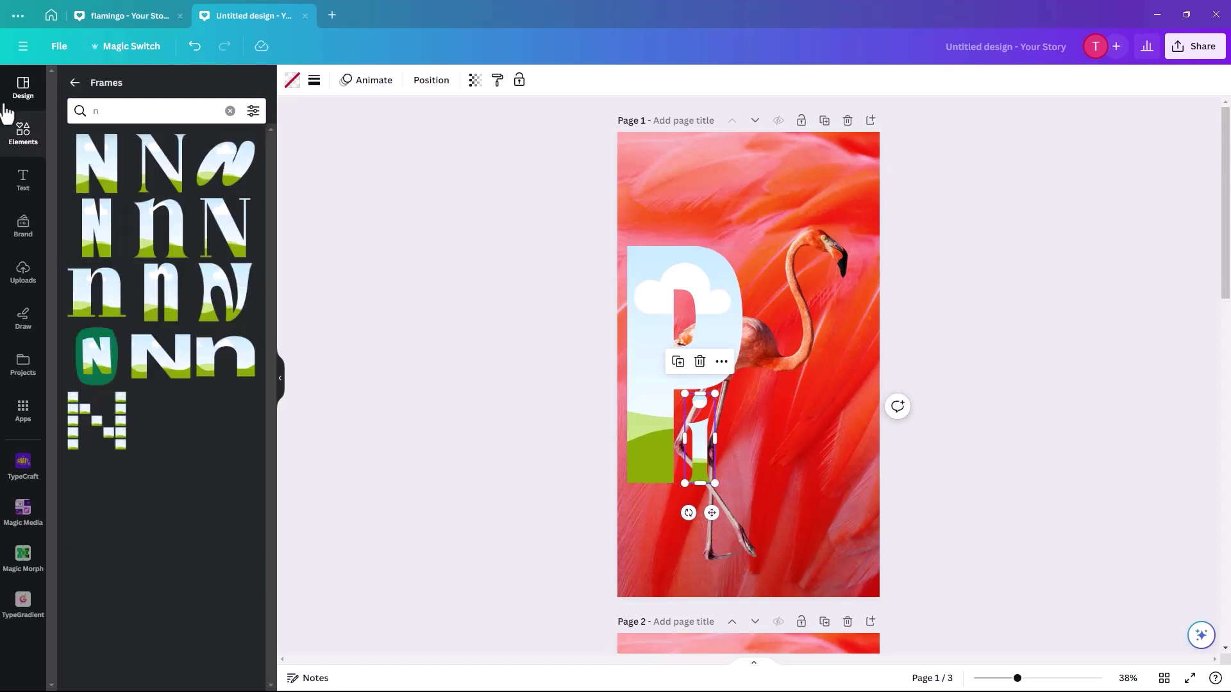
left_click(144, 234)
left_click_drag(791, 373, 816, 429)
left_click_drag(846, 344, 817, 394)
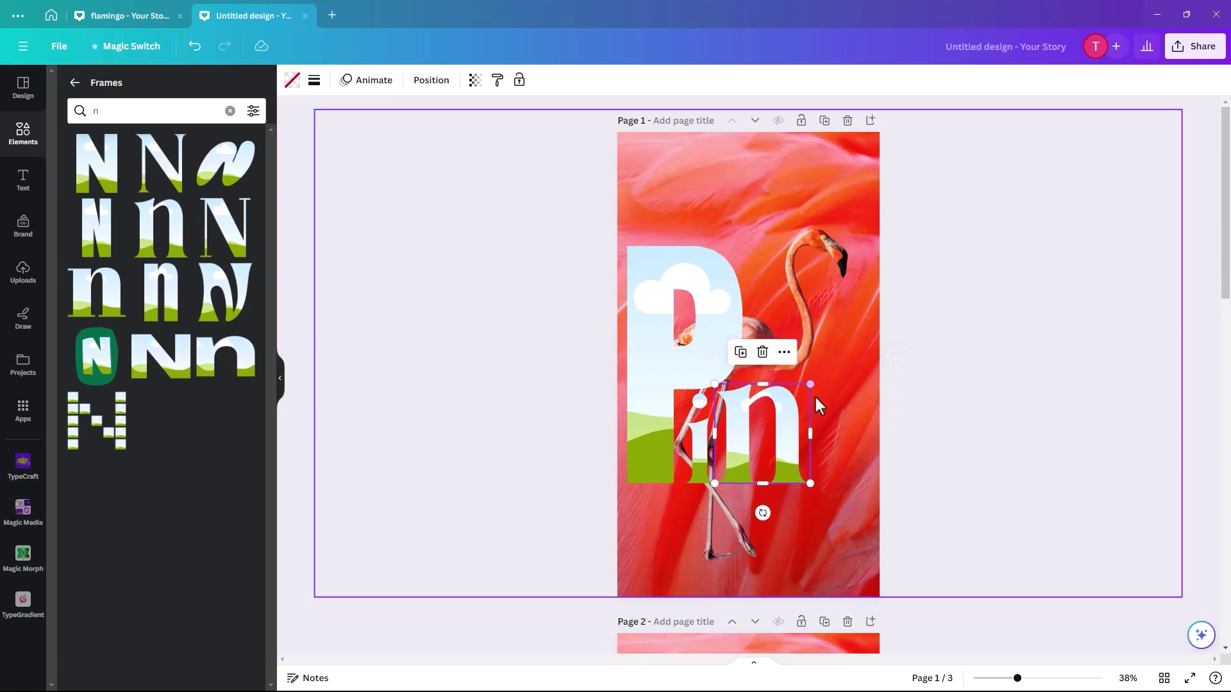
left_click_drag(785, 449, 783, 447)
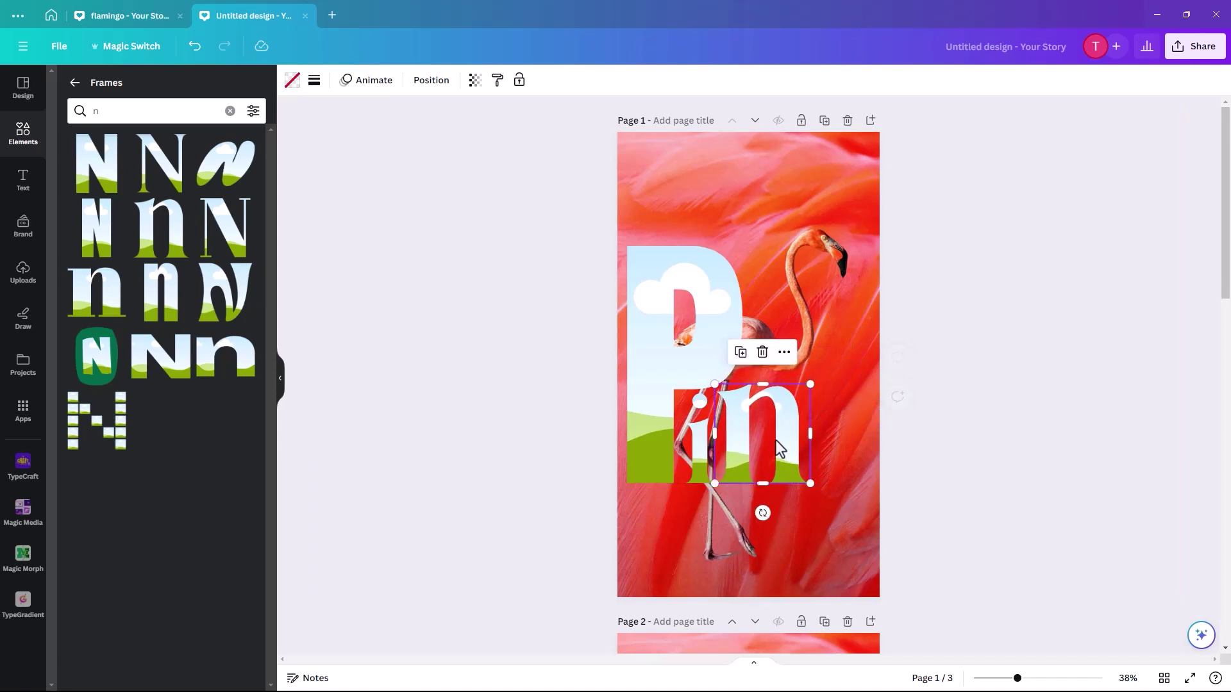
- Add a bold lowercase "k" letter frame, scaled and placed after the n to complete the word "Pink"
left_click(102, 111)
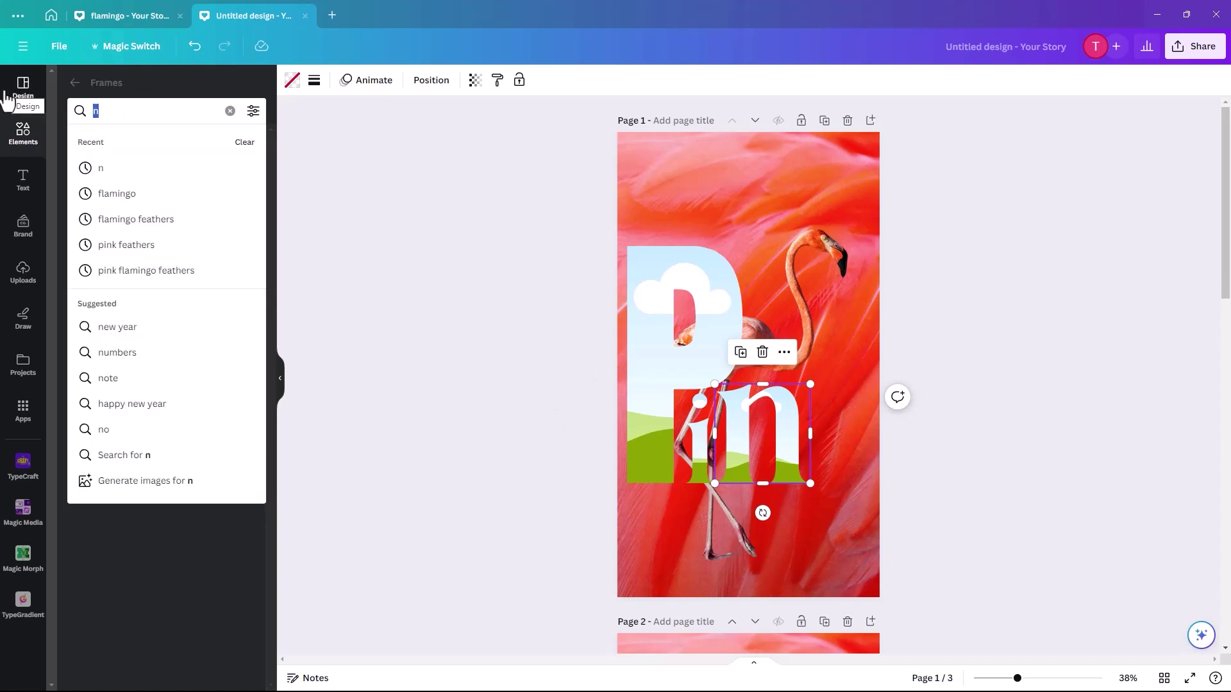
type("k")
key("Return")
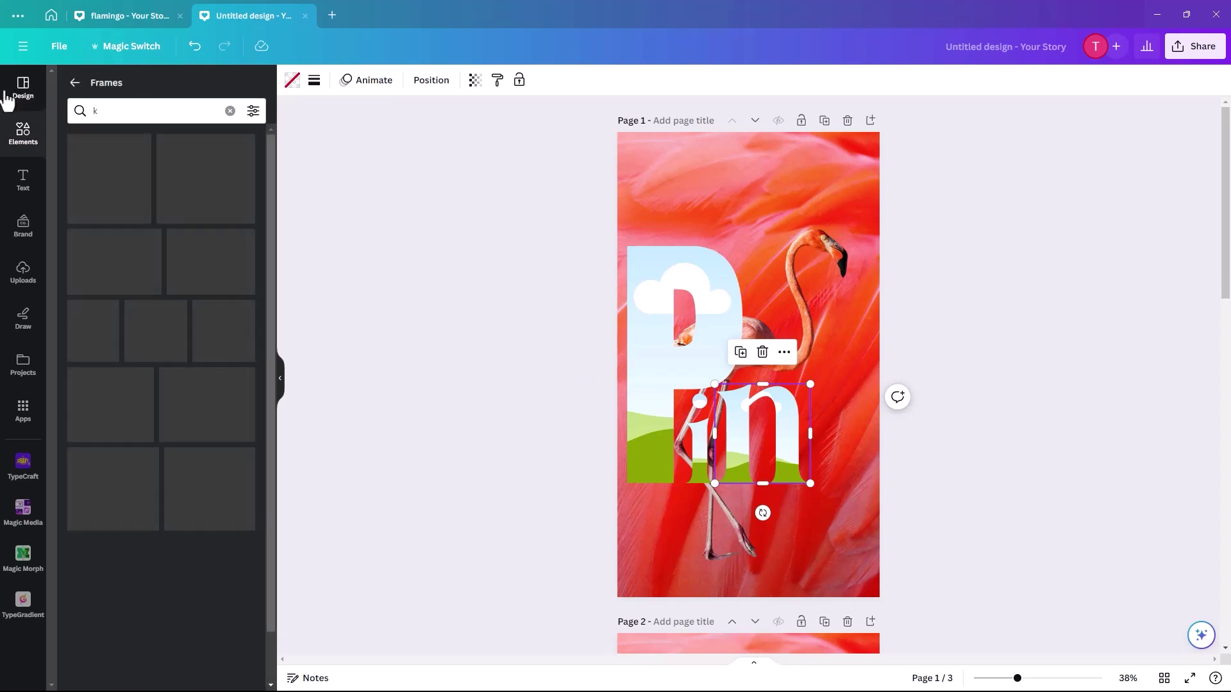
left_click_drag(383, 254, 898, 317)
left_click_drag(940, 247, 846, 276)
- Nudge the i, n and k frames to the left to tighten the letter spacing of "Pink"
left_click_drag(699, 476, 694, 468)
left_click(733, 464)
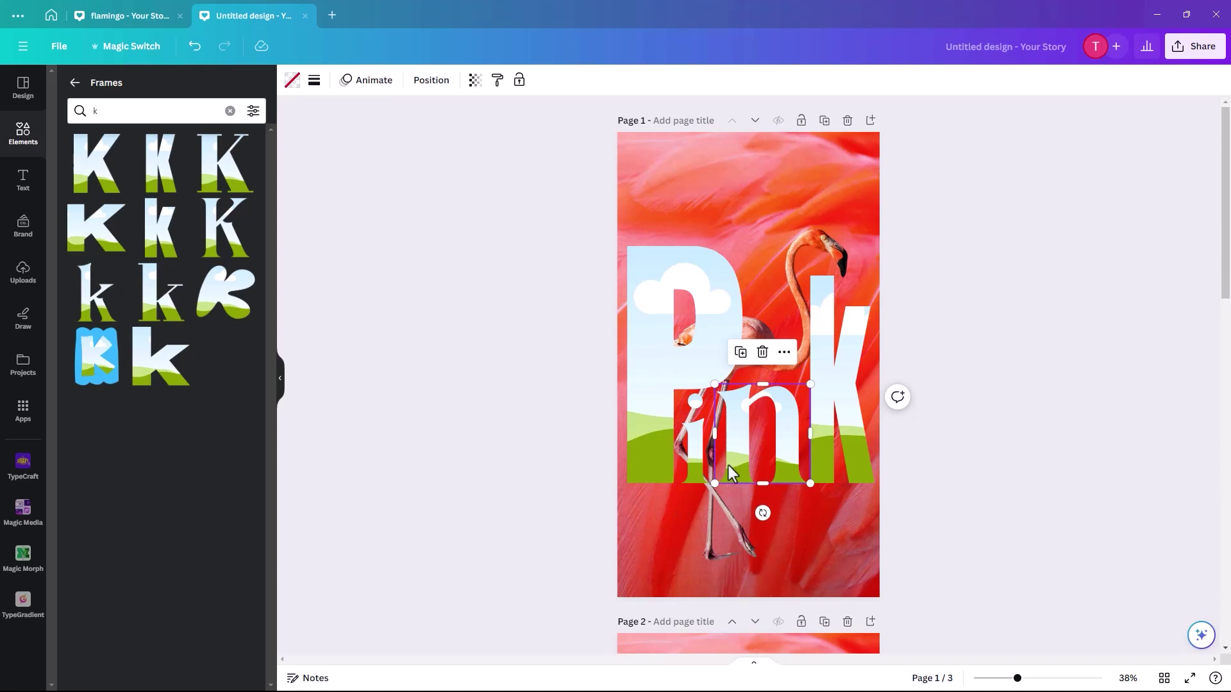
left_click(821, 458)
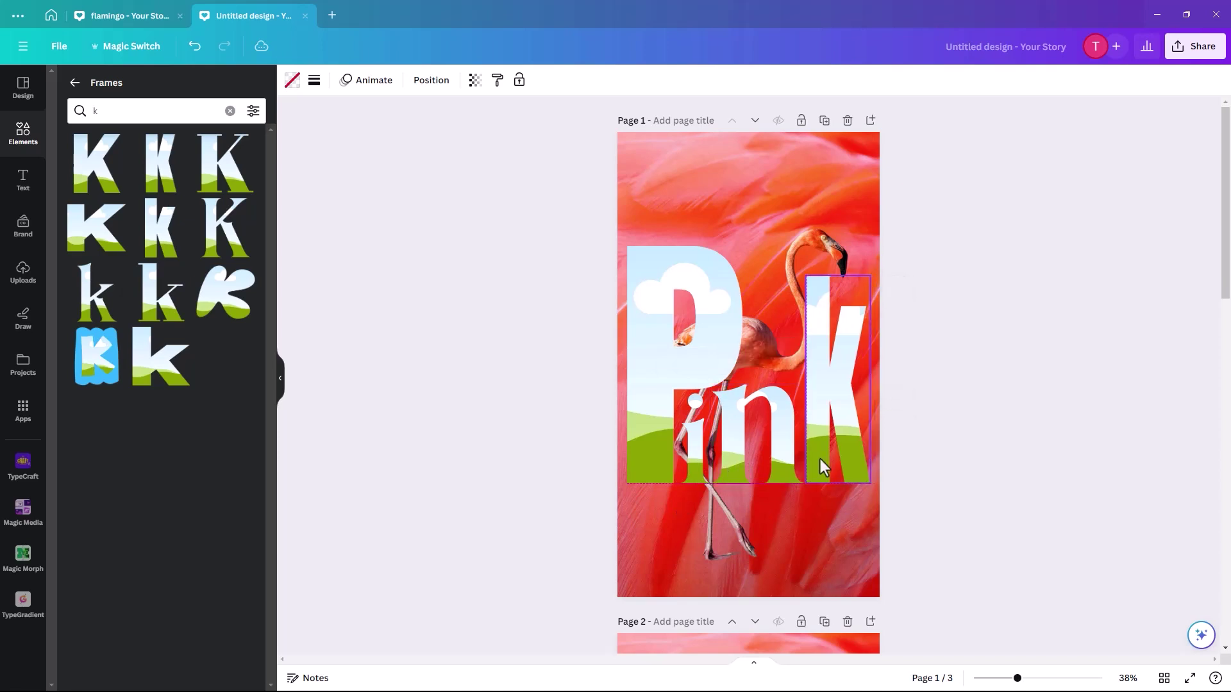
mouse_move(840, 277)
left_mouse_down()
mouse_move(838, 231)
mouse_move(837, 276)
left_mouse_up()
- Raise the k frame above the P's top, stretch it down to the shared baseline and widen it slightly
left_click_drag(816, 379, 812, 338)
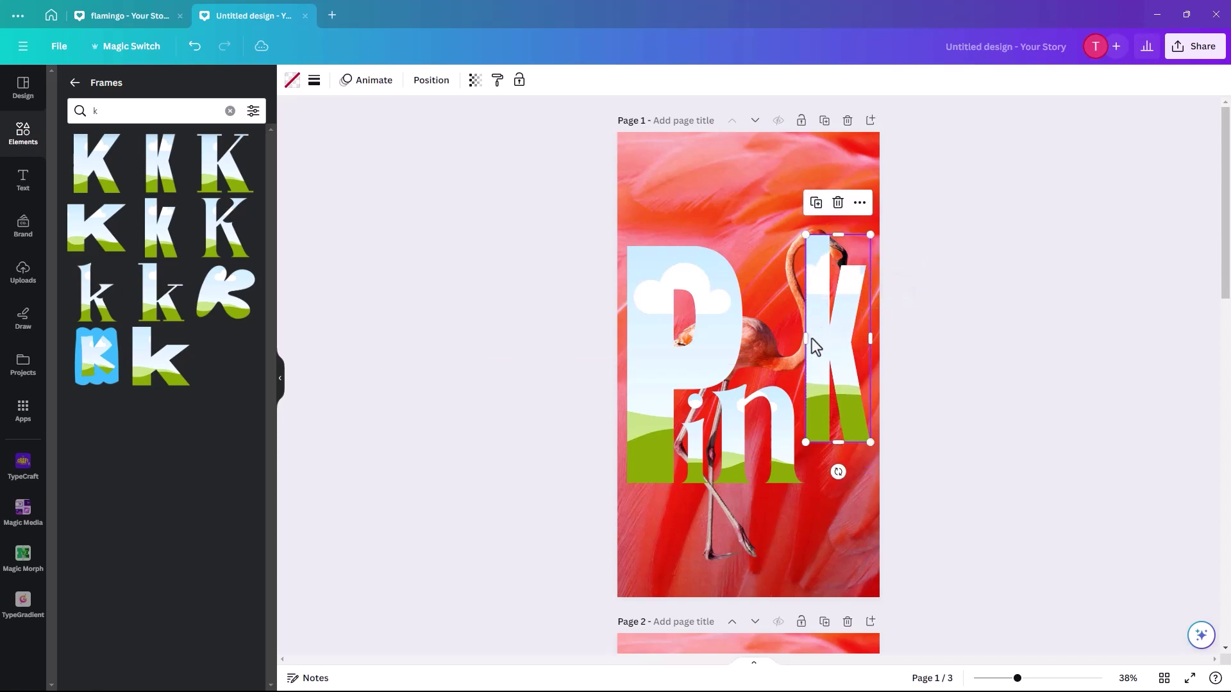
left_click_drag(838, 442, 840, 488)
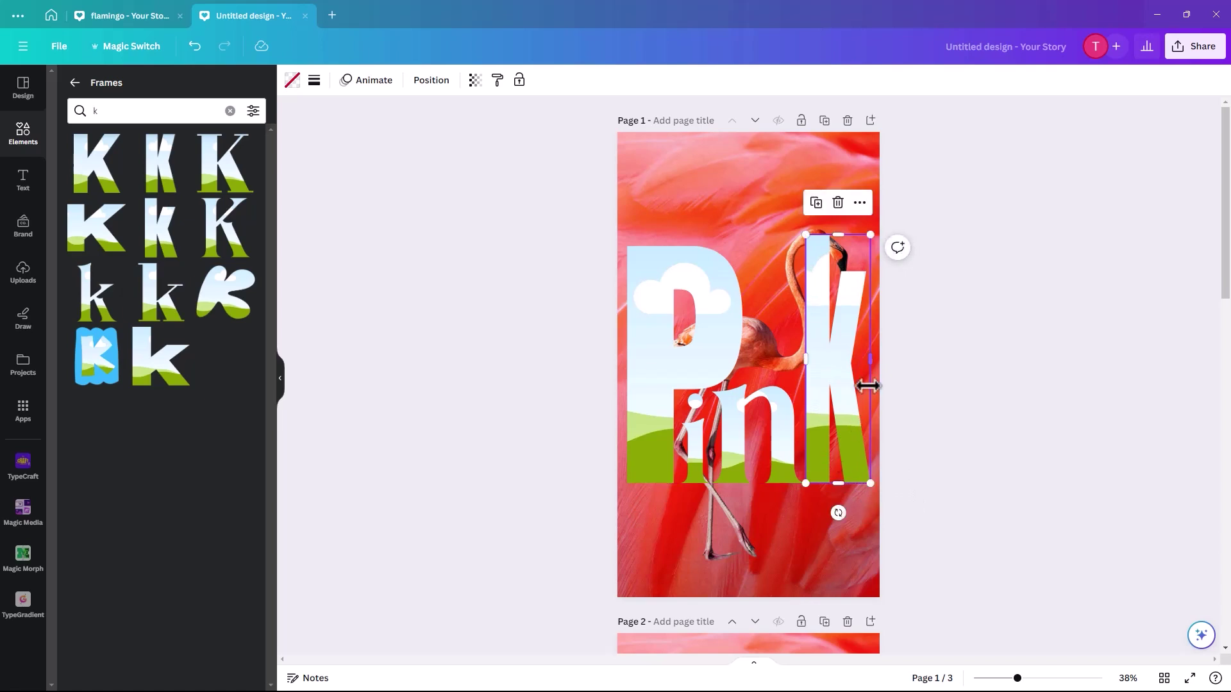
left_click_drag(869, 359, 872, 360)
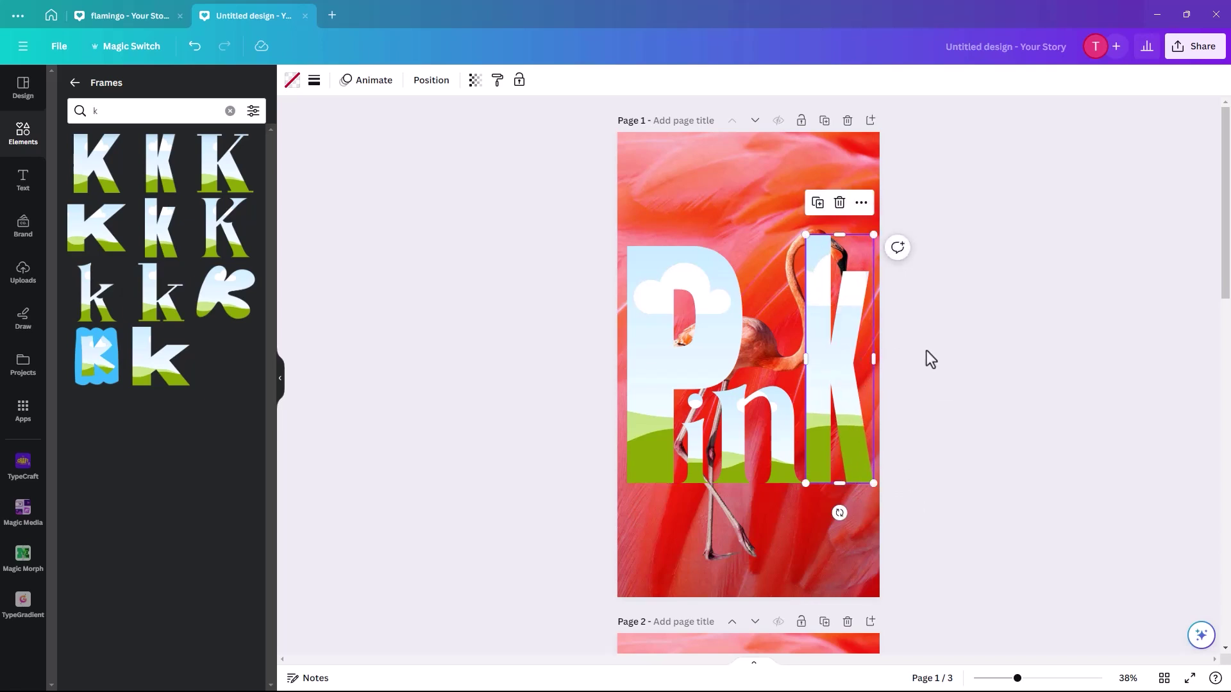
left_click(887, 440)
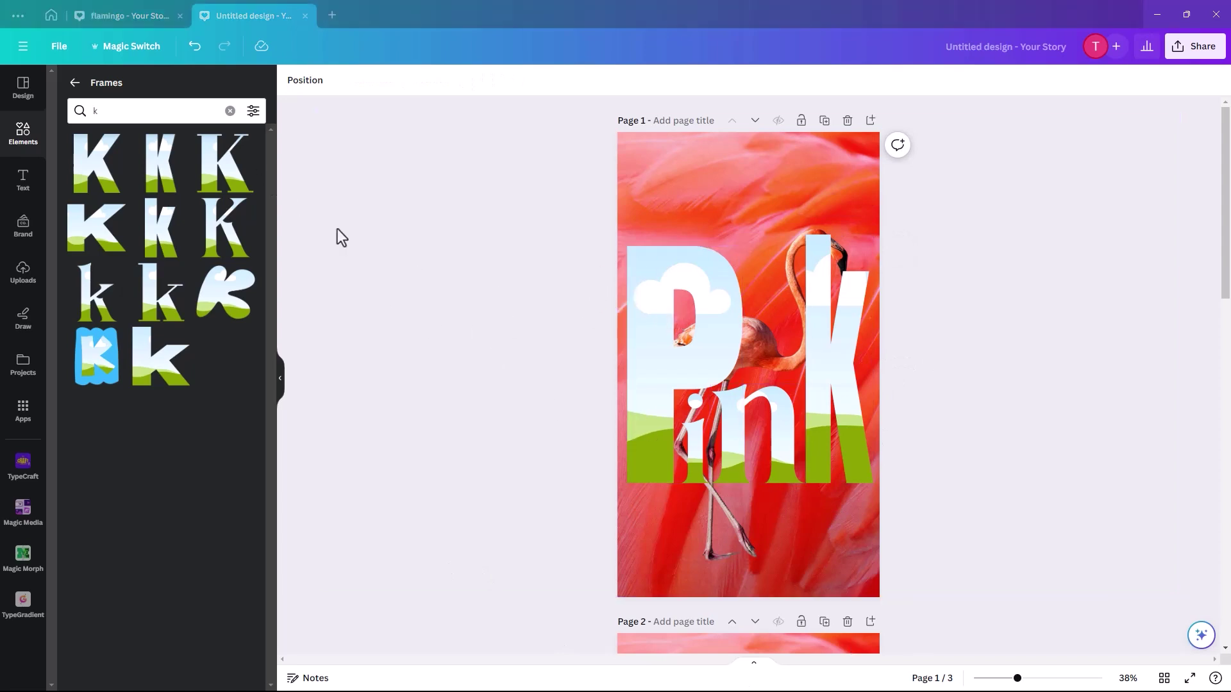
- Add the uploaded flamingo image to page 1 and drop it into the P frame
left_click(23, 273)
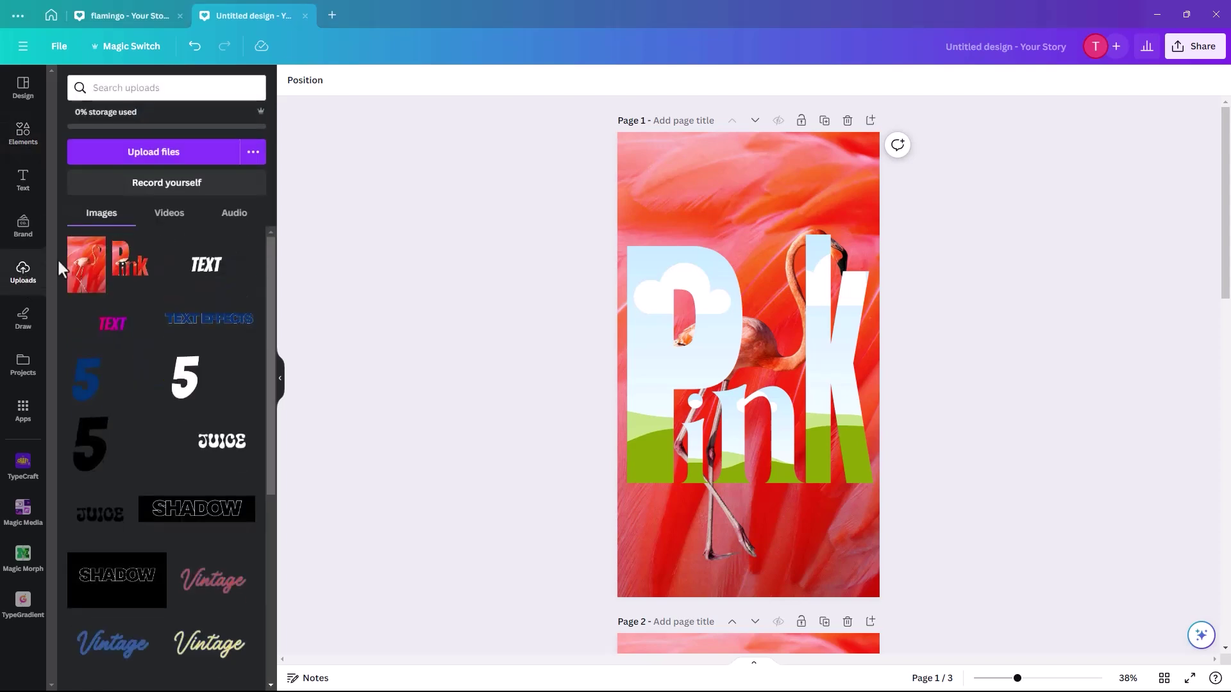
left_click(85, 286)
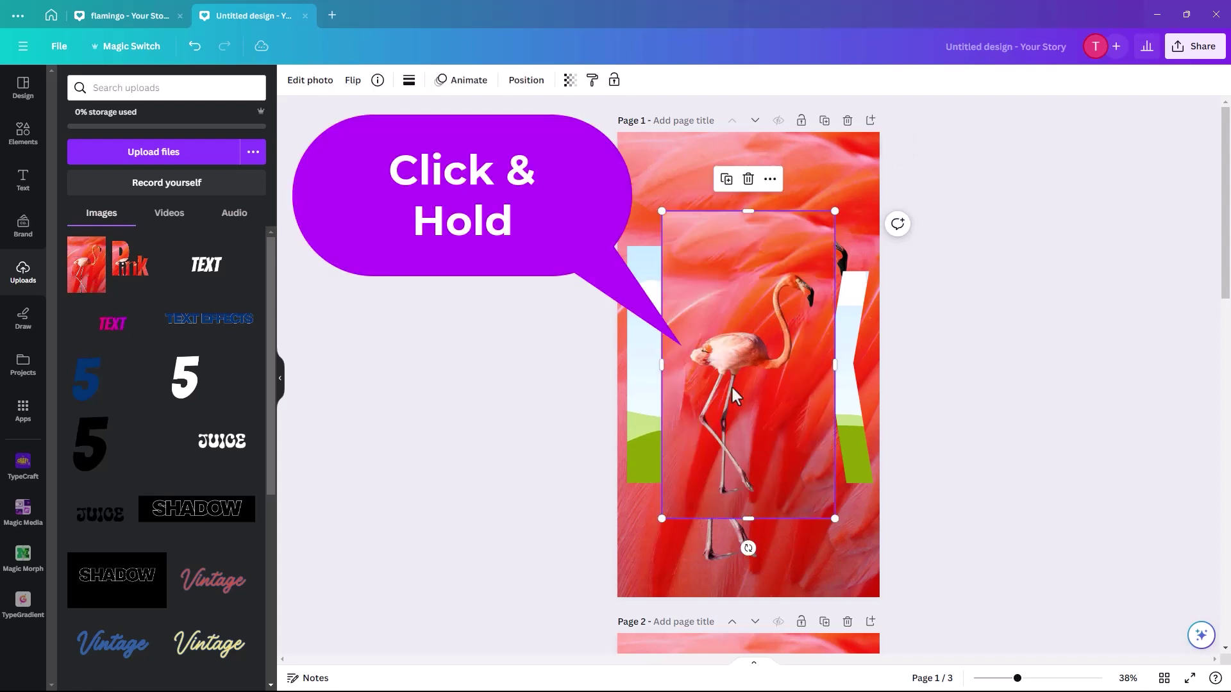
left_click_drag(698, 401, 656, 364)
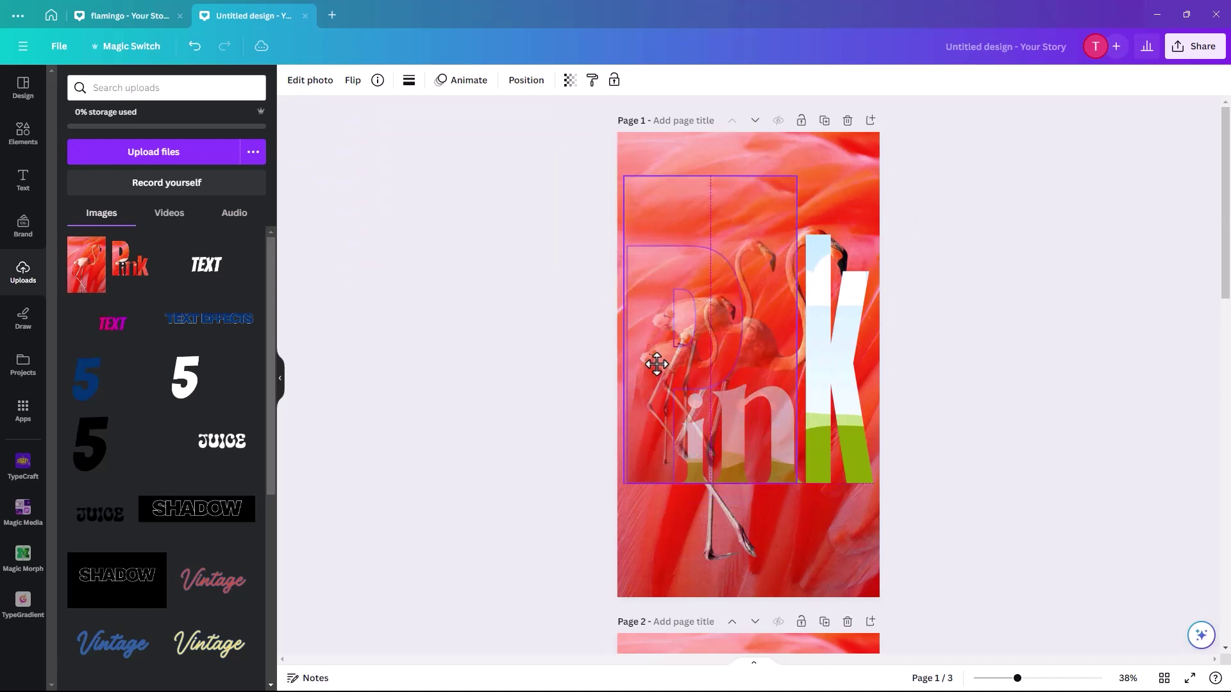
left_click_drag(657, 364, 671, 376)
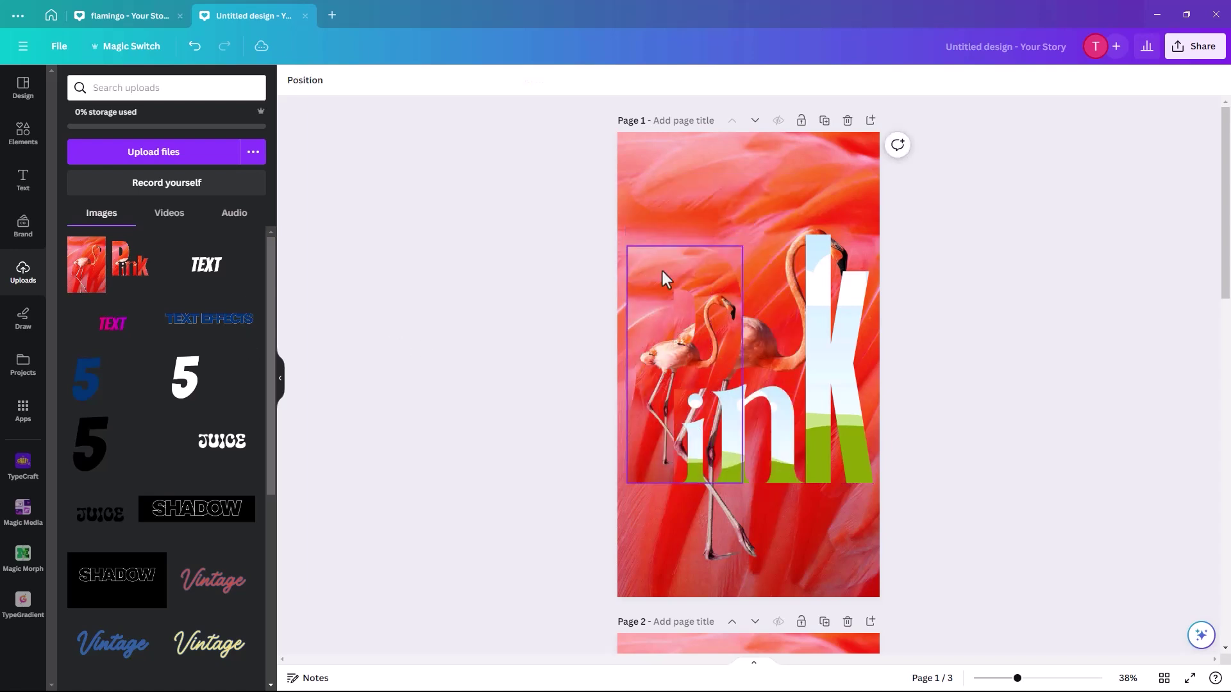
- Fill the i, n and k frames with copies of the uploaded flamingo image
left_click(795, 357)
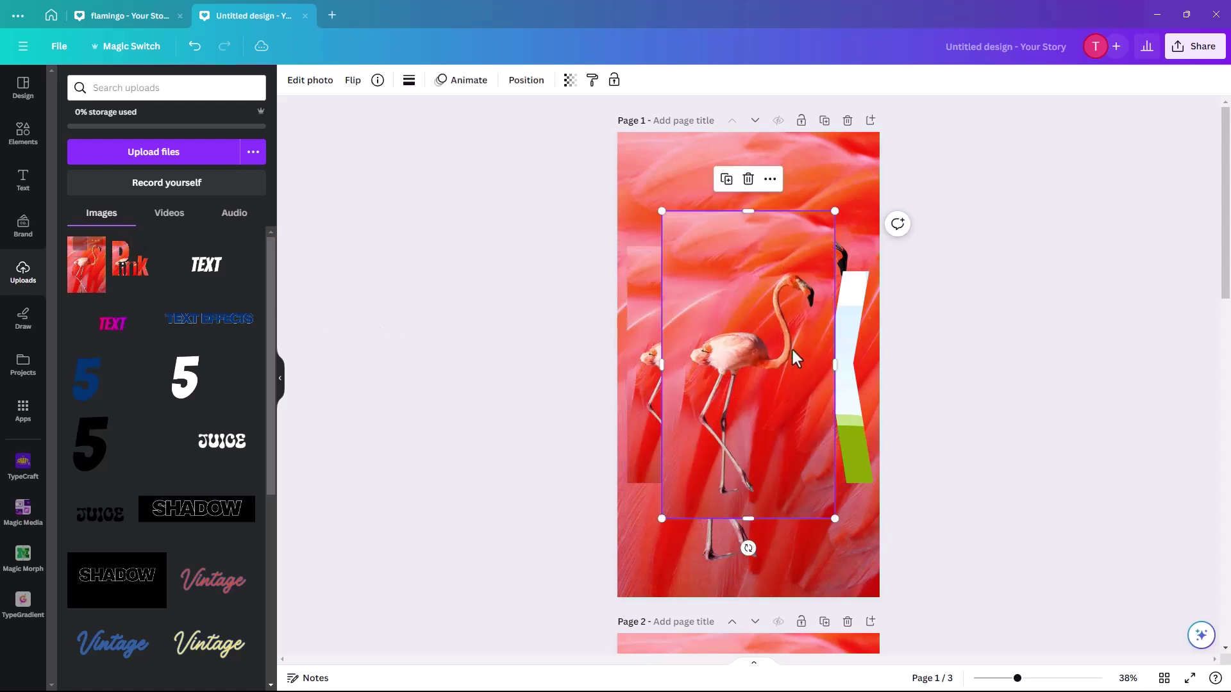
left_click_drag(719, 453, 695, 453)
left_click_drag(787, 373, 846, 369)
left_click(841, 373)
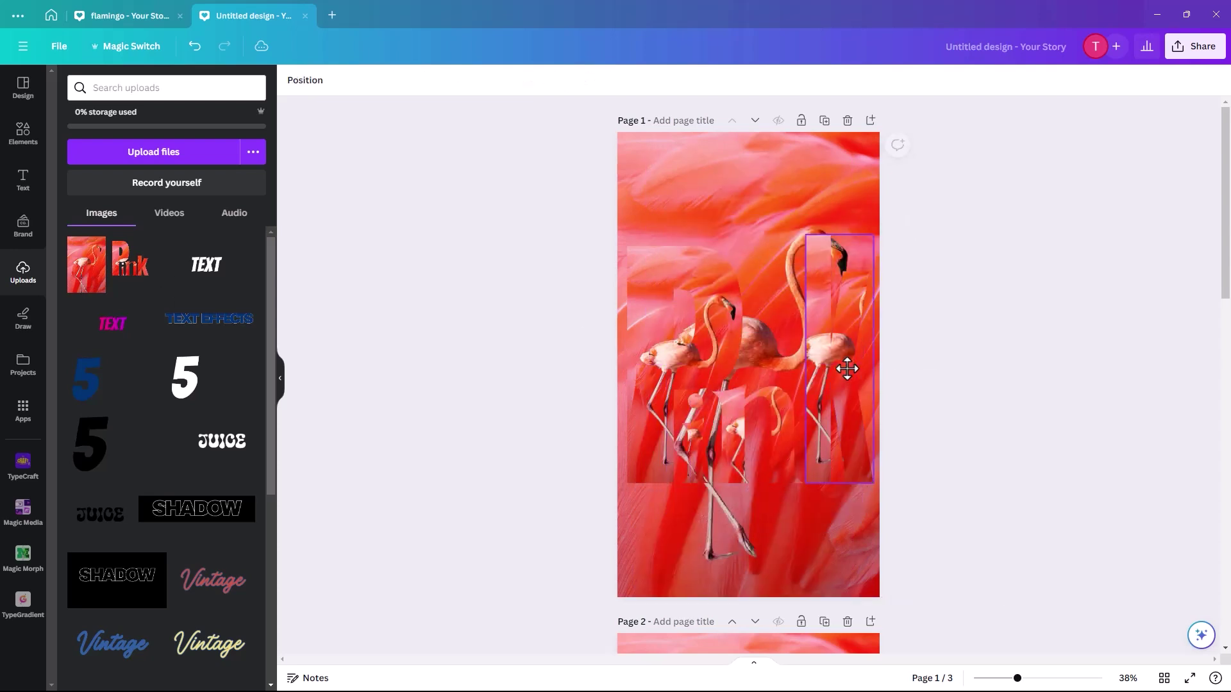
- Enlarge the image inside the P frame to cover the full page so it aligns with the background flamingo
double_click(650, 375)
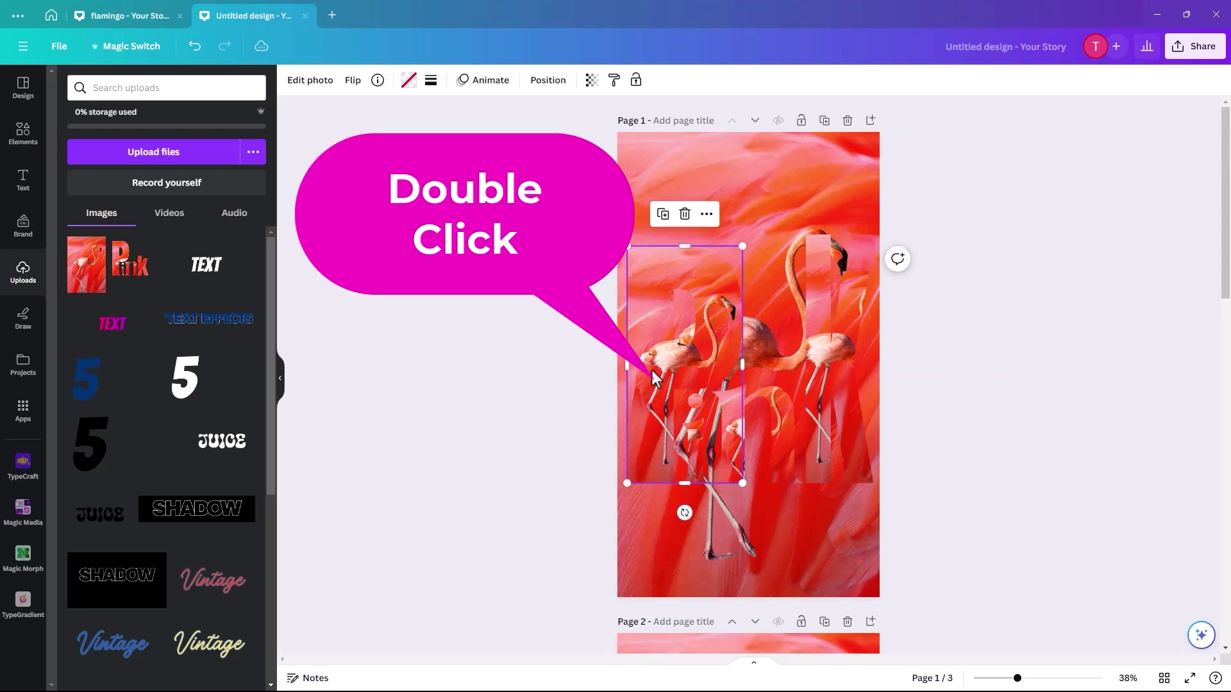
left_click_drag(750, 245, 888, 174)
left_click_drag(812, 482, 876, 595)
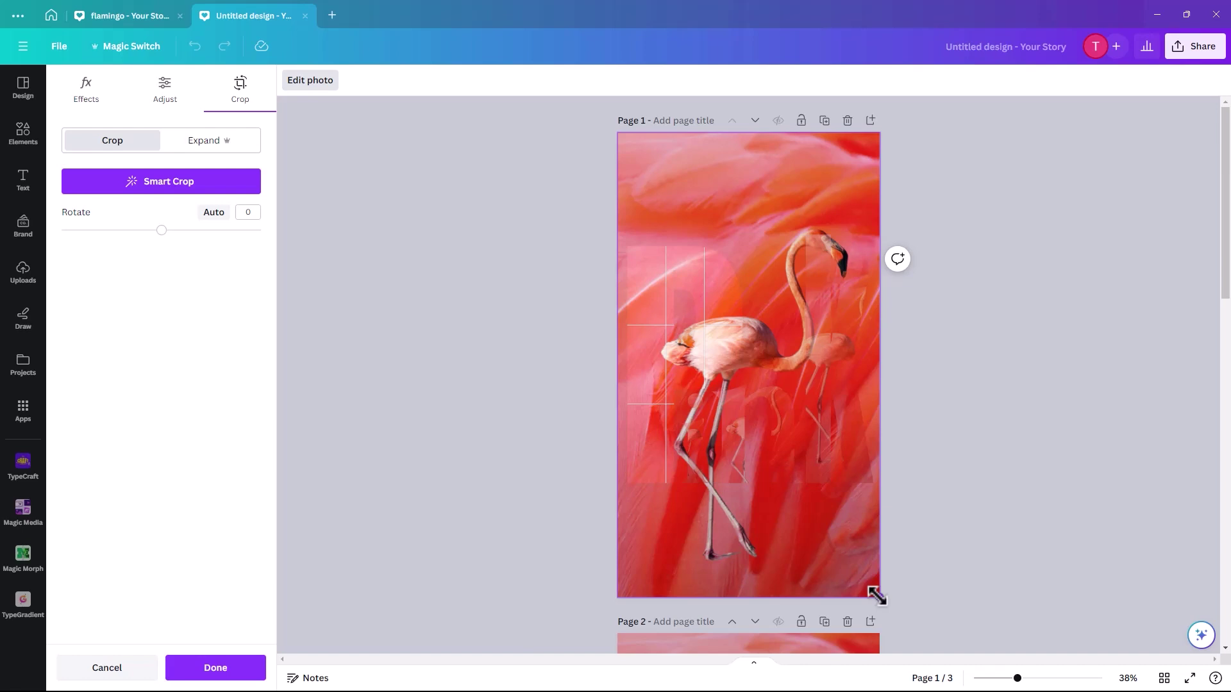
left_click(960, 505)
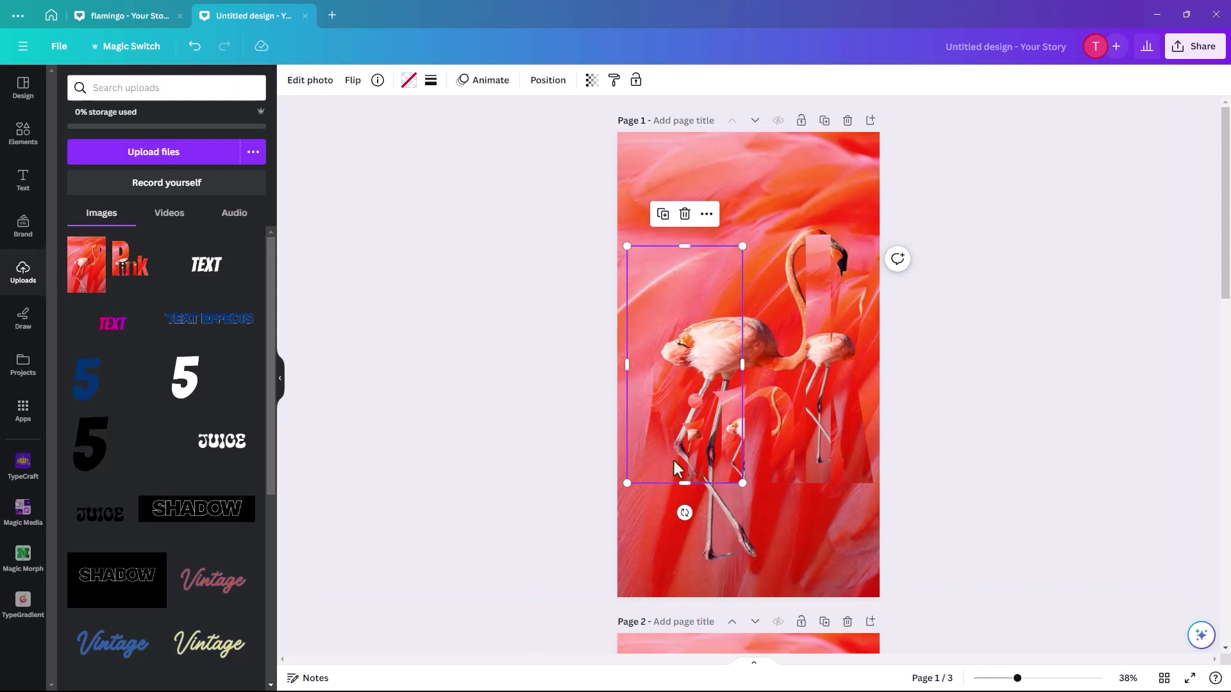
- Enlarge the image inside the i frame to cover the full page so it aligns with the background flamingo
double_click(693, 459)
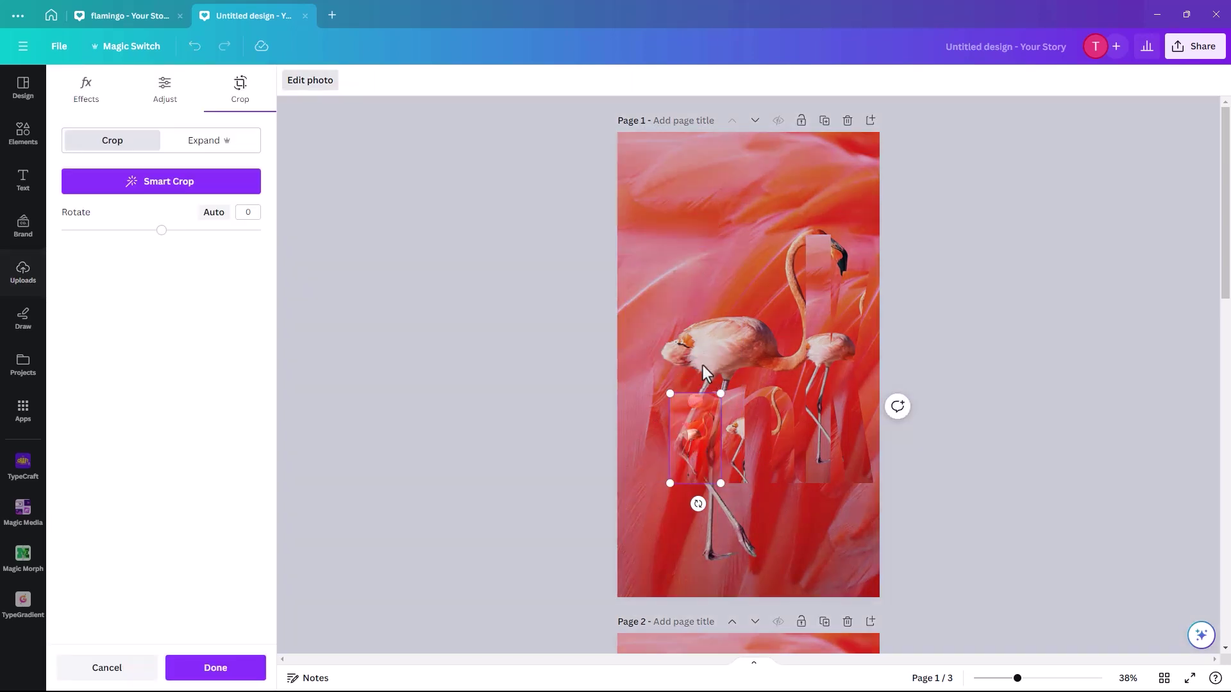
left_click_drag(731, 386, 911, 158)
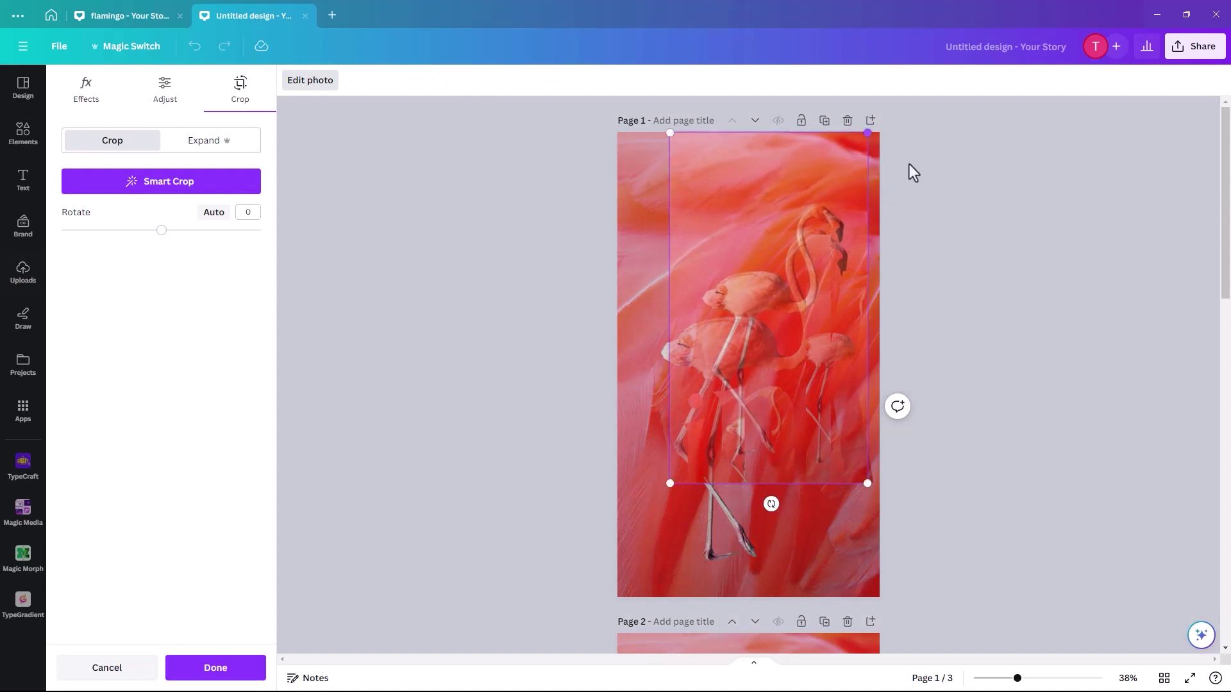
left_click_drag(660, 511, 648, 586)
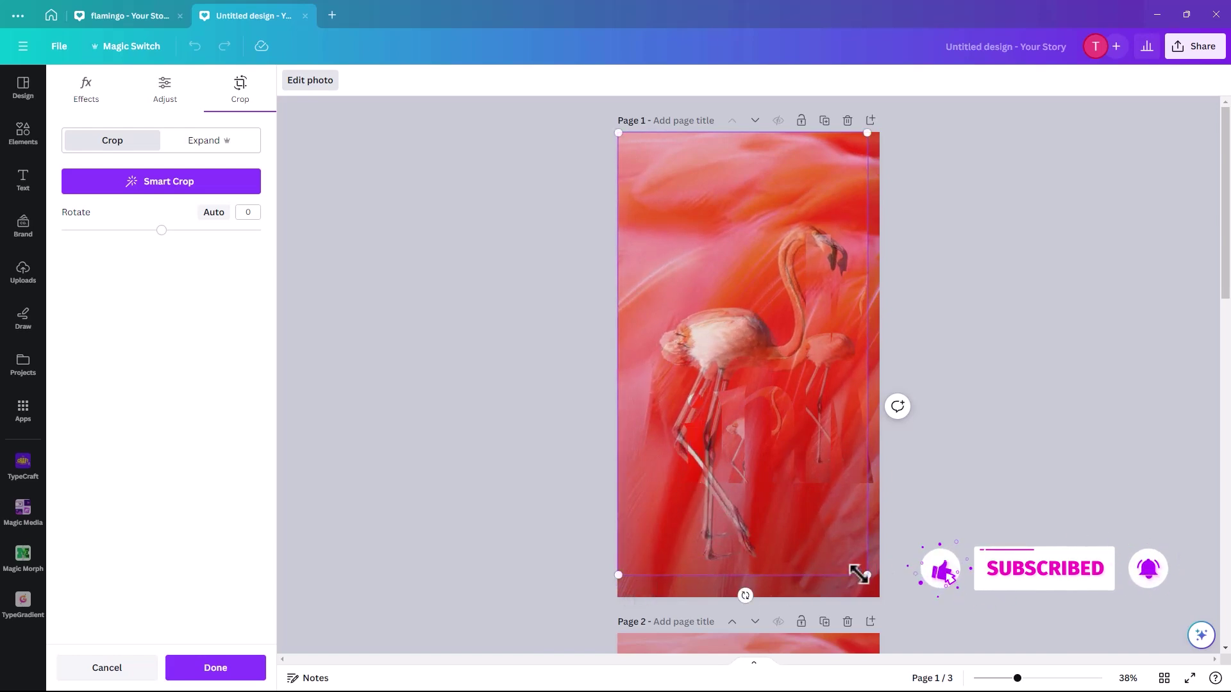
left_click_drag(866, 575, 881, 594)
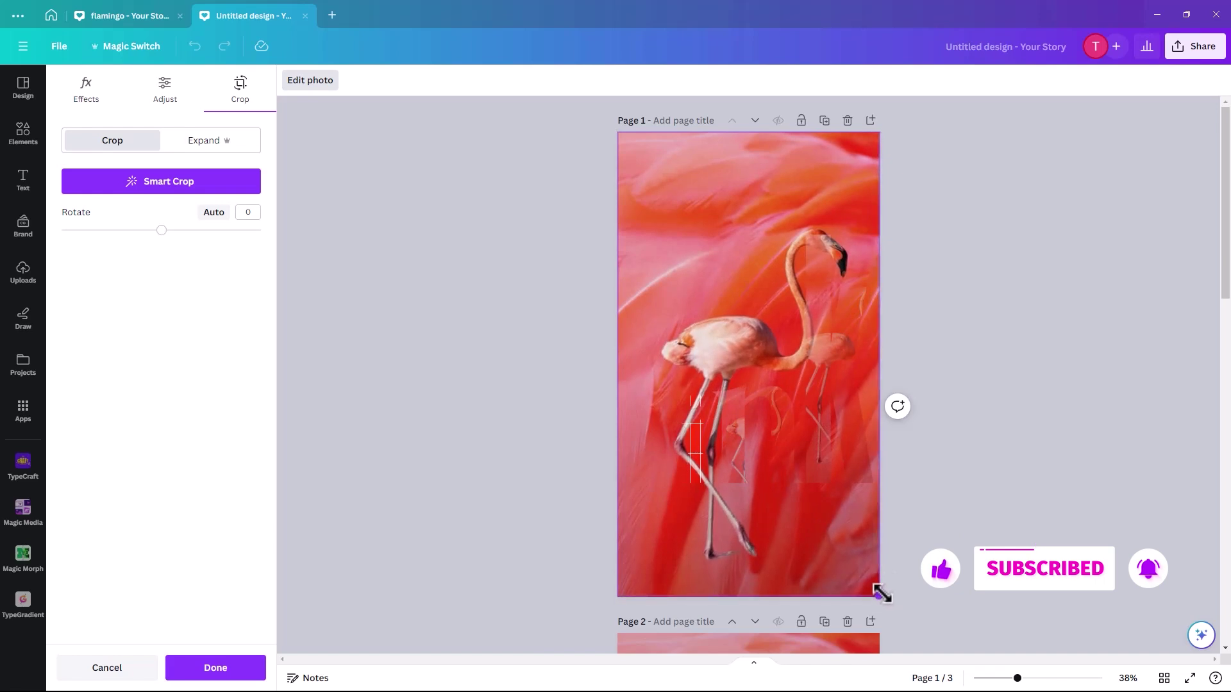
left_click(738, 427)
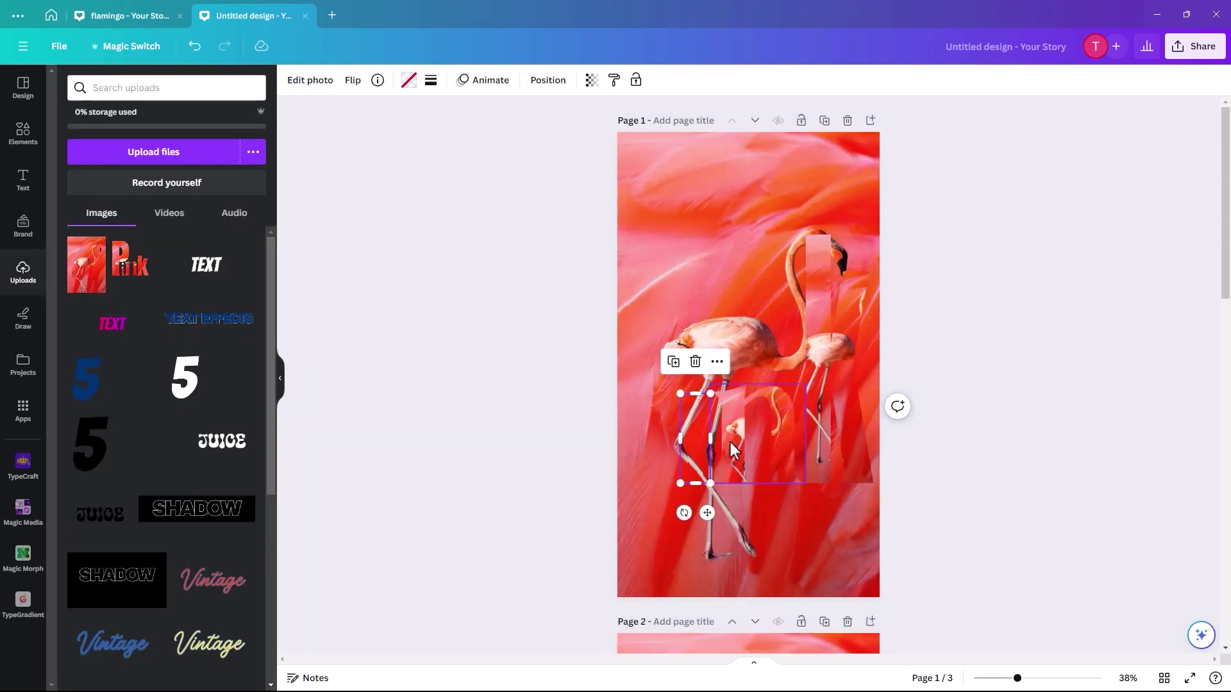
- Enlarge the image inside the n frame to cover the full page so it matches the background flamingo
left_click(779, 376)
double_click(779, 375)
left_click_drag(807, 351, 891, 234)
left_click_drag(709, 514, 600, 559)
left_click_drag(662, 216, 622, 124)
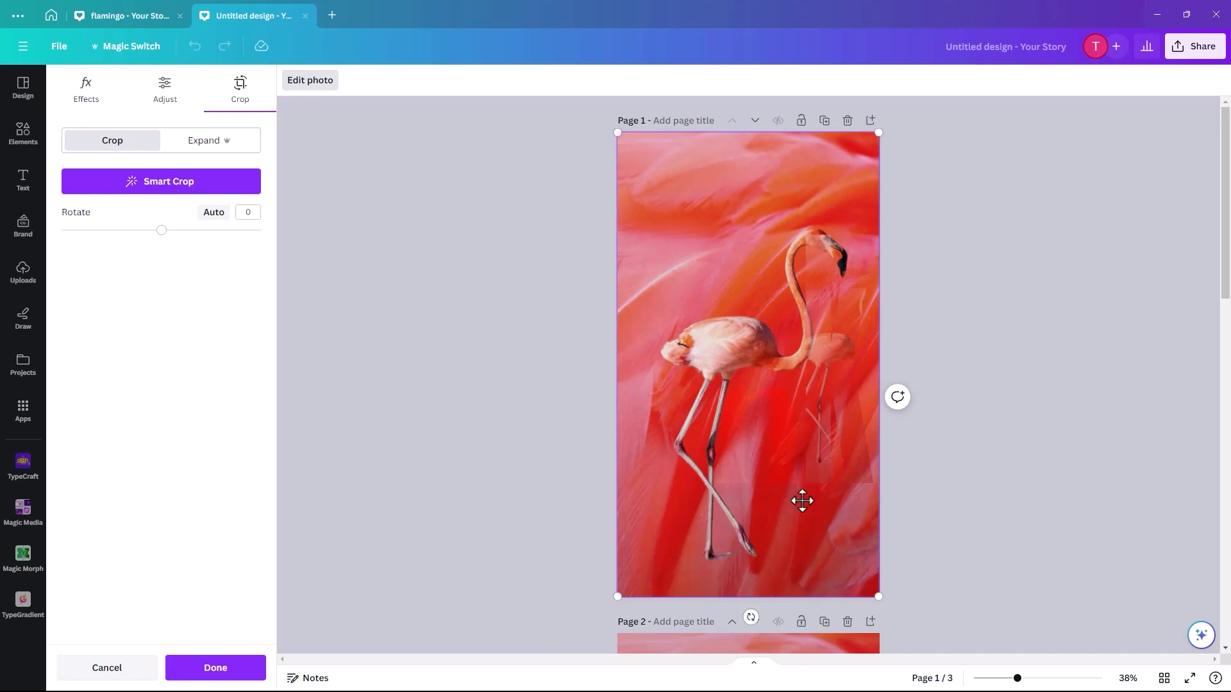
left_click_drag(879, 598, 879, 598)
left_click(917, 560)
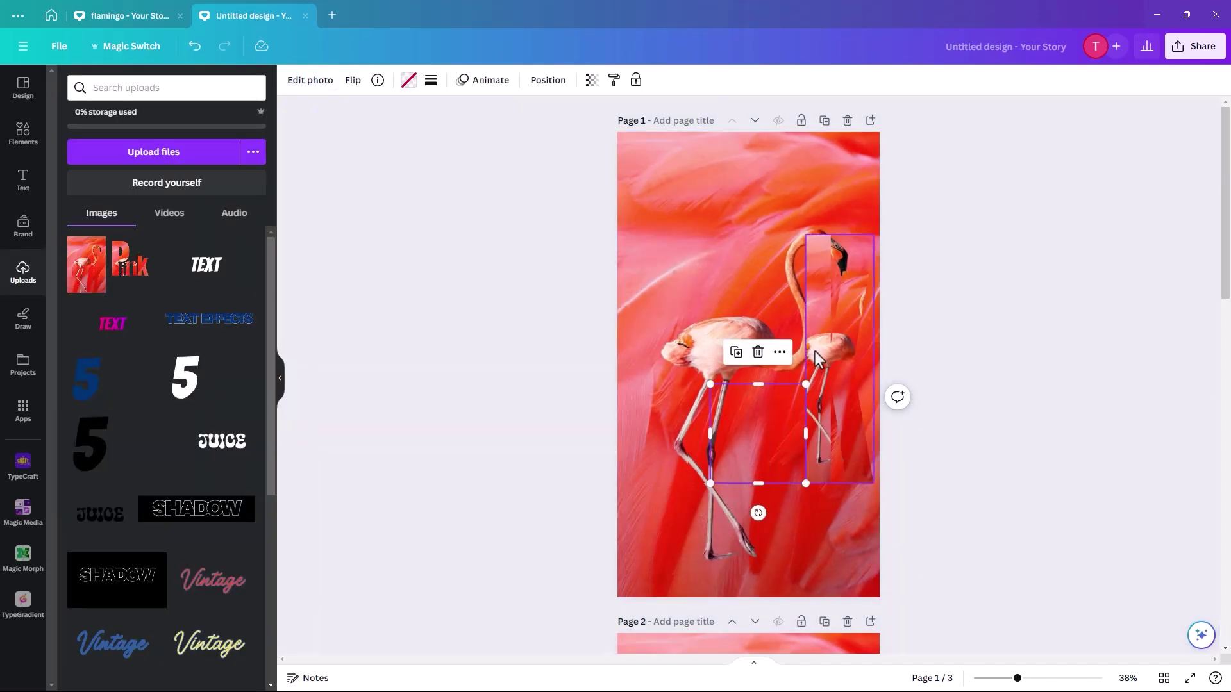
- Enlarge and reposition the image inside the k frame to full-page size, matching the background flamingo, and deselect it
left_click(835, 371)
double_click(837, 366)
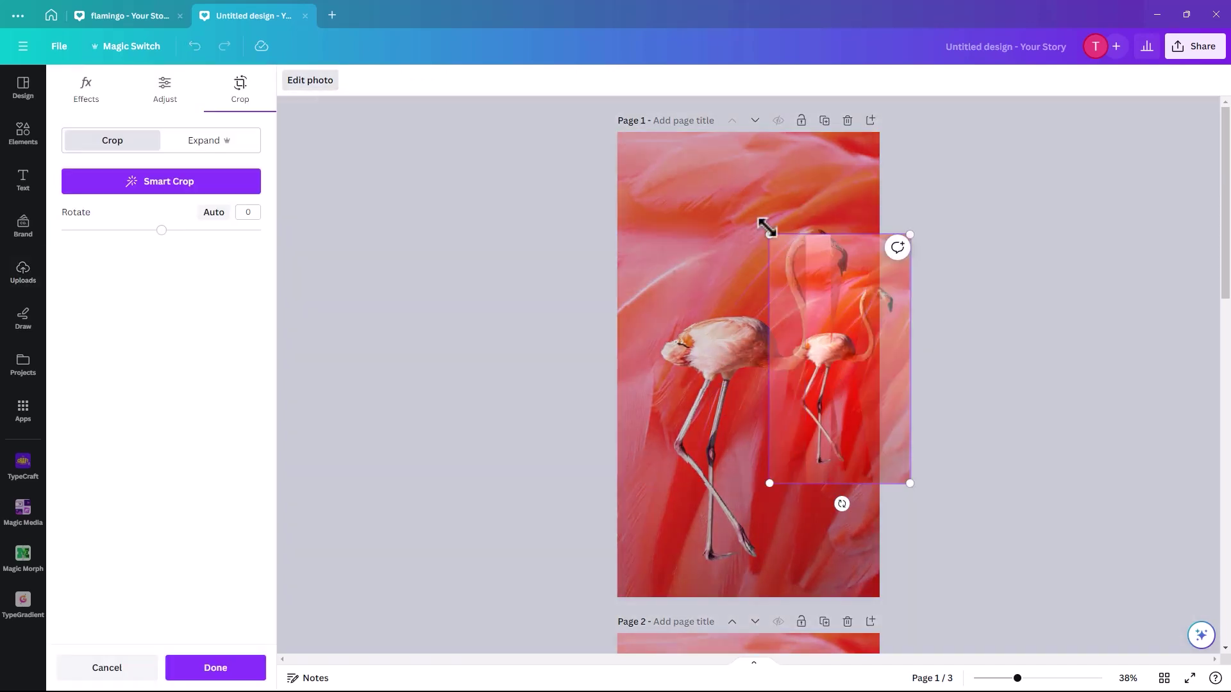
left_click_drag(769, 237, 597, 199)
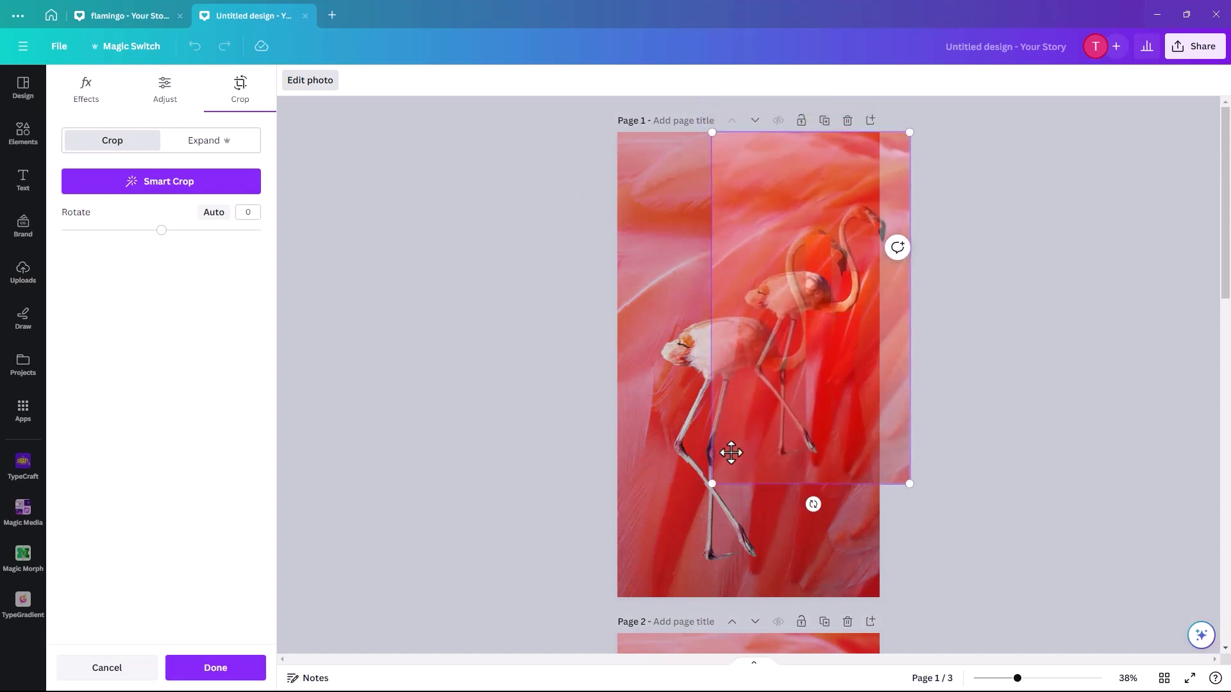
left_click_drag(712, 482, 654, 596)
left_click_drag(818, 418, 775, 420)
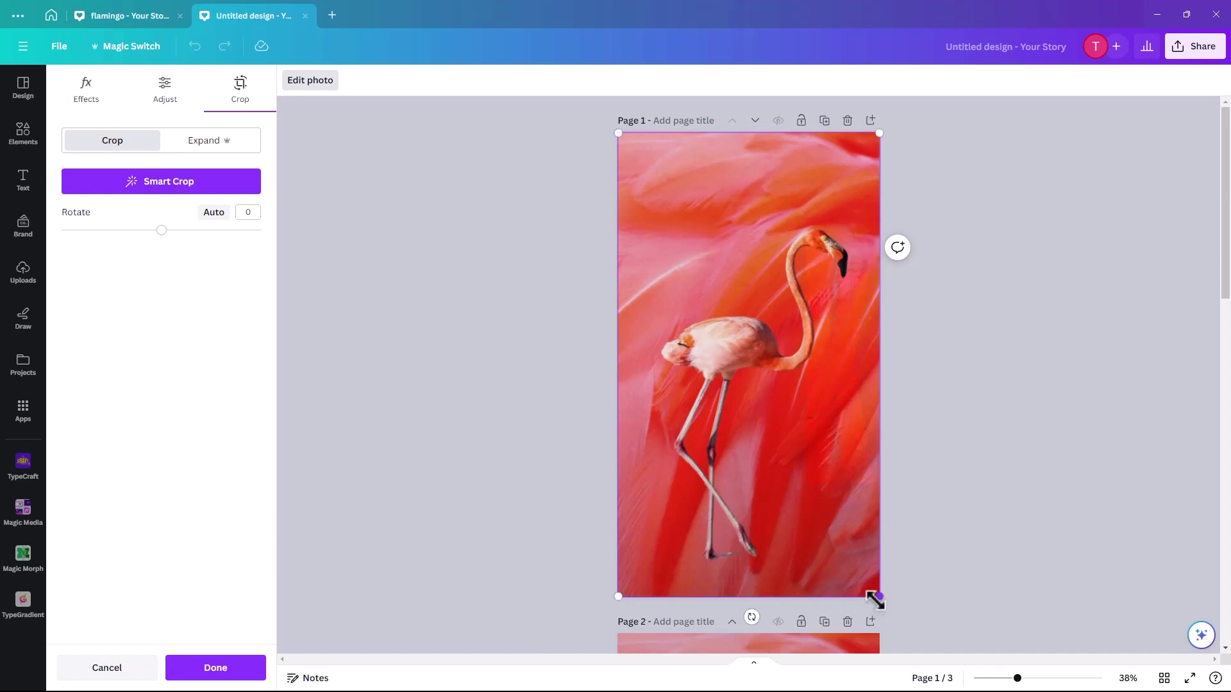
left_click_drag(880, 596, 878, 594)
left_click(924, 524)
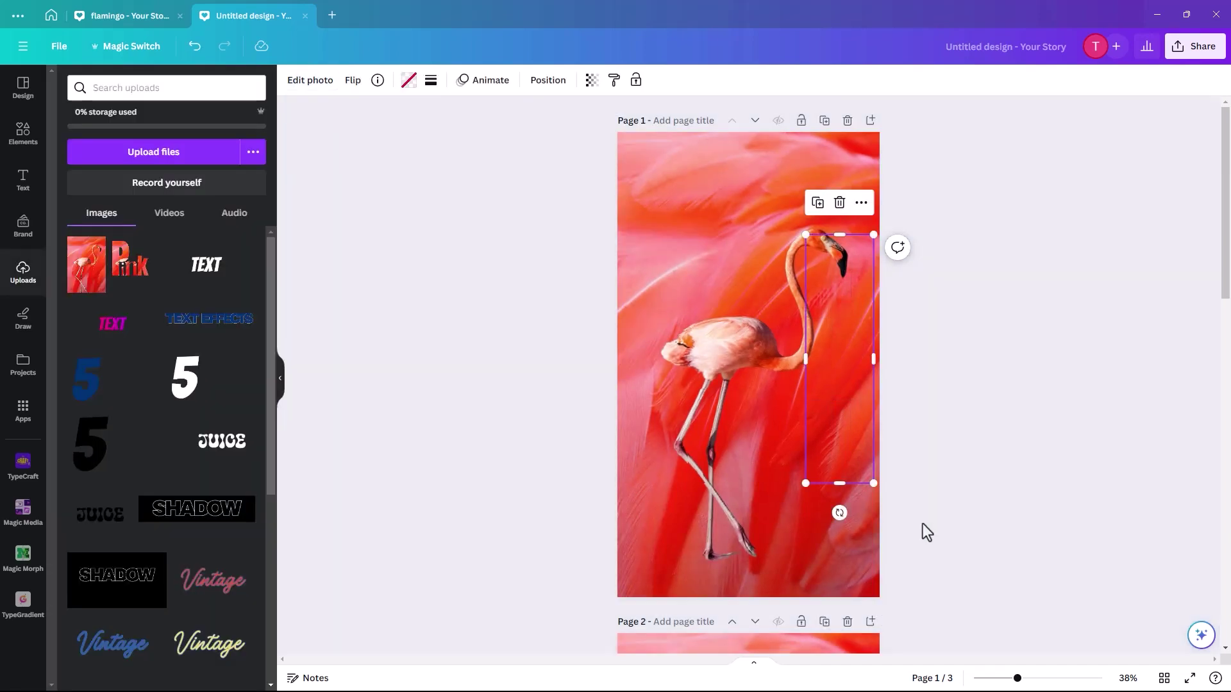
left_click(922, 525)
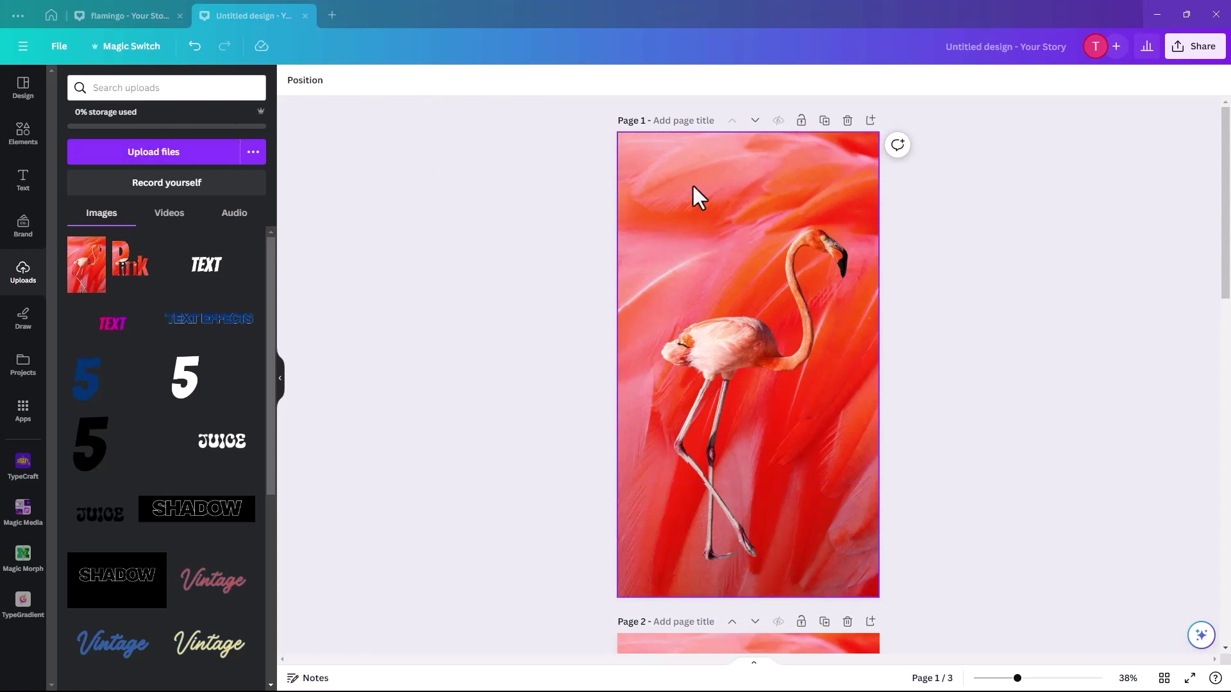
- Delete the full-page flamingo image layer from page 1, leaving the P, i, n and k letter frames
left_click(670, 148)
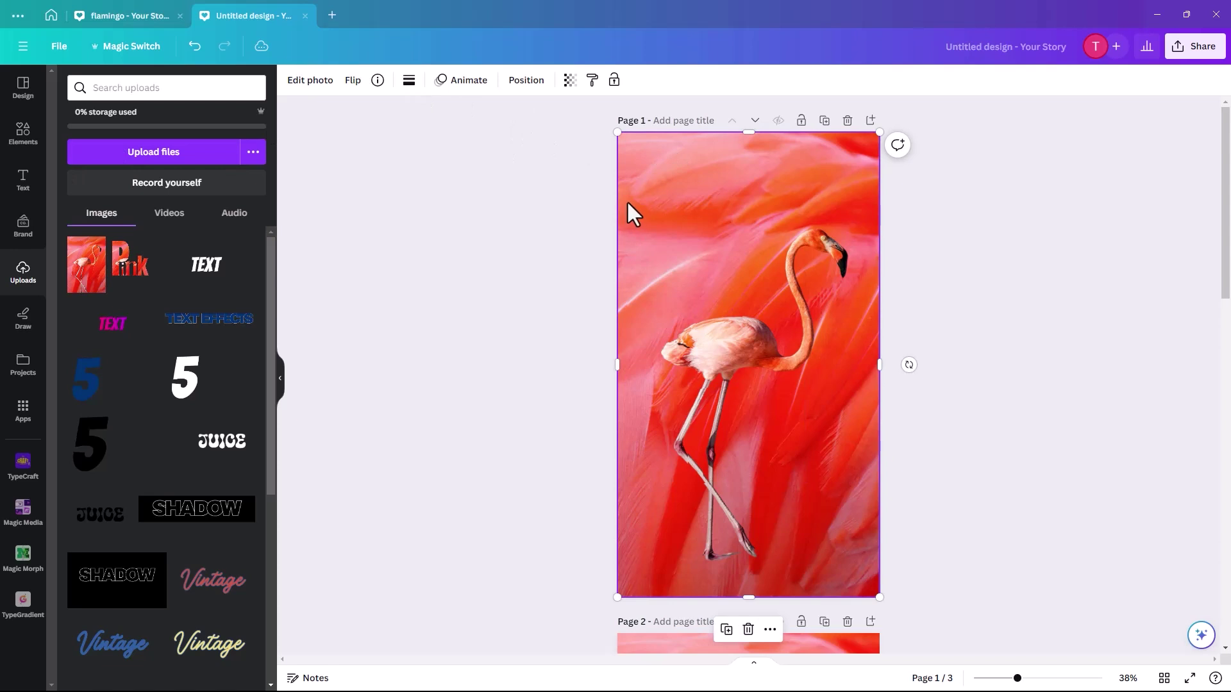
left_click(520, 81)
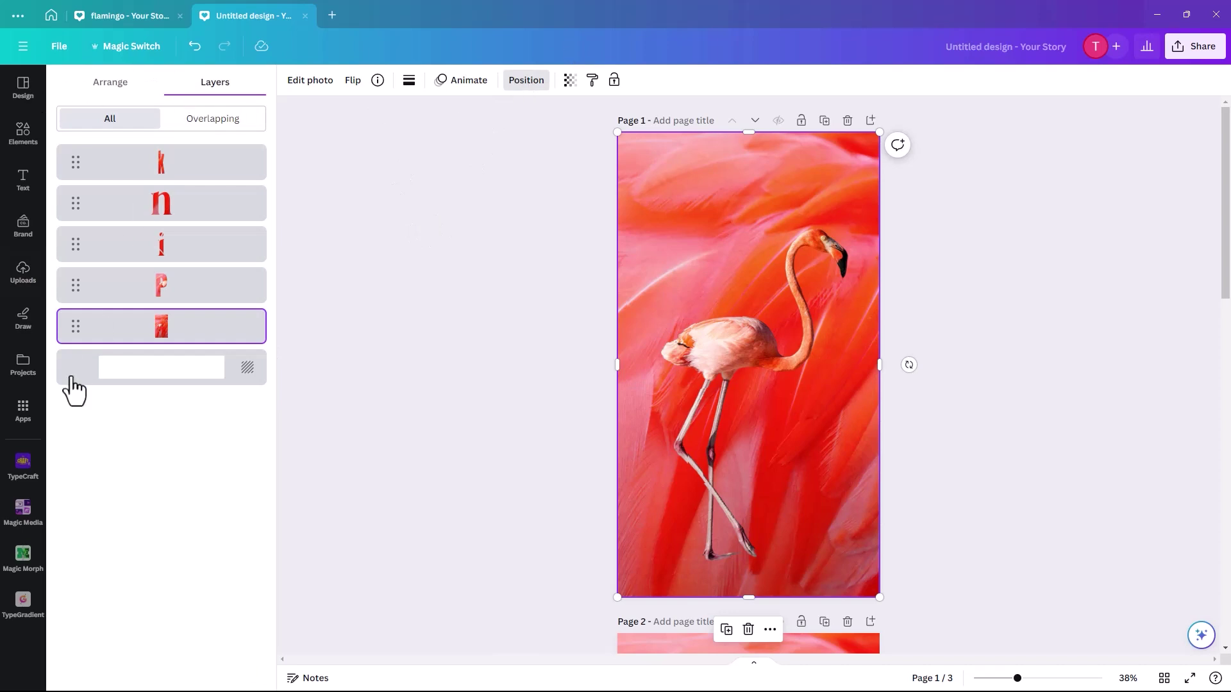
right_click(188, 334)
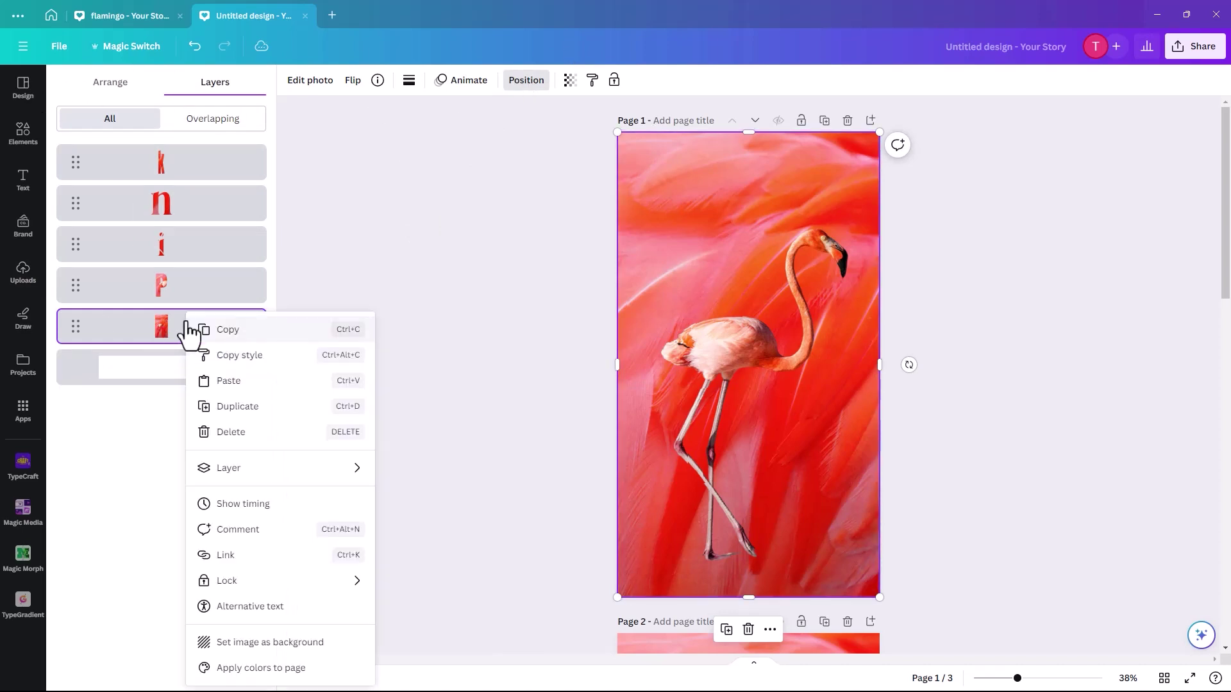
left_click(228, 435)
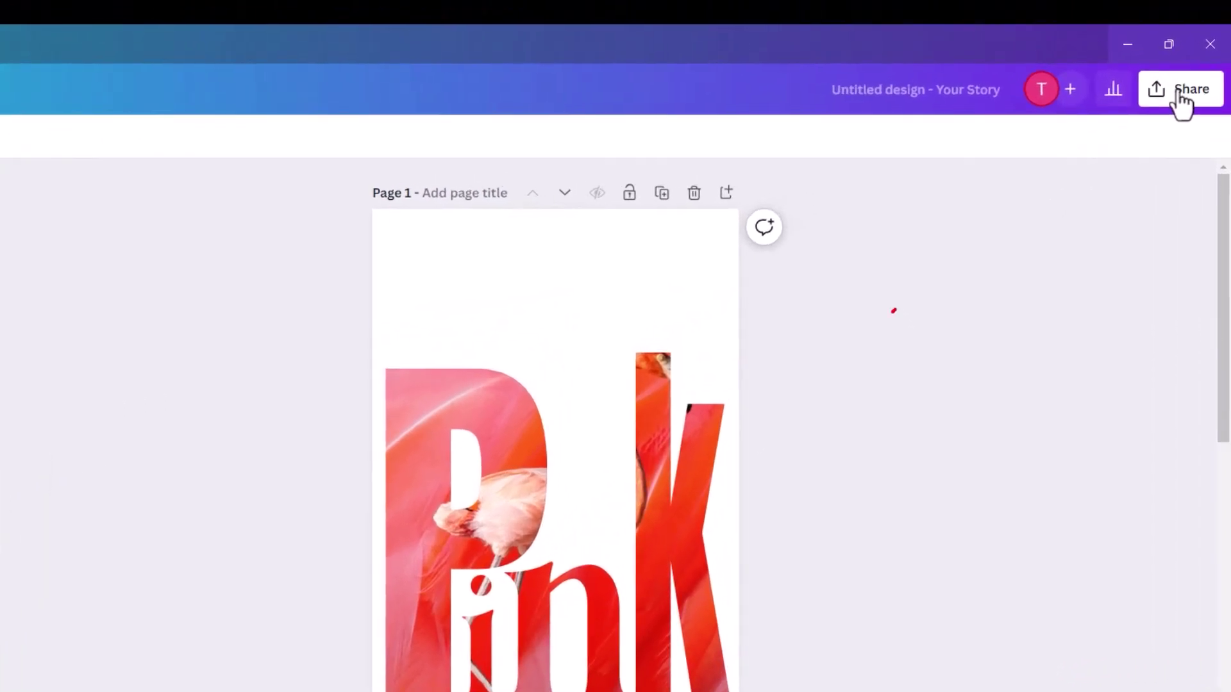
- Set up a PNG download with a transparent background for page 1 only
left_click(1186, 51)
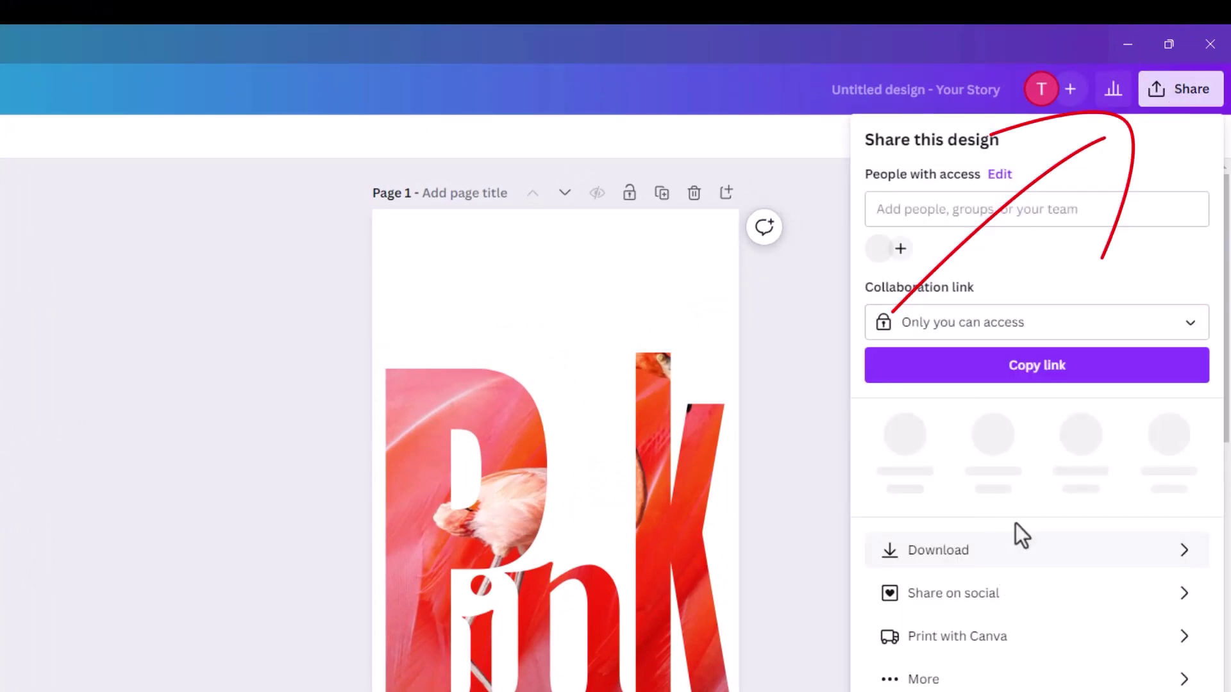
left_click(977, 551)
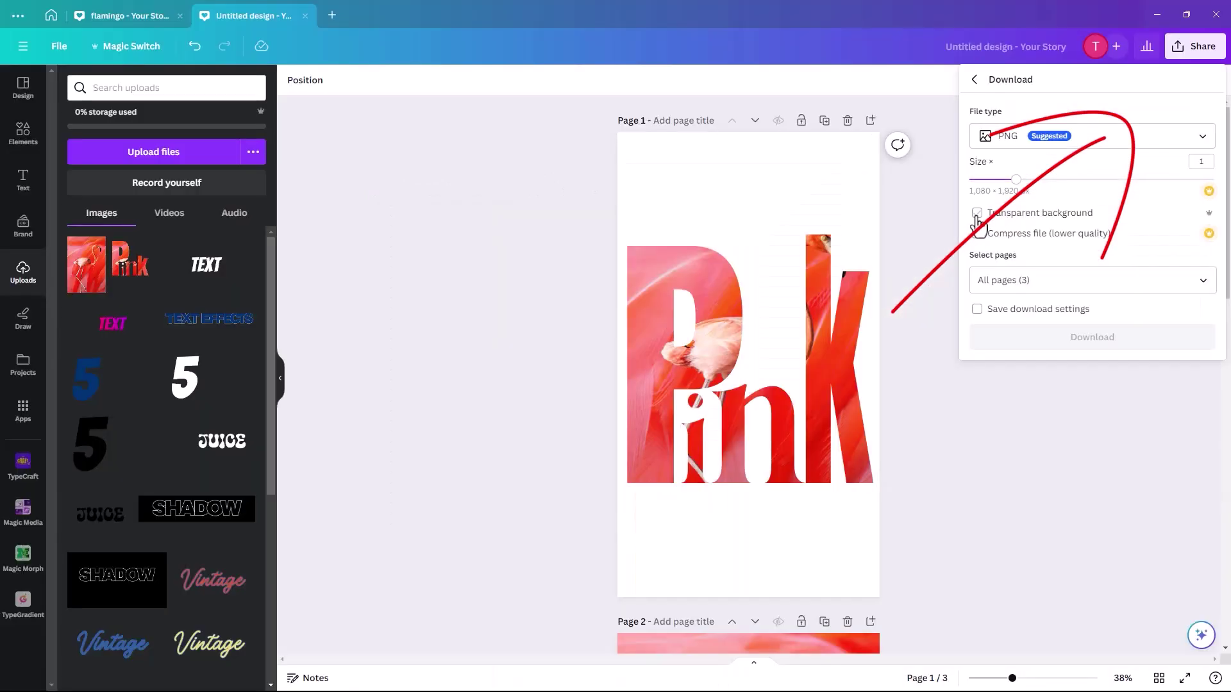
left_click(976, 215)
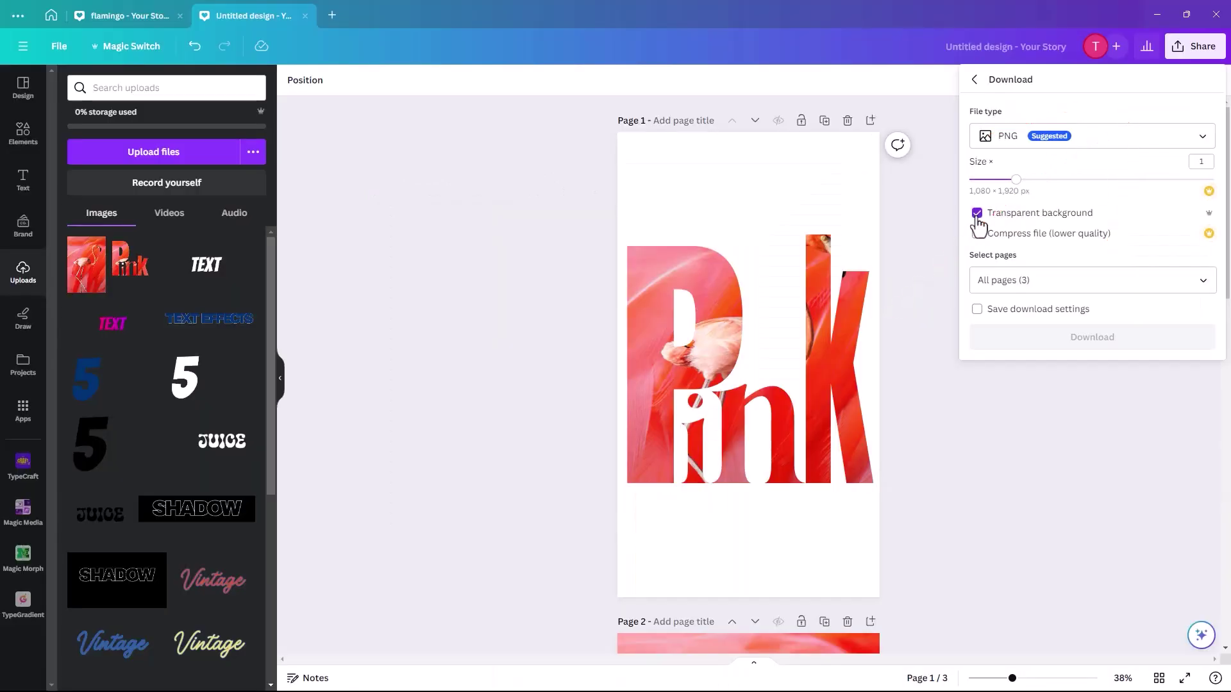
left_click(1203, 282)
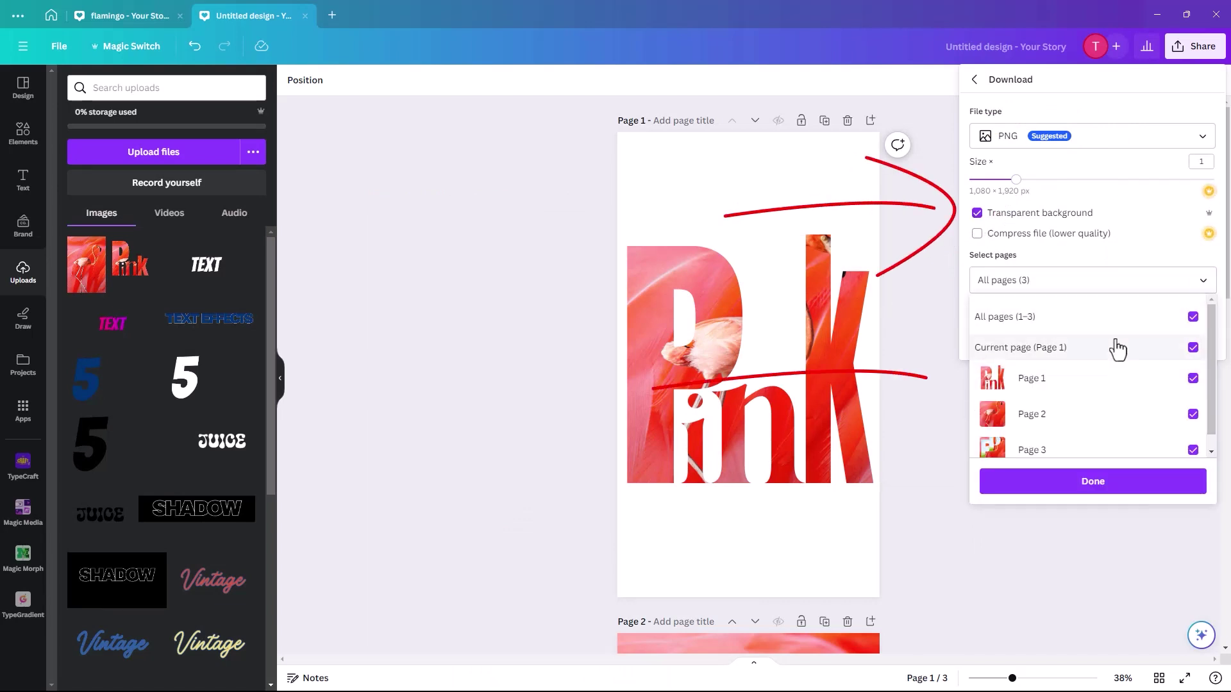
left_click(1192, 317)
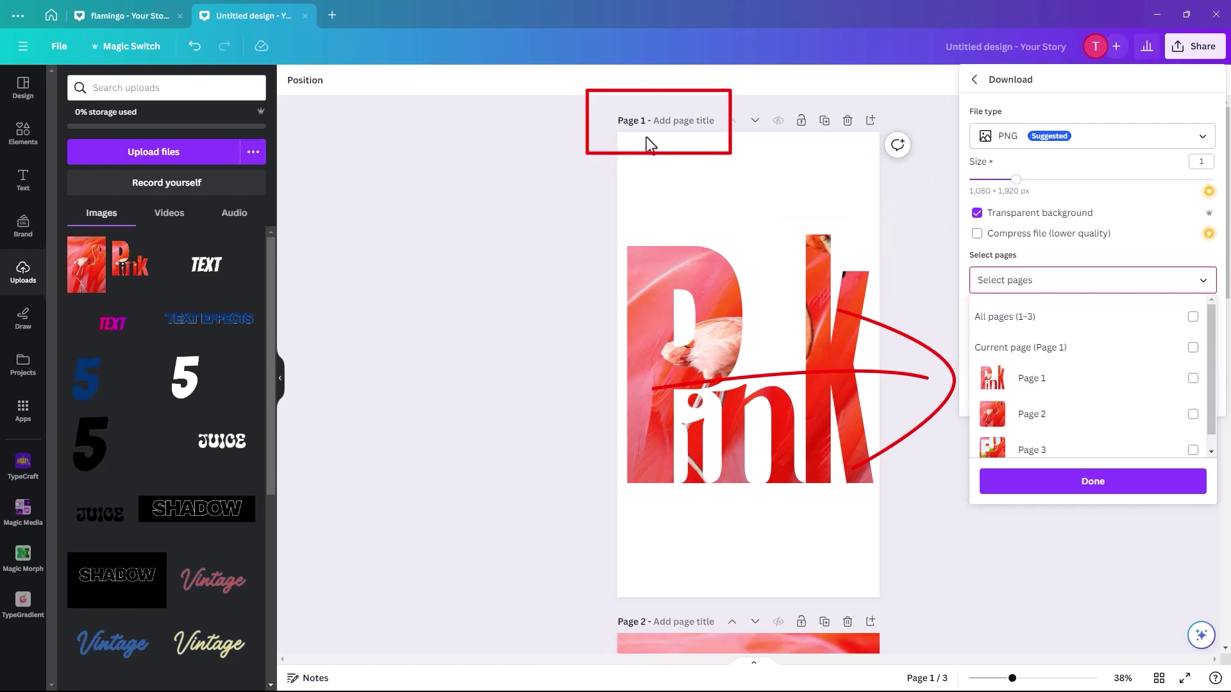
left_click(1192, 378)
left_click(1093, 484)
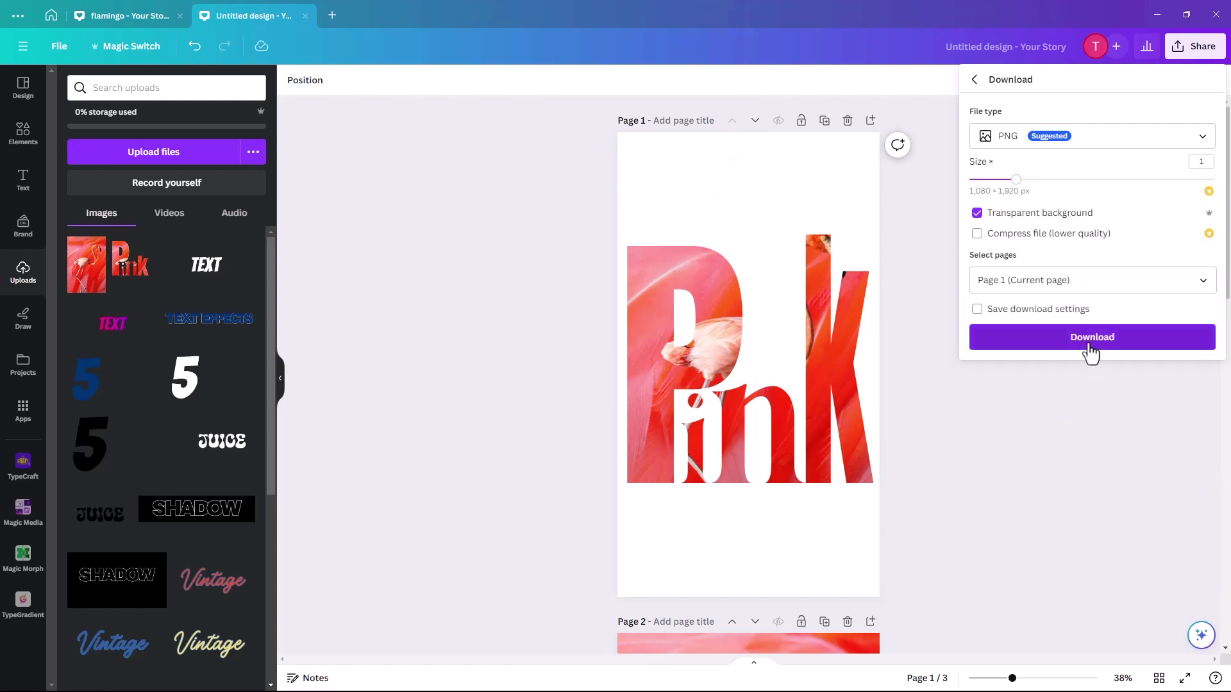
- Download the page and save it in the Downloads folder as pink1
left_click(1080, 343)
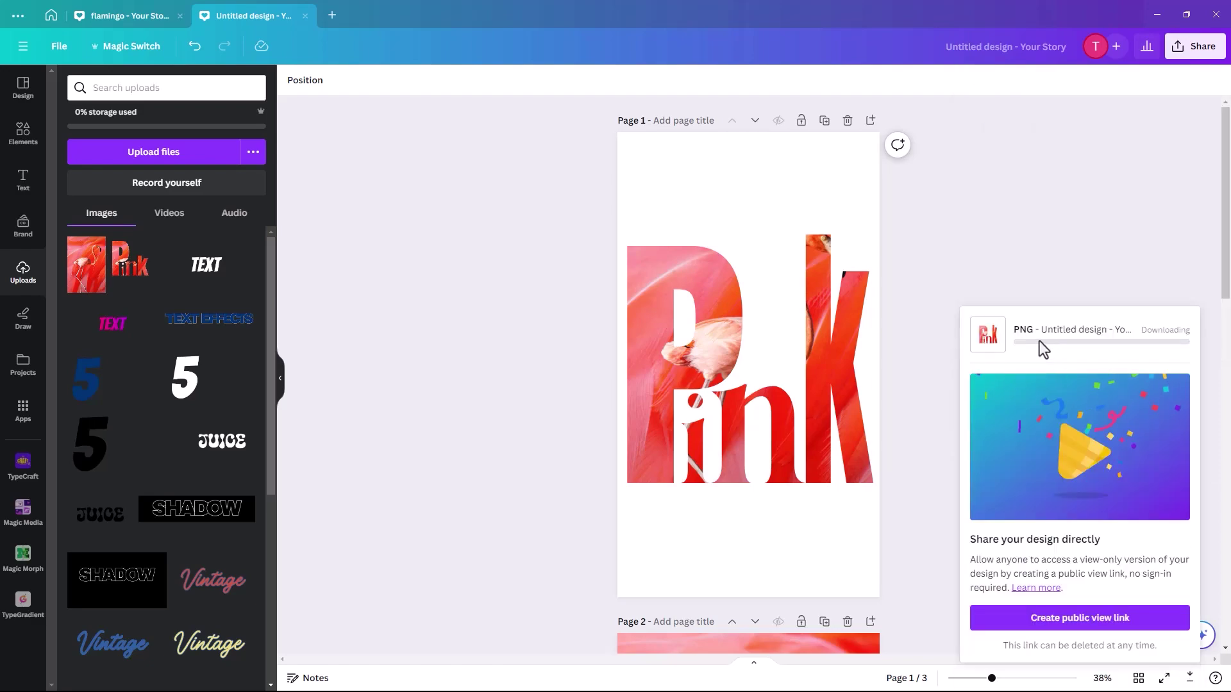
type("pink")
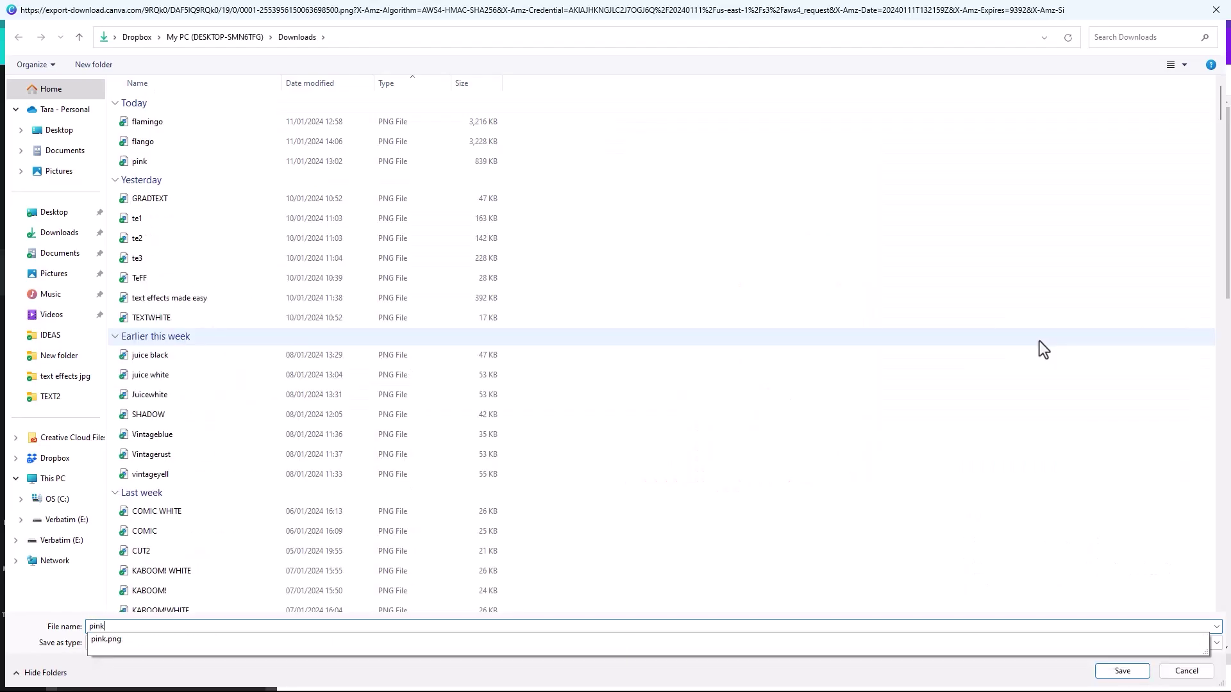
type("1")
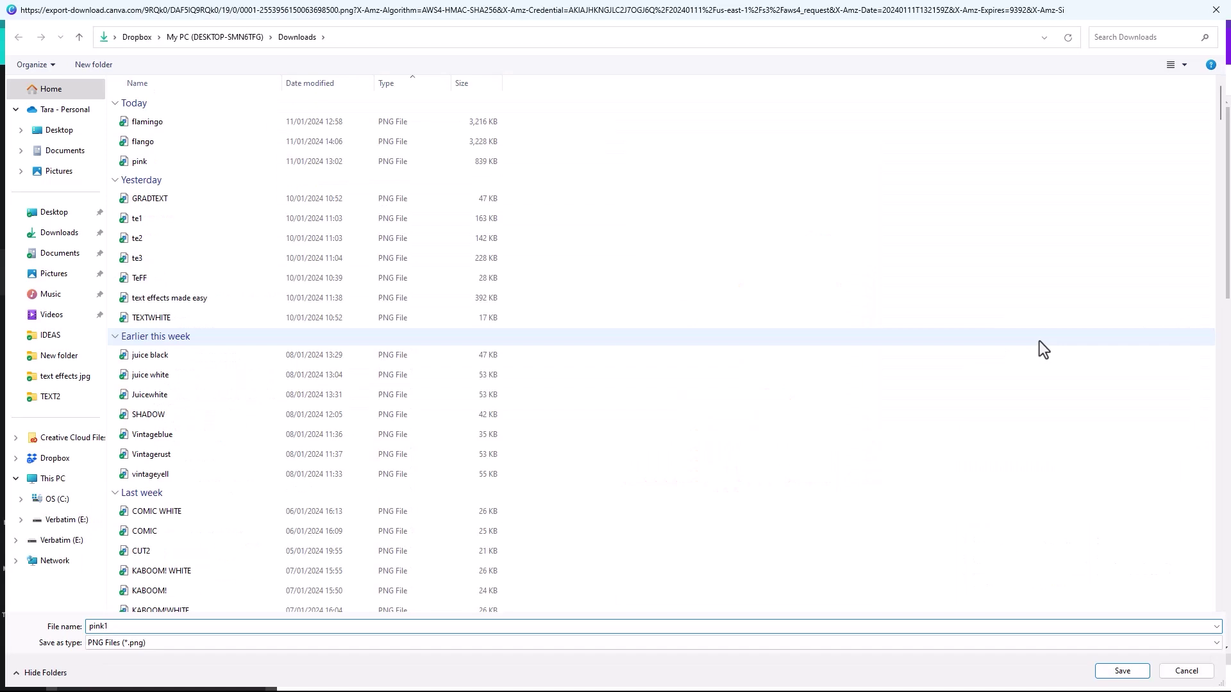
left_click(1121, 669)
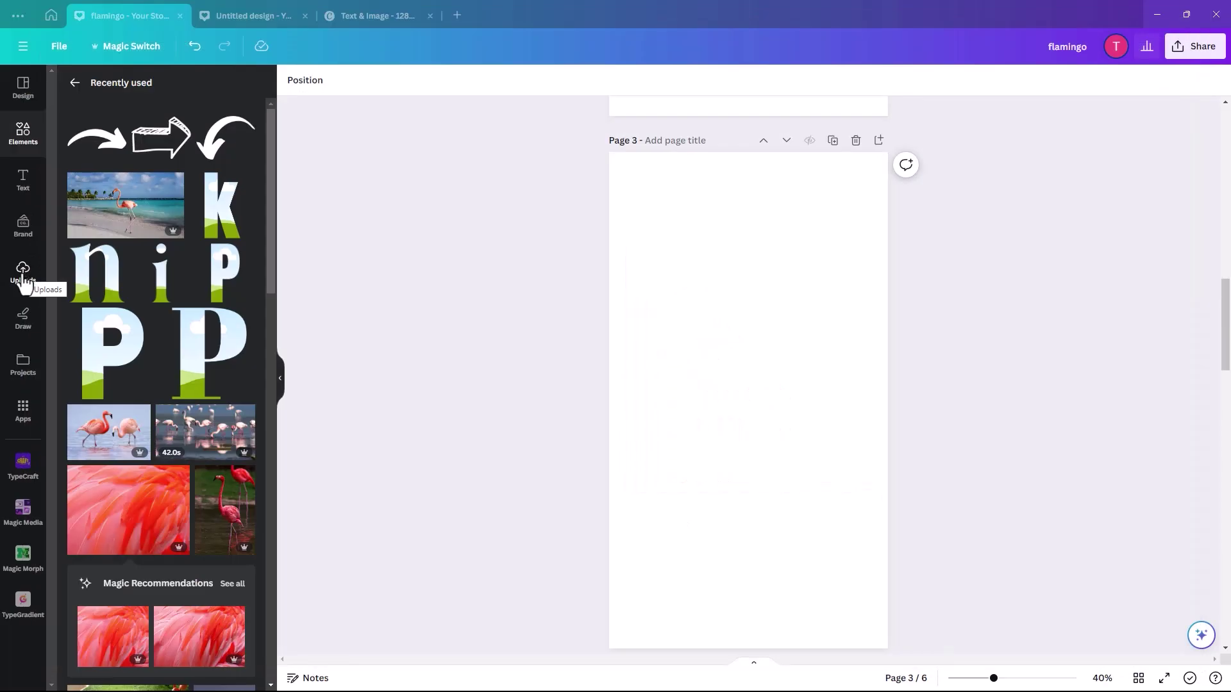
- Upload the pink1 PNG from the Downloads folder to the flamingo design's uploads
left_click(23, 274)
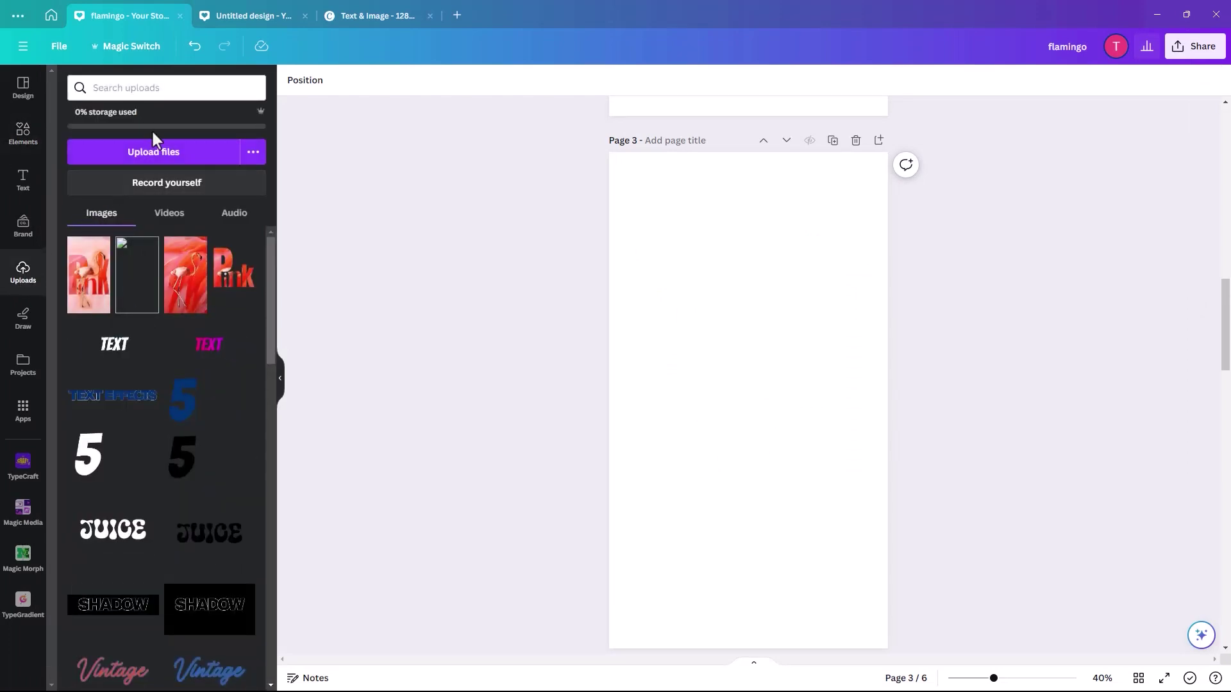
left_click(202, 151)
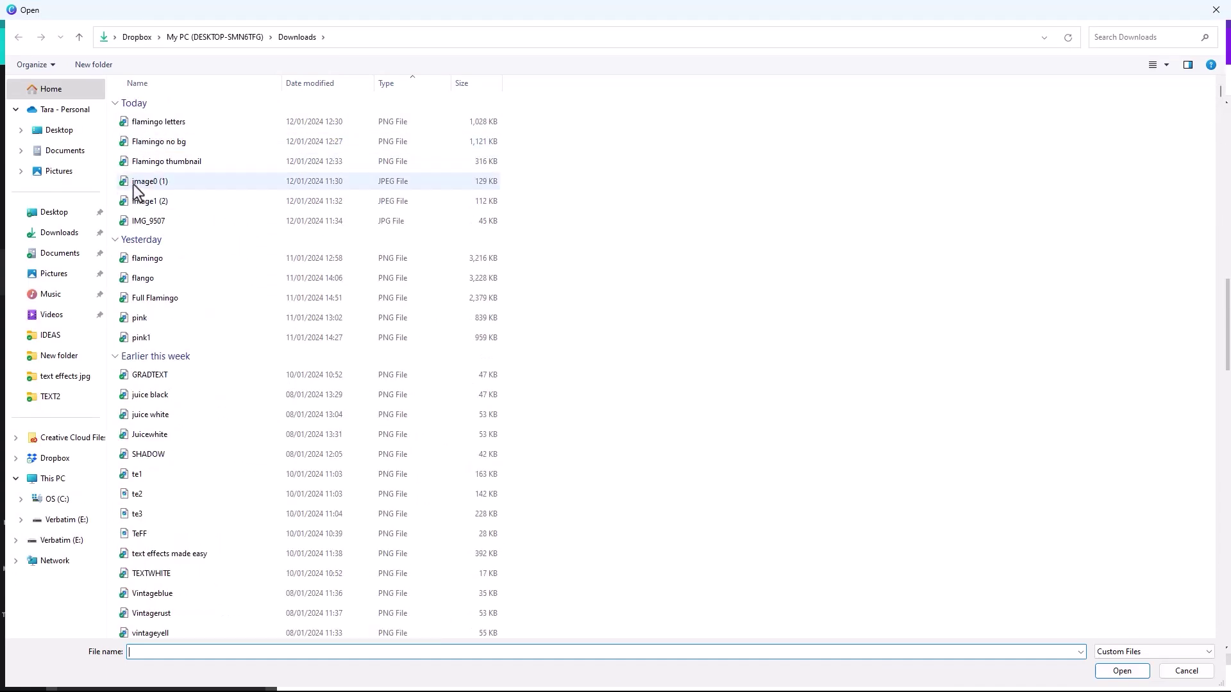
left_click(142, 338)
left_click(1115, 670)
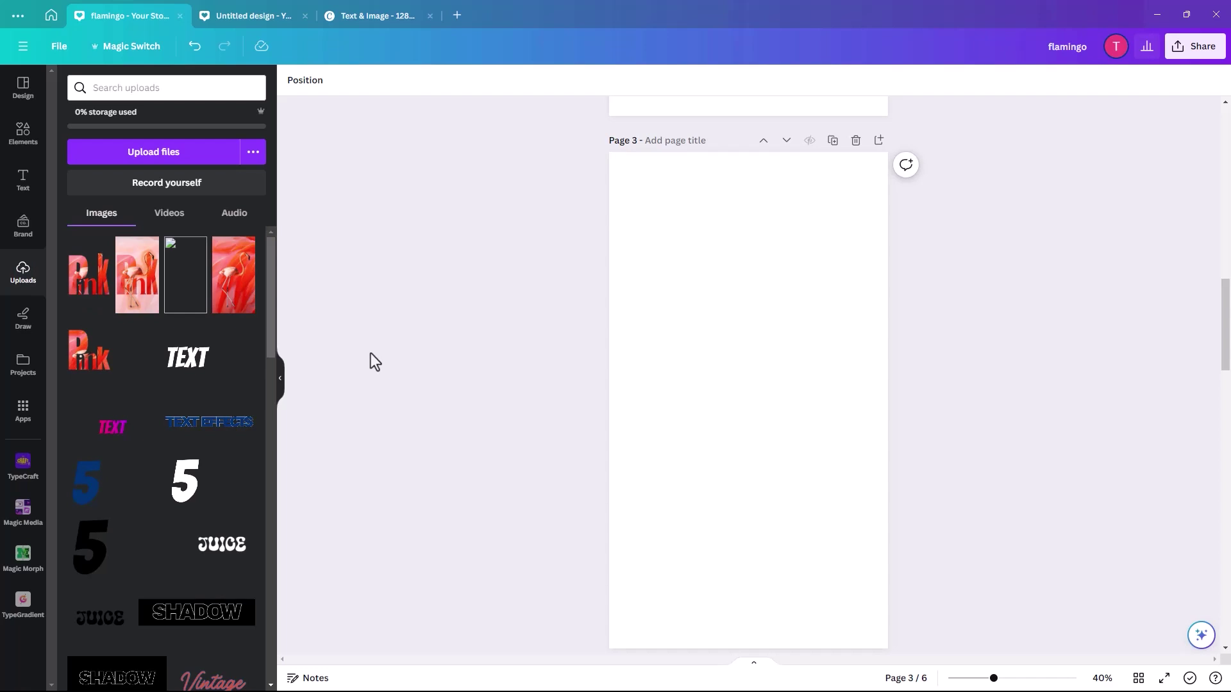
- Add the pink1 image to page 3, enlarge it to page size and crop the empty space above and below the letters
left_click(86, 294)
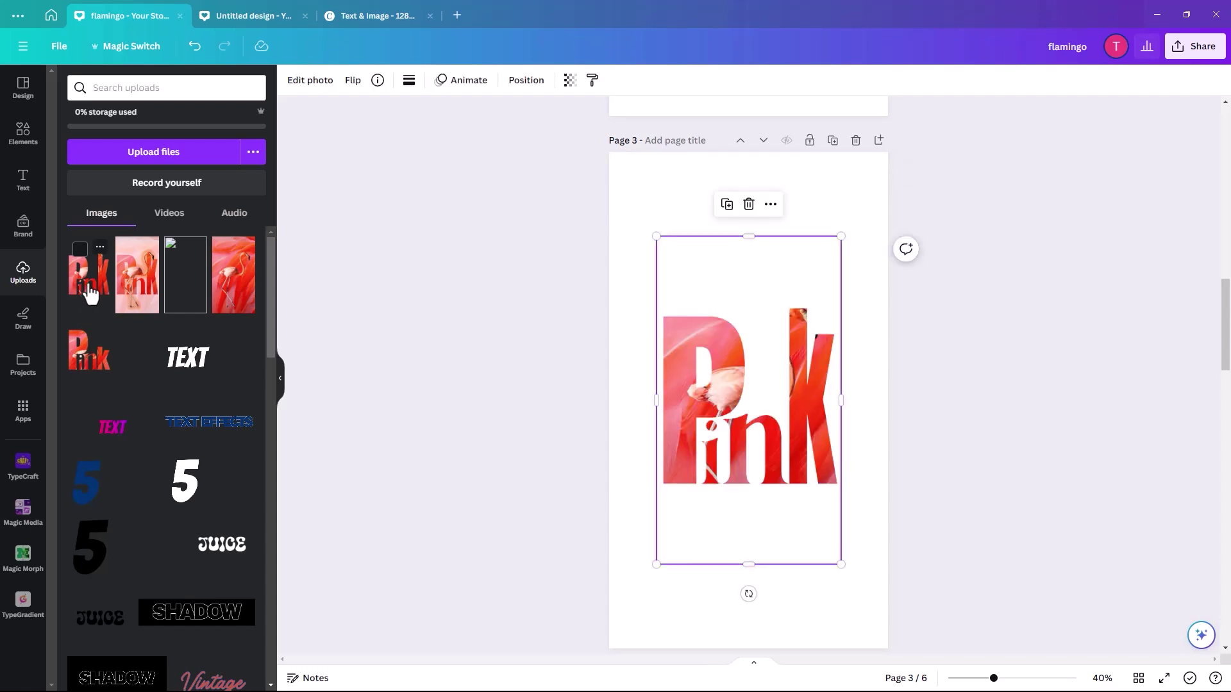
left_click_drag(704, 410, 656, 326)
left_click_drag(793, 480, 897, 649)
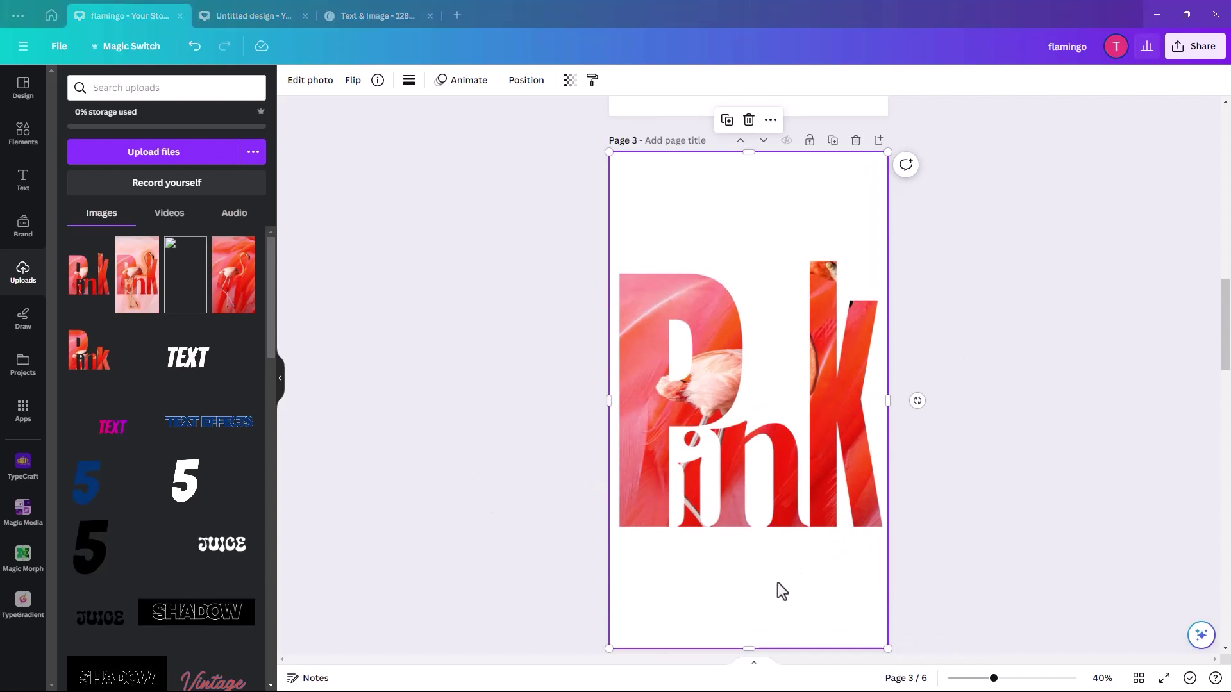
left_click_drag(747, 647, 745, 555)
left_click_drag(747, 152, 746, 230)
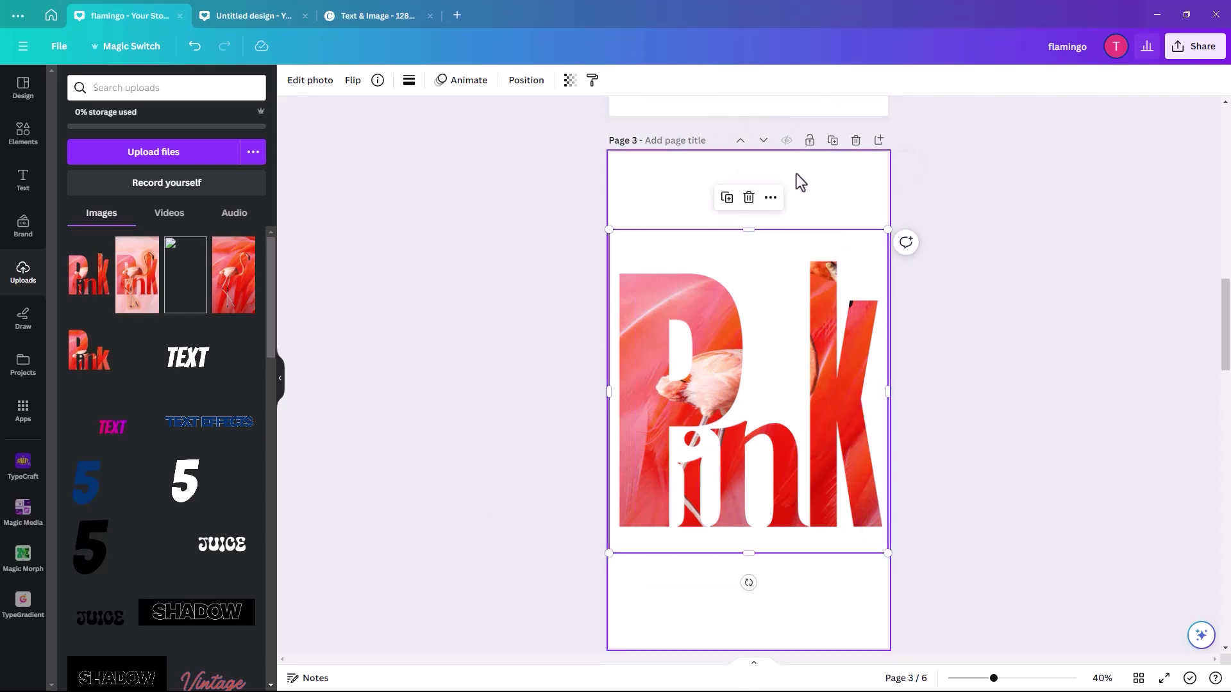
- Fill the page 3 background with the bright red from the photo colours
left_click(632, 182)
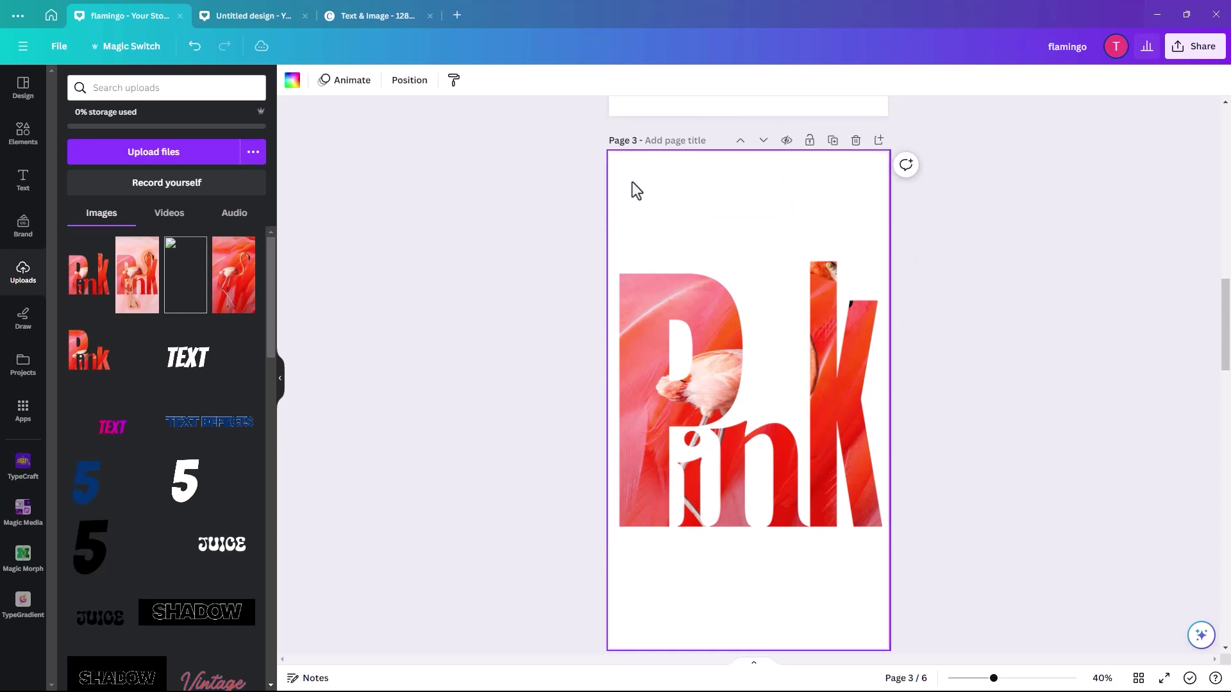
left_click(292, 82)
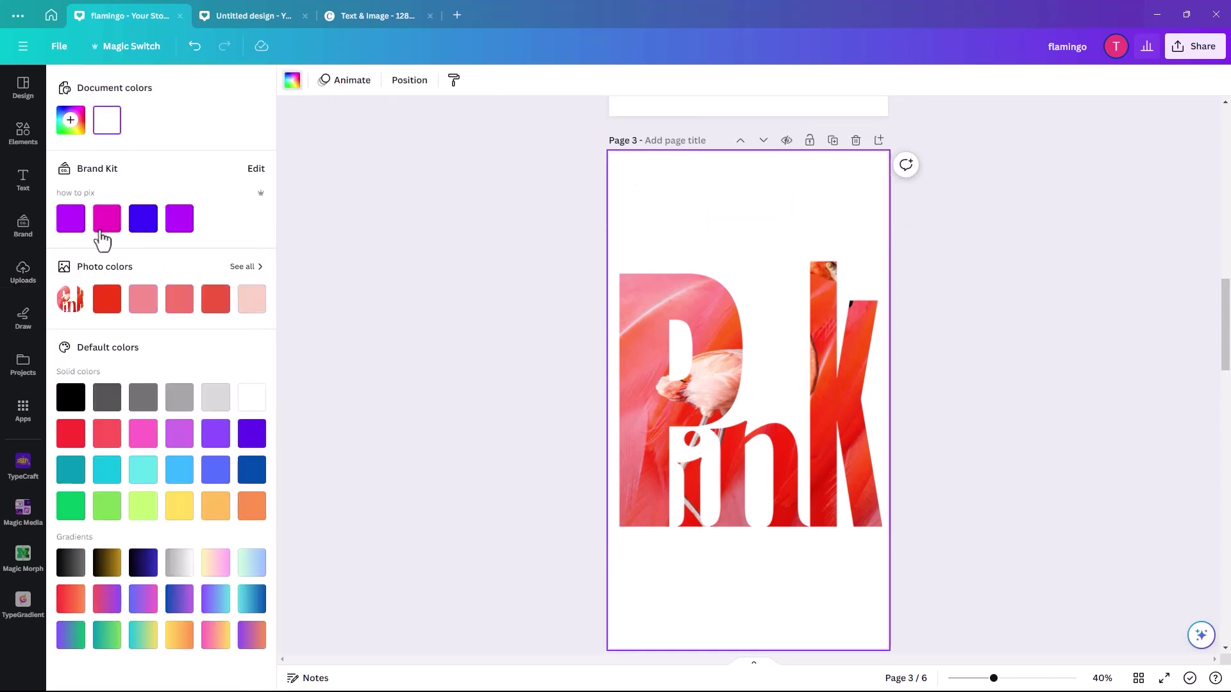
left_click(106, 298)
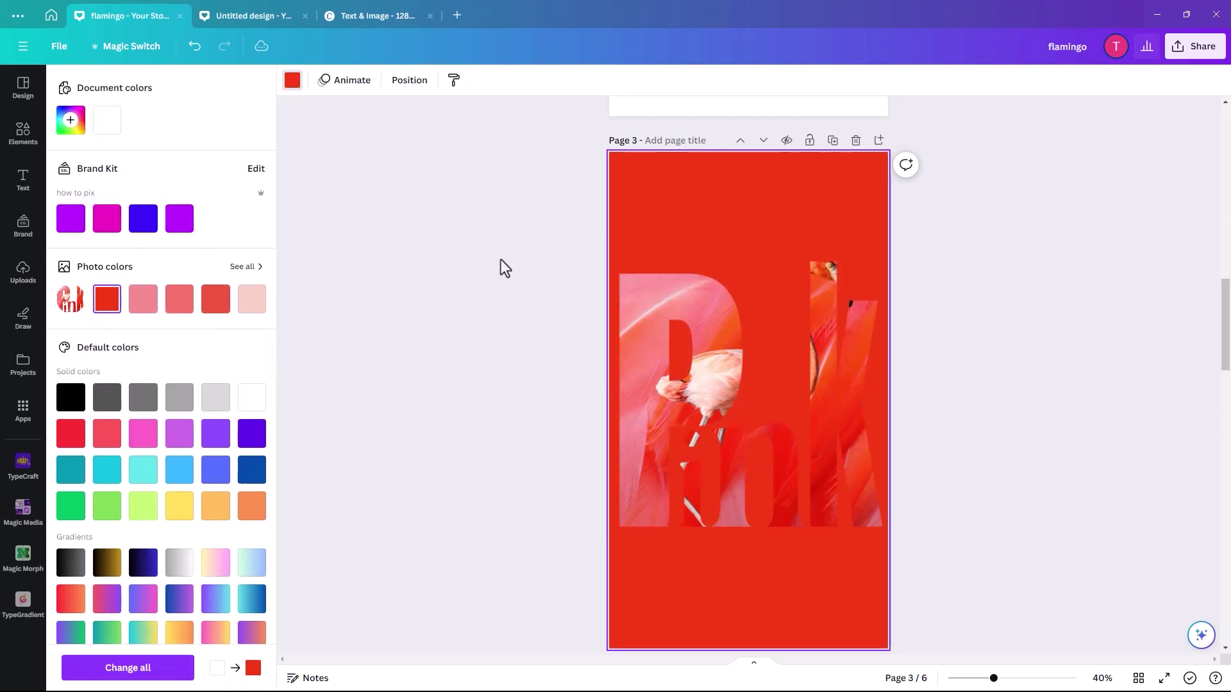
- Try the medium pink photo colour on the page 3 background, and settle on the palest pink, #f7d2c3
left_click(141, 307)
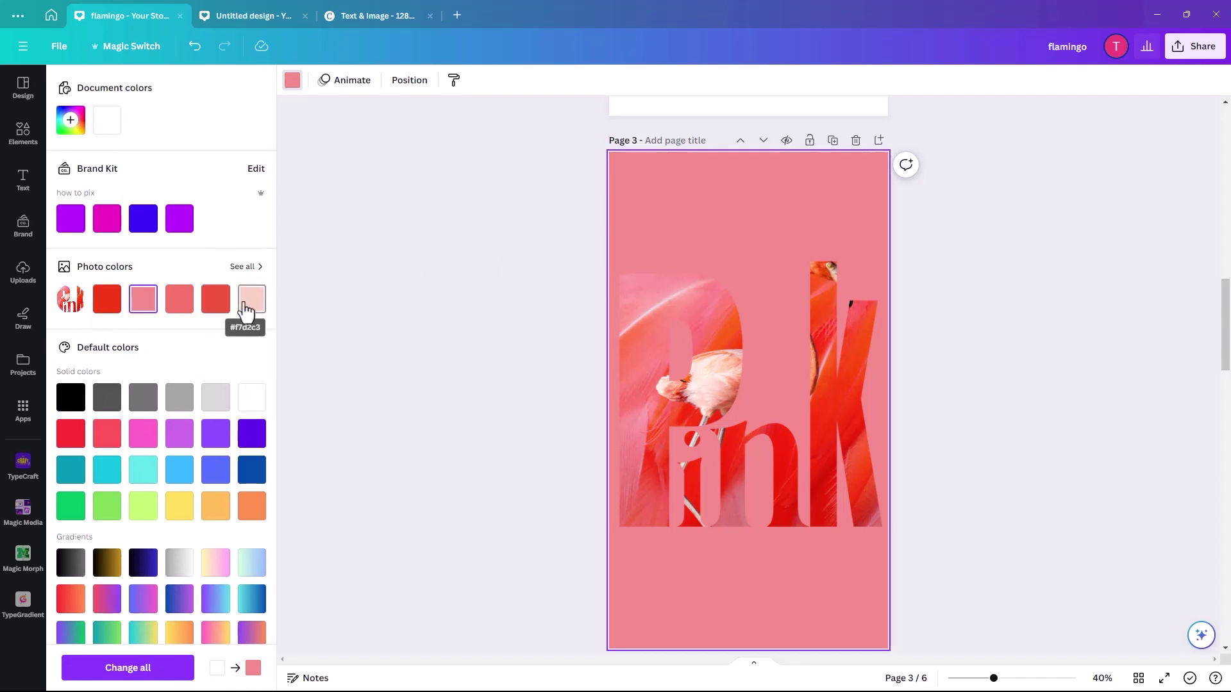
left_click(252, 301)
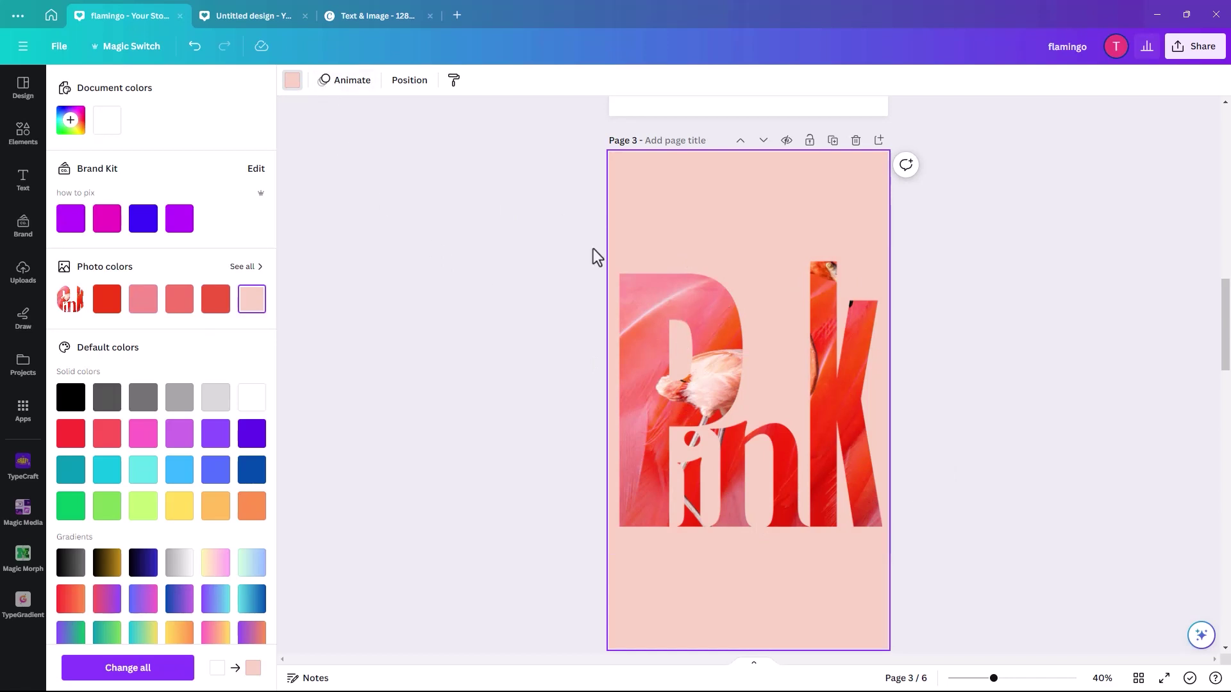
left_click(571, 265)
- Apply the Outline shadow effect to the Pink letters image on page 3
left_click(651, 349)
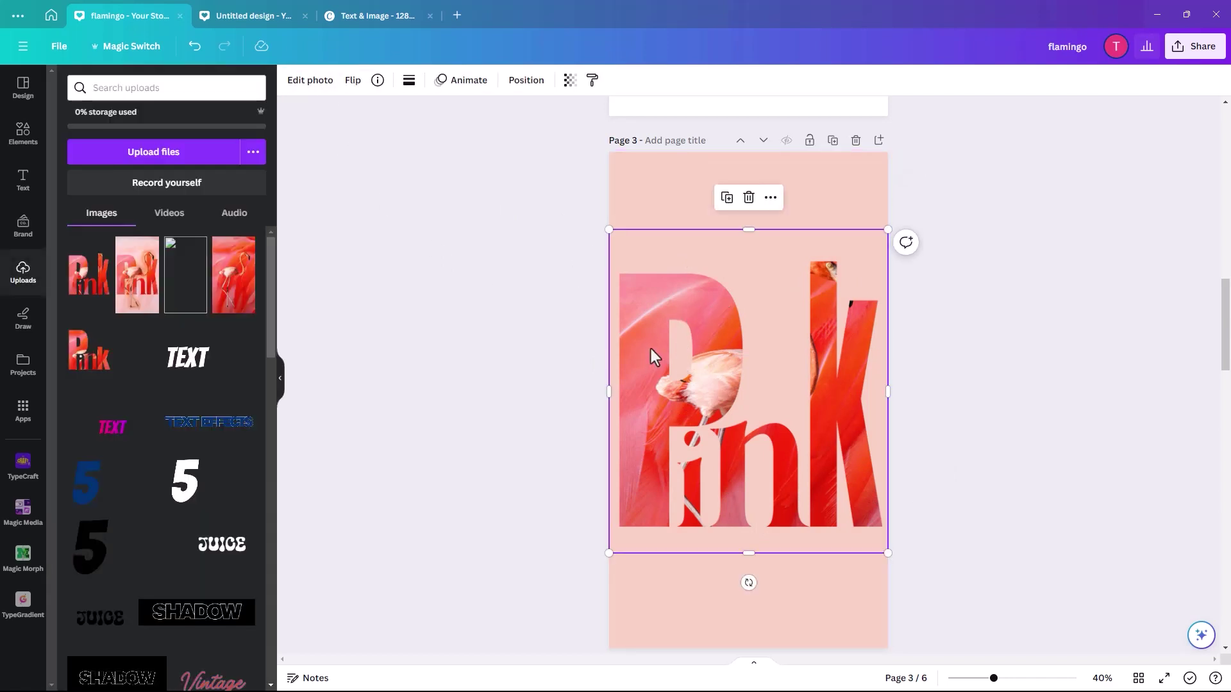
left_click(310, 80)
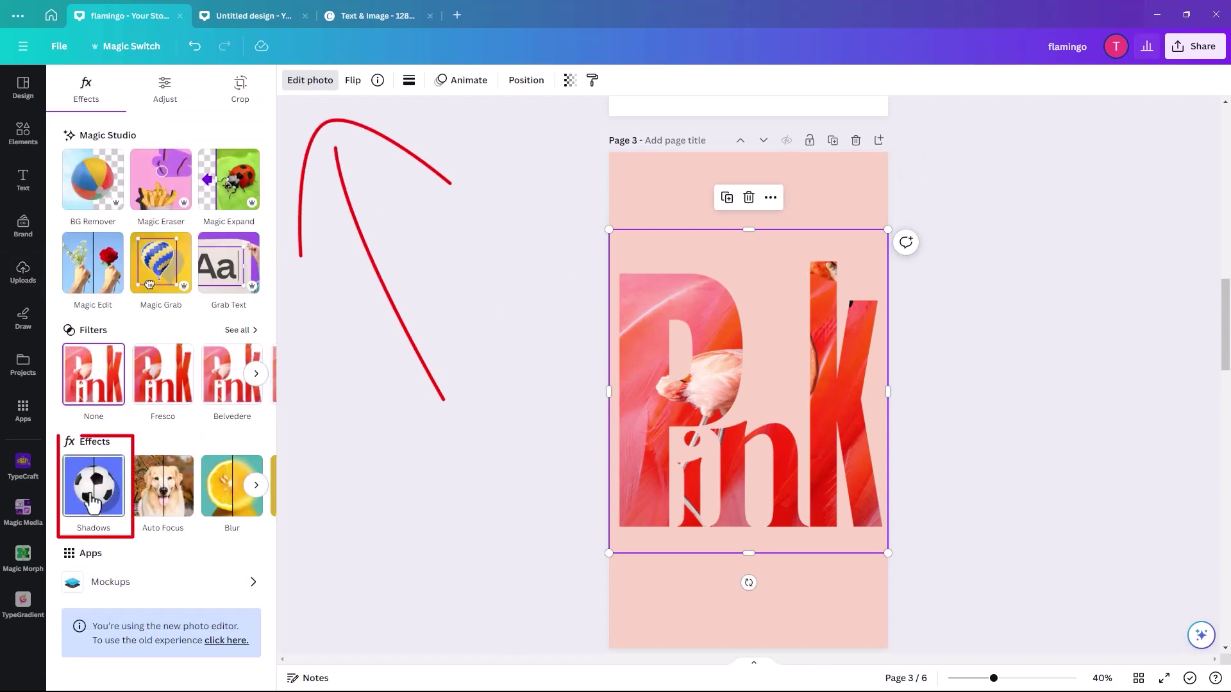
left_click(93, 503)
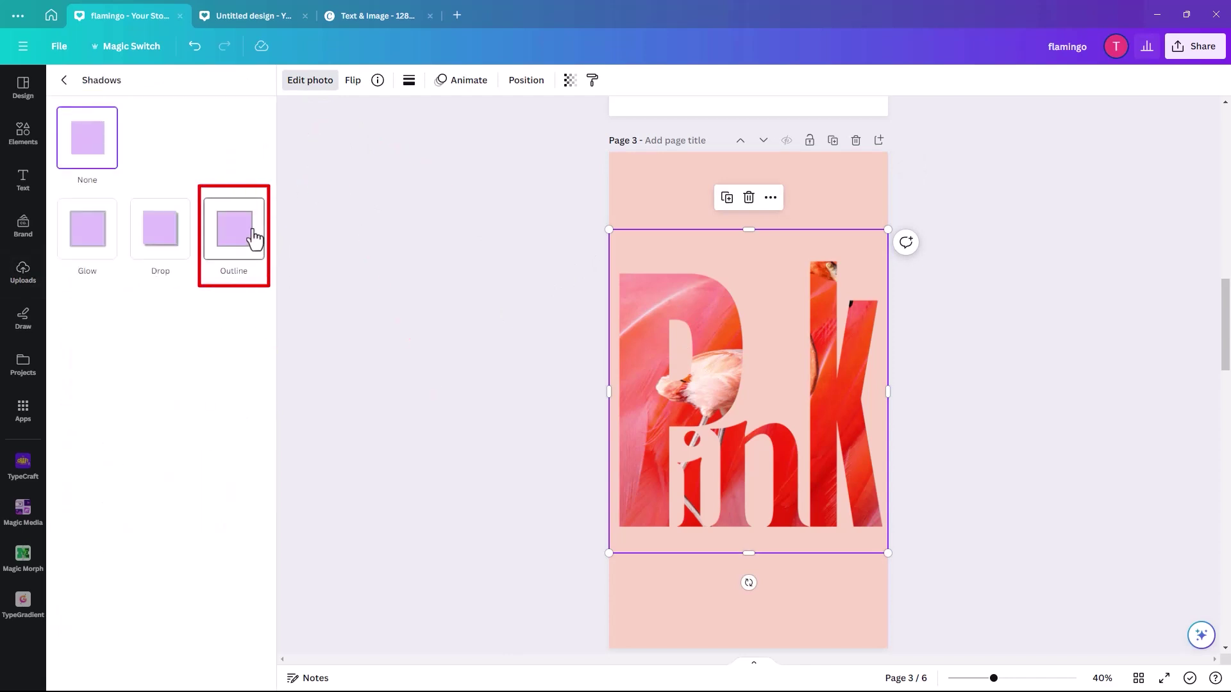
left_click(232, 243)
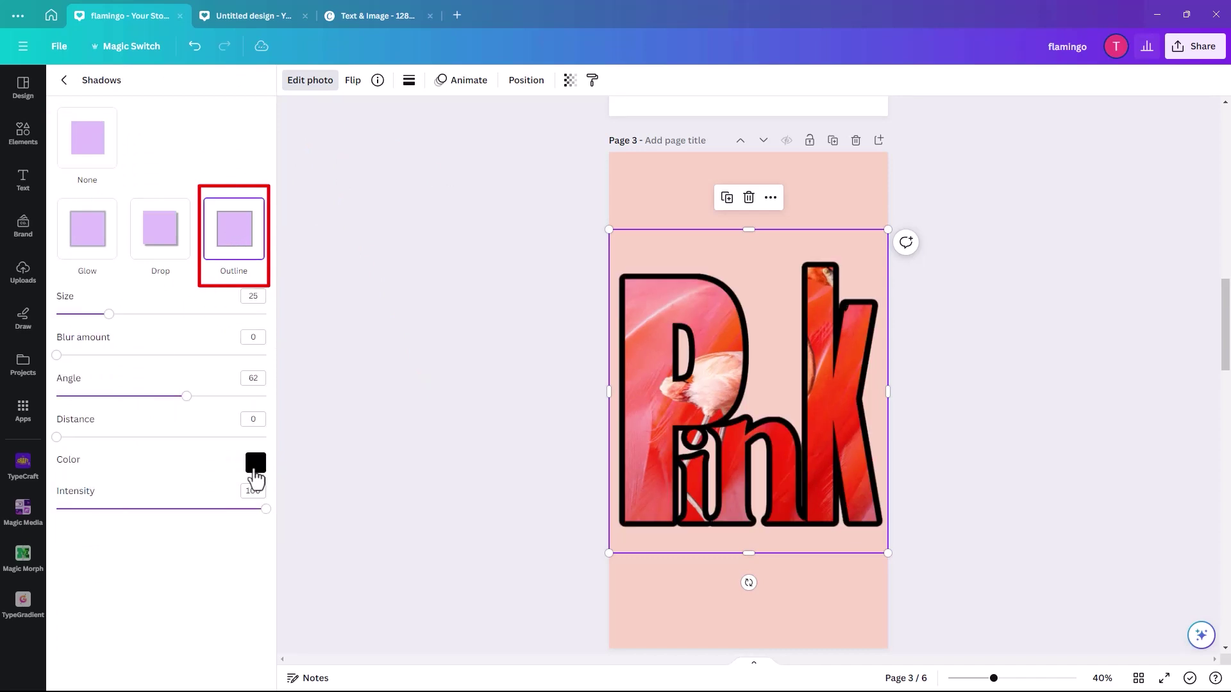
- Set the letters' outline colour to white (#FFFFFF) and its size to 12
left_click(256, 468)
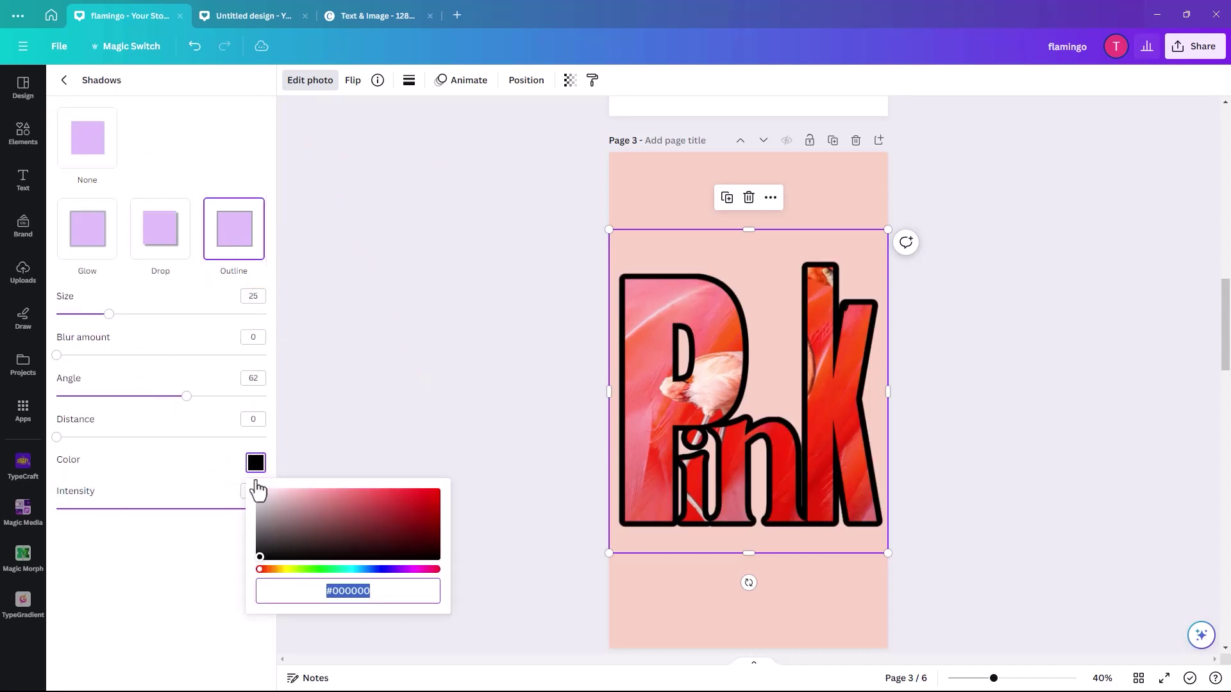
left_click_drag(261, 513, 240, 460)
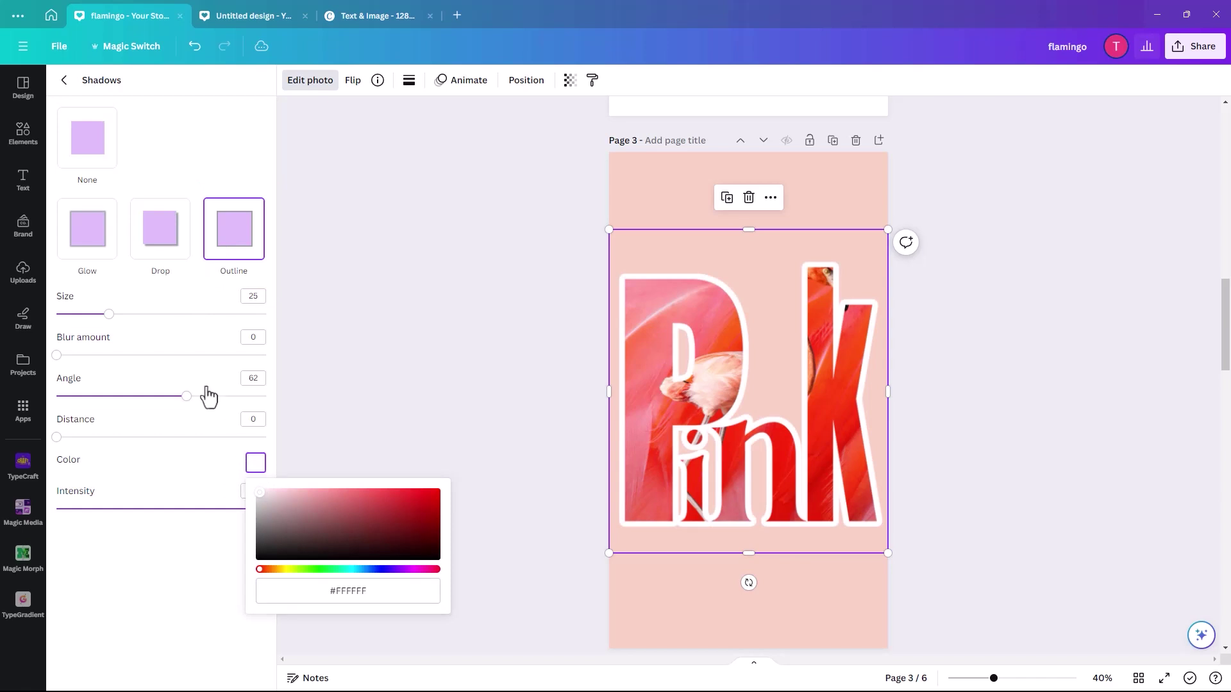
mouse_move(107, 317)
left_mouse_down()
mouse_move(77, 321)
mouse_move(124, 324)
mouse_move(84, 329)
left_mouse_up()
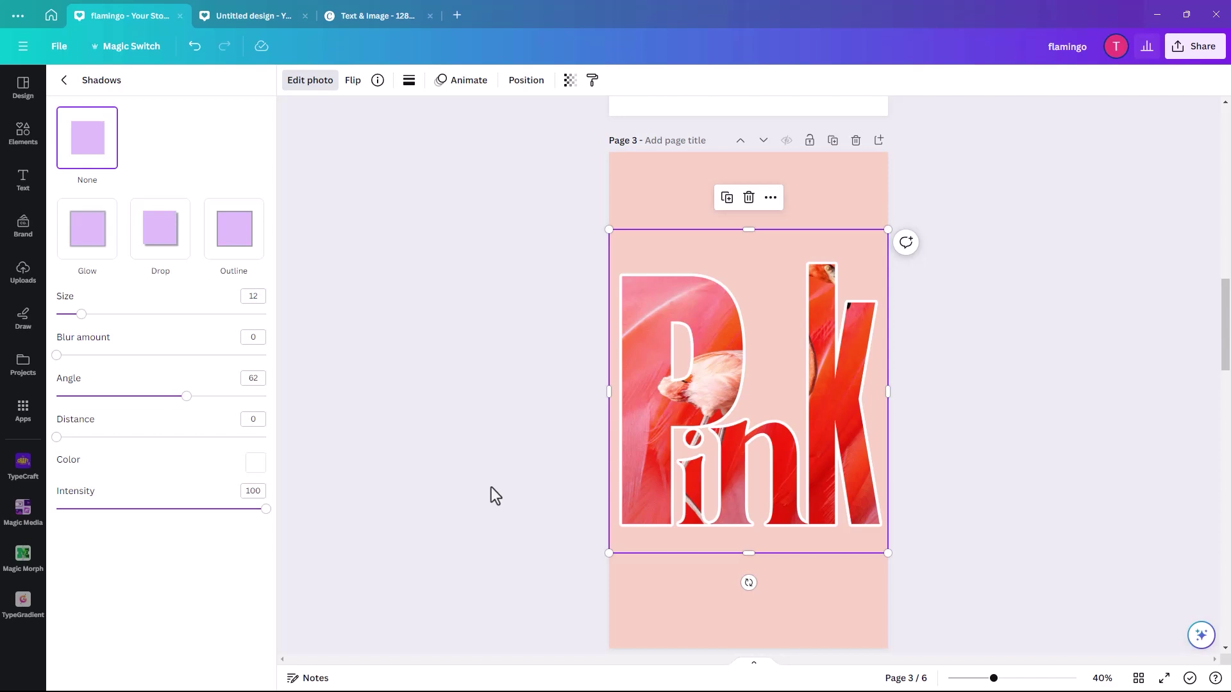
- Remove the background colour from page 3 so the page is plain white
left_click(656, 174)
key("Delete")
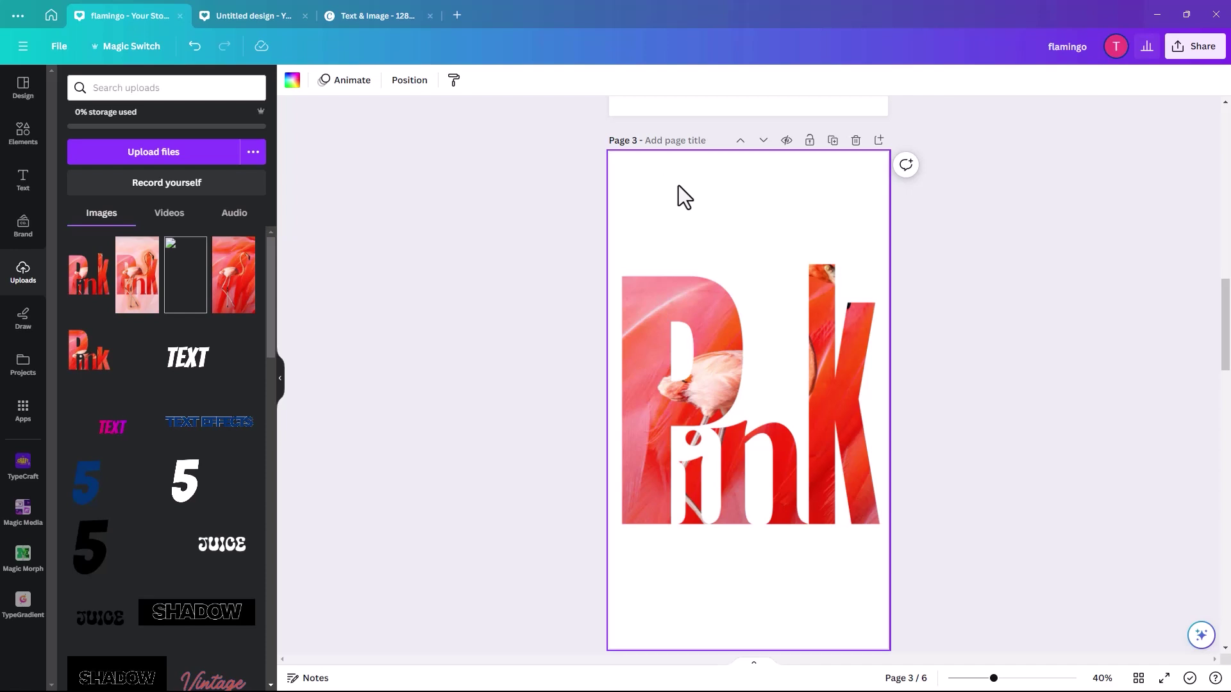
key("ctrl+z")
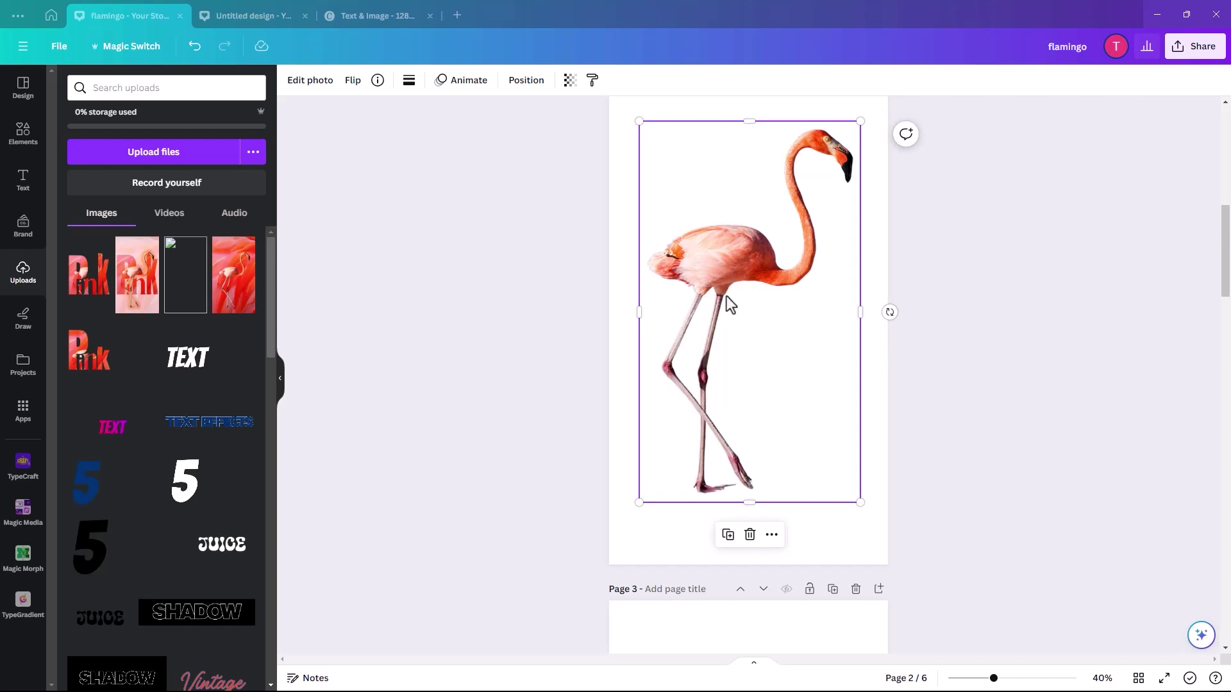
- Copy the cut-out flamingo from page 2 and paste it onto page 3
right_click(723, 274)
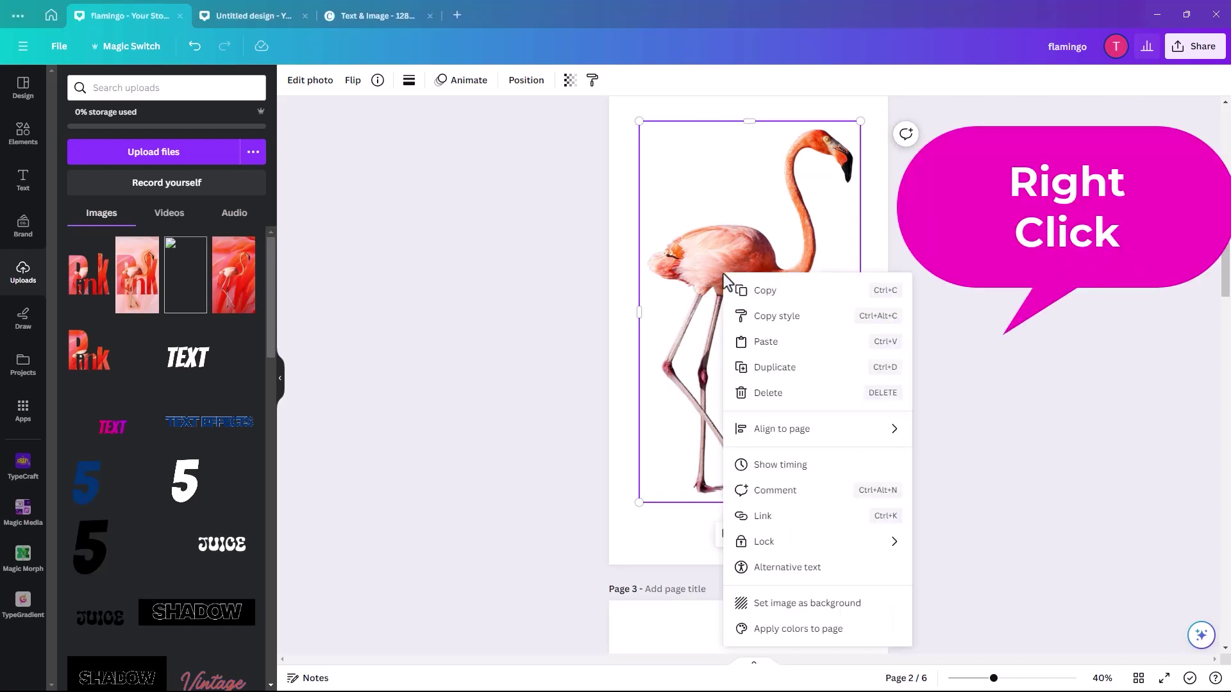
left_click(743, 288)
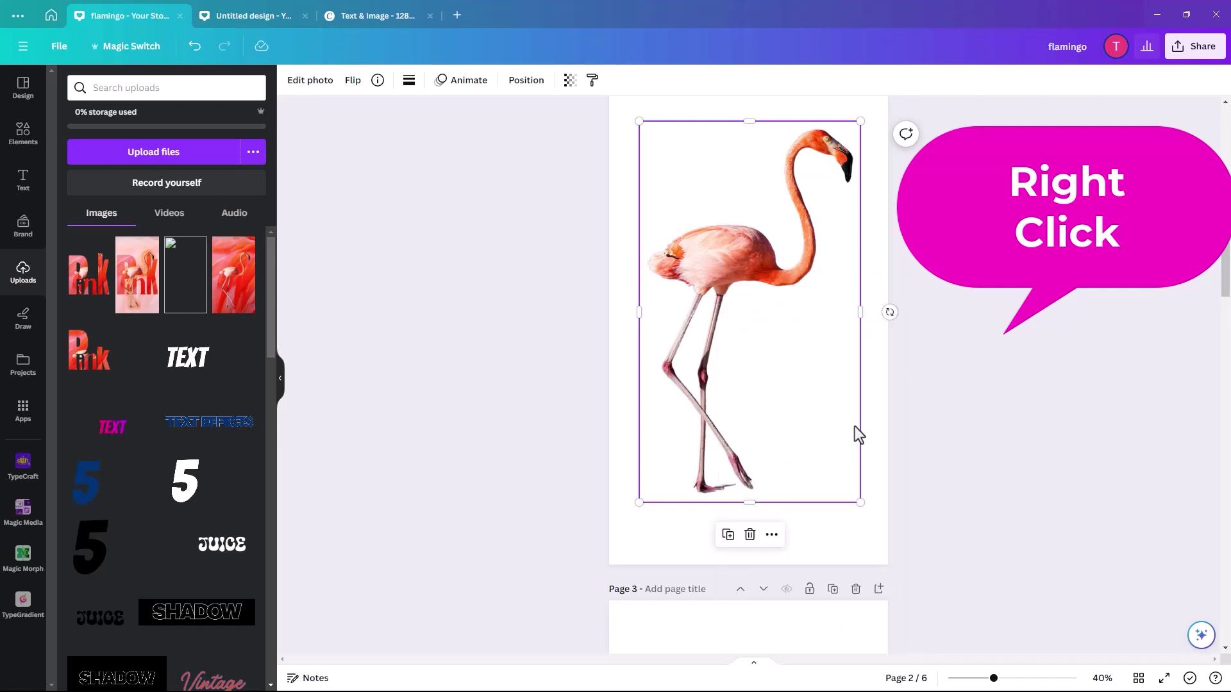
scroll(879, 426, "down", 5)
scroll(878, 421, "down", 3)
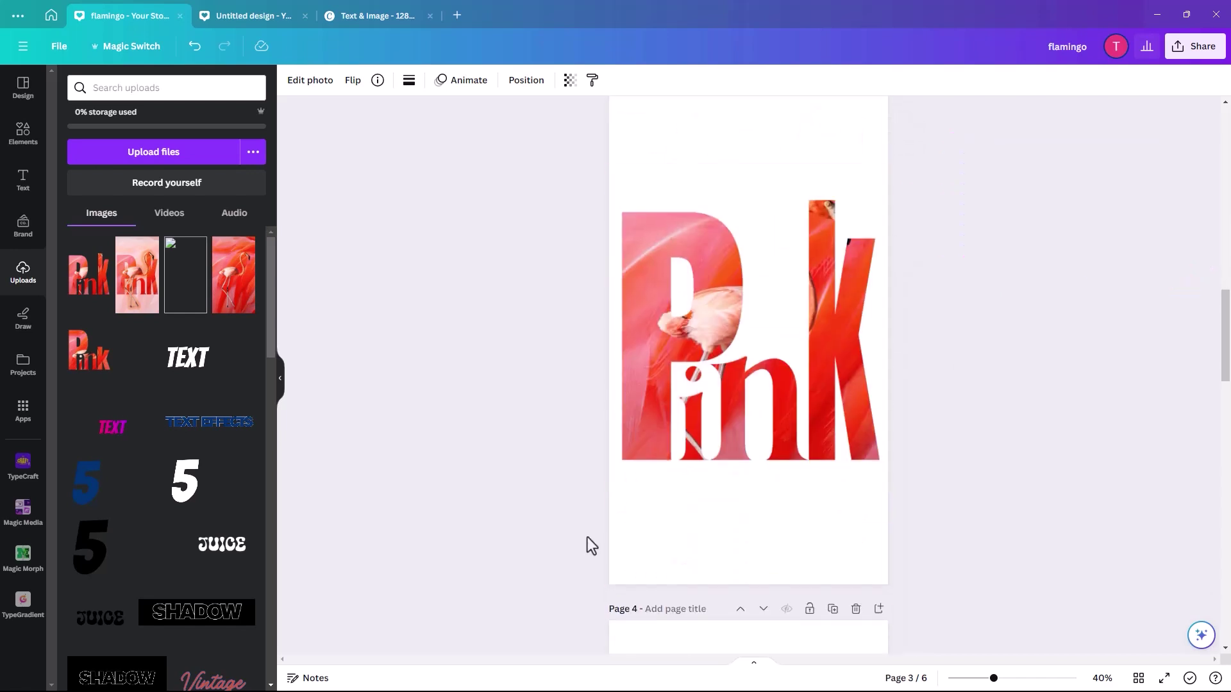
left_click(693, 532)
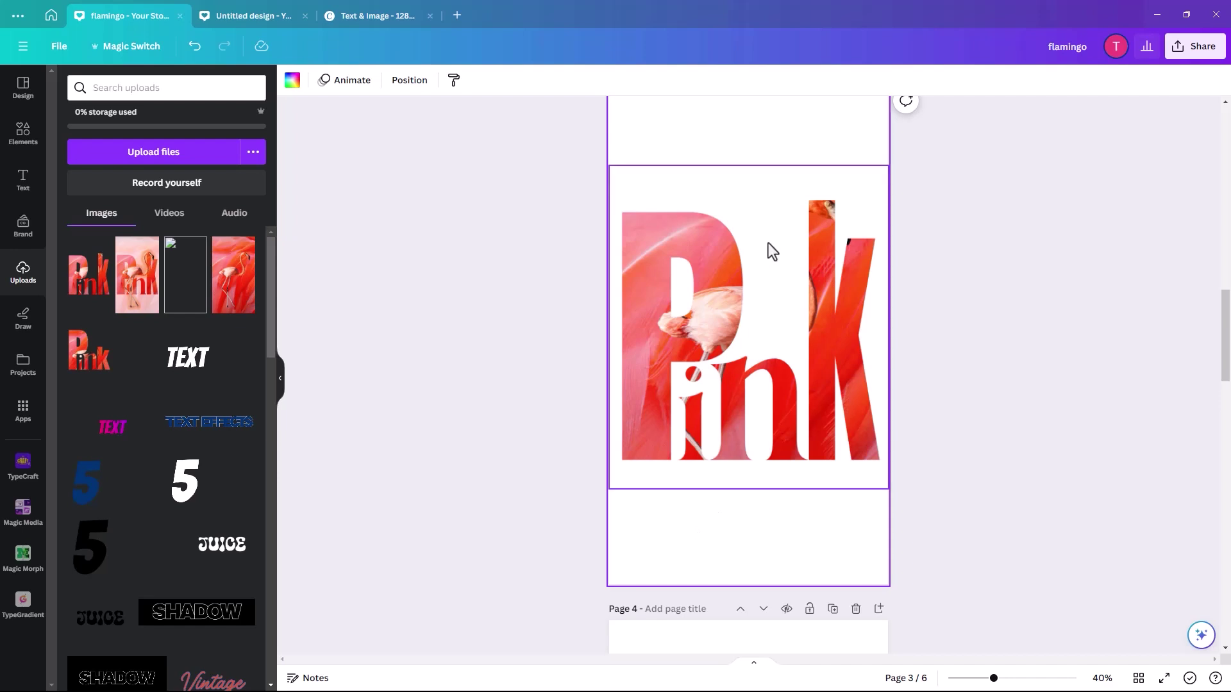
scroll(1025, 224, "up", 1)
scroll(1019, 228, "down", 1)
right_click(732, 145)
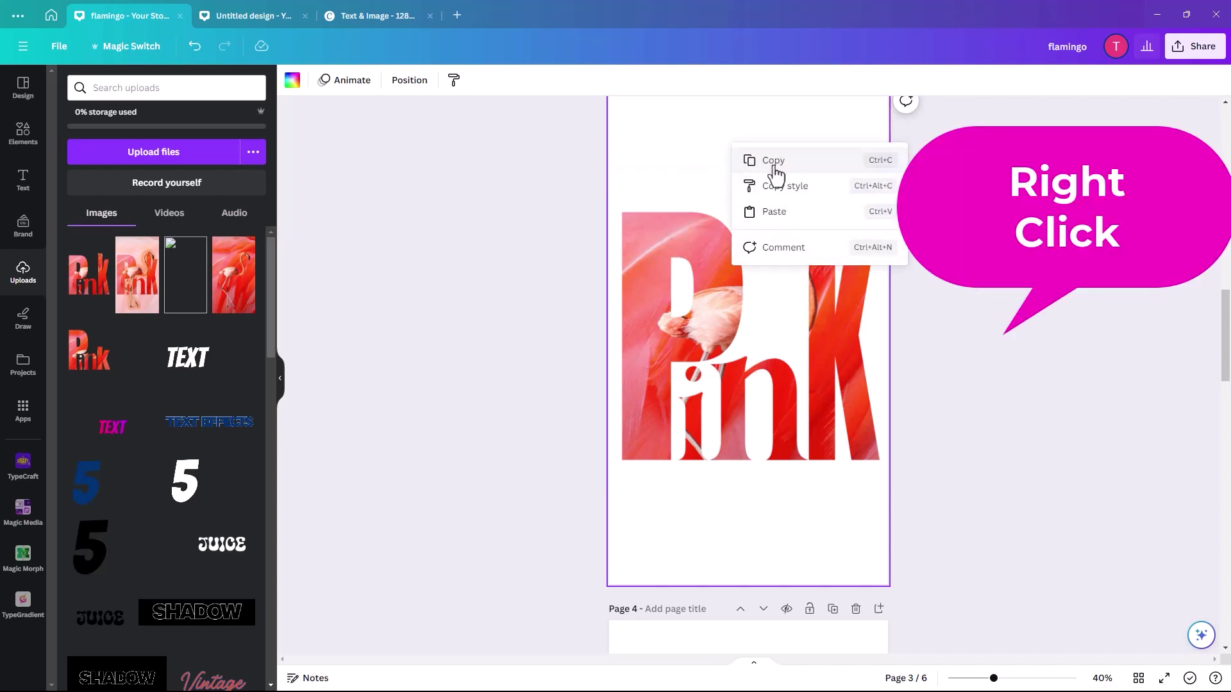
left_click(782, 213)
- Scale the pasted flamingo down slightly and position it over the Pink letters, with its feet below them
mouse_move(699, 289)
left_mouse_down()
mouse_move(713, 286)
mouse_move(708, 307)
left_mouse_up()
left_click_drag(703, 315, 705, 318)
left_click_drag(865, 172, 864, 185)
left_click_drag(702, 461, 707, 461)
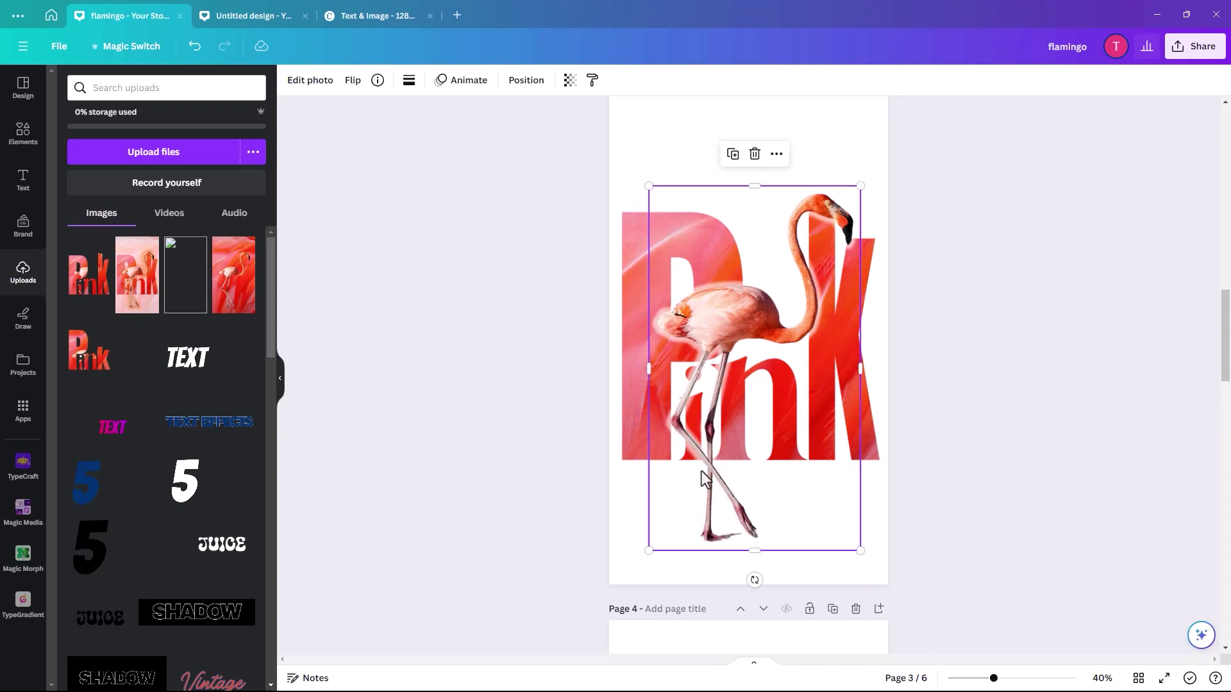
- Move the flamingo layer beneath the outlined Pink letters on page 3 and deselect it
left_click(525, 81)
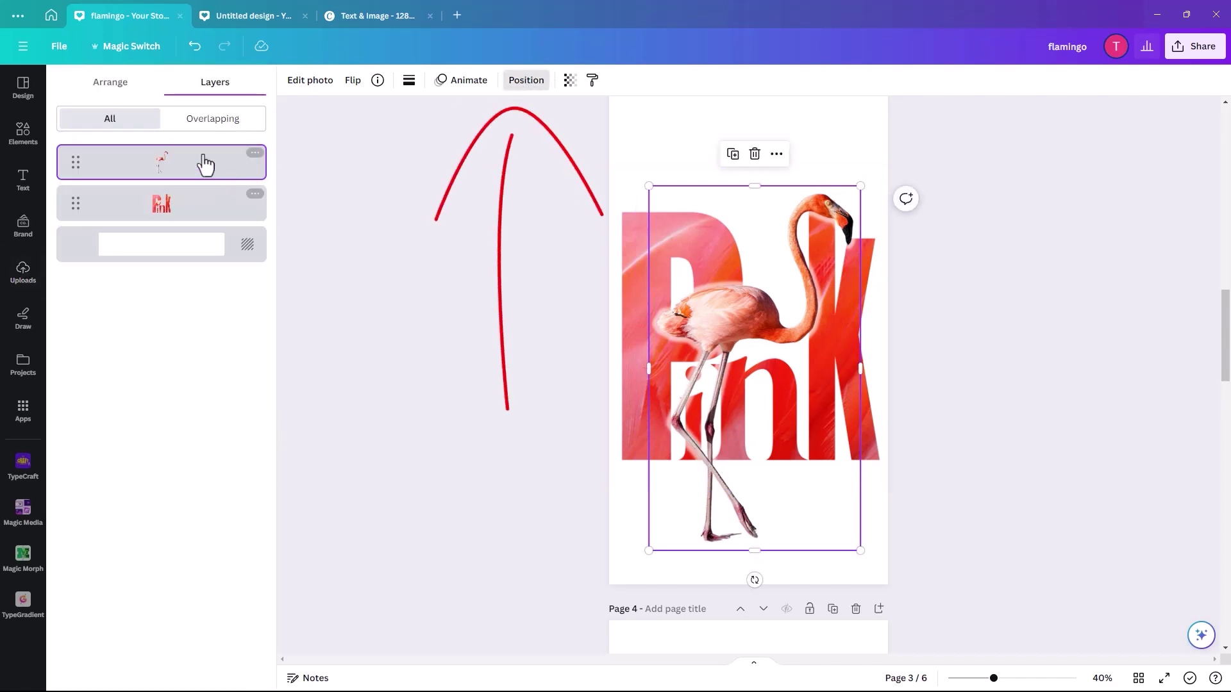
left_click_drag(186, 181, 186, 221)
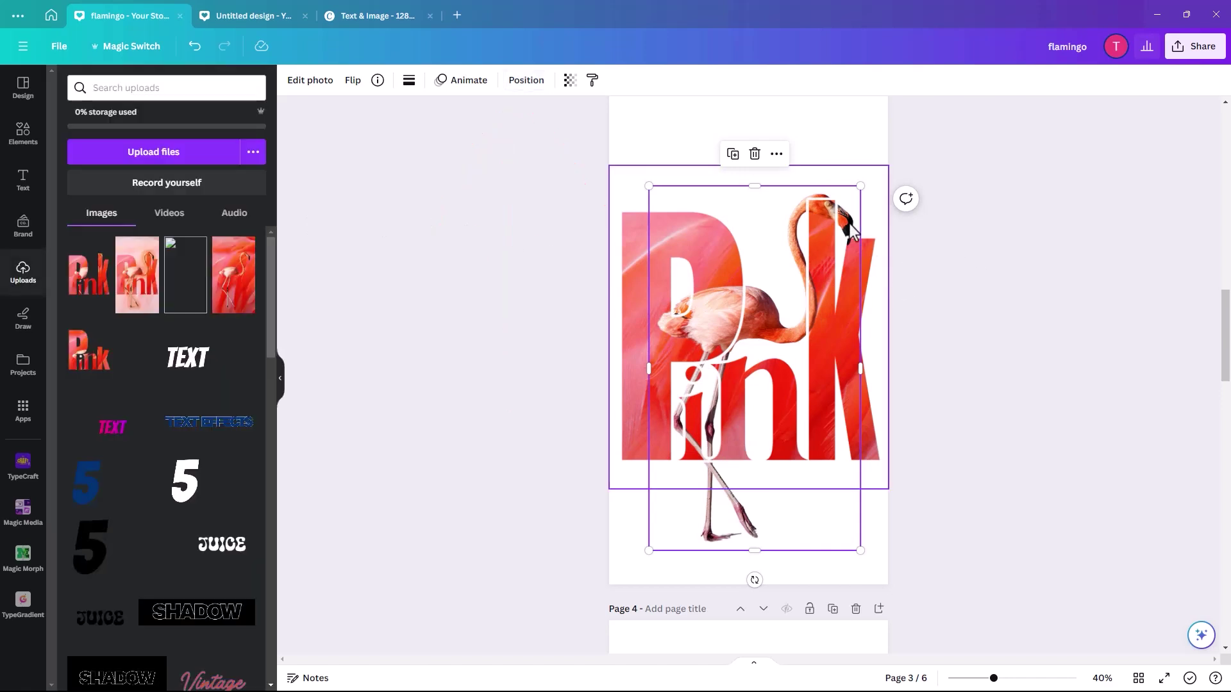
left_click(918, 514)
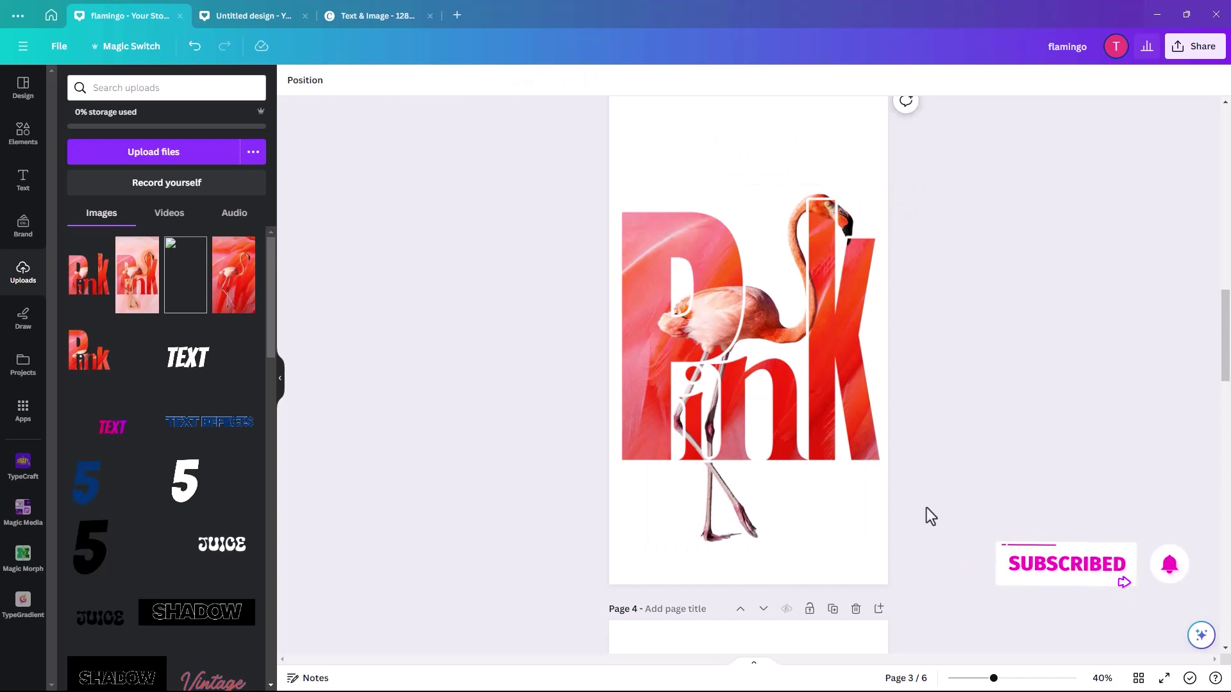
scroll(486, 394, "up", 1)
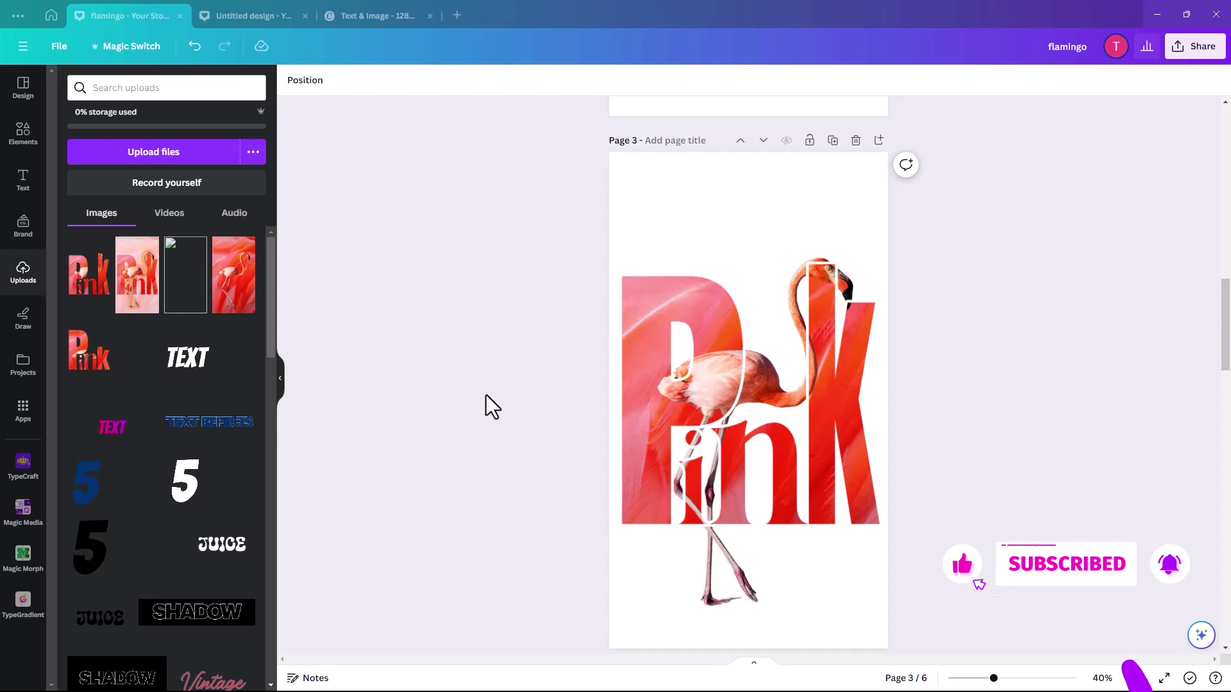